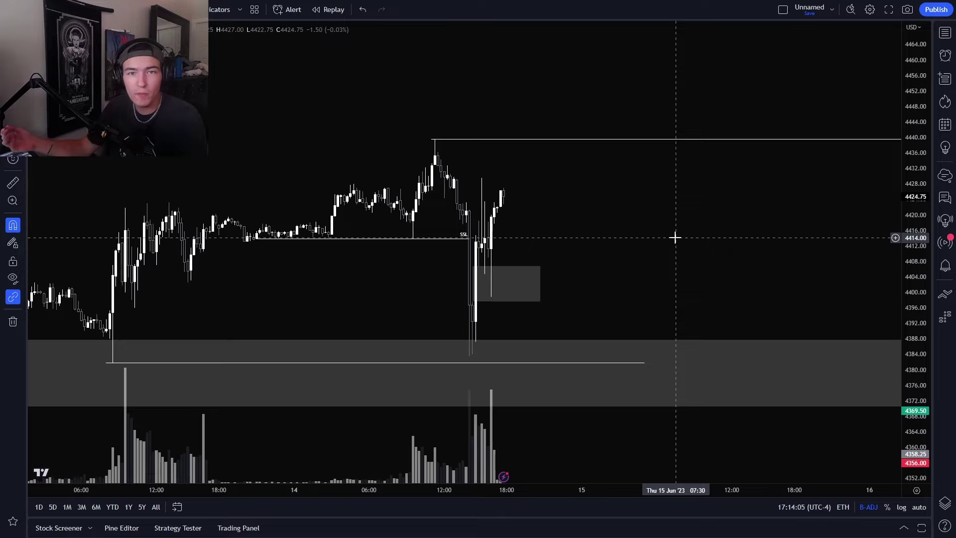
pyautogui.moveTo(706, 245); pyautogui.dragTo(583, 211)
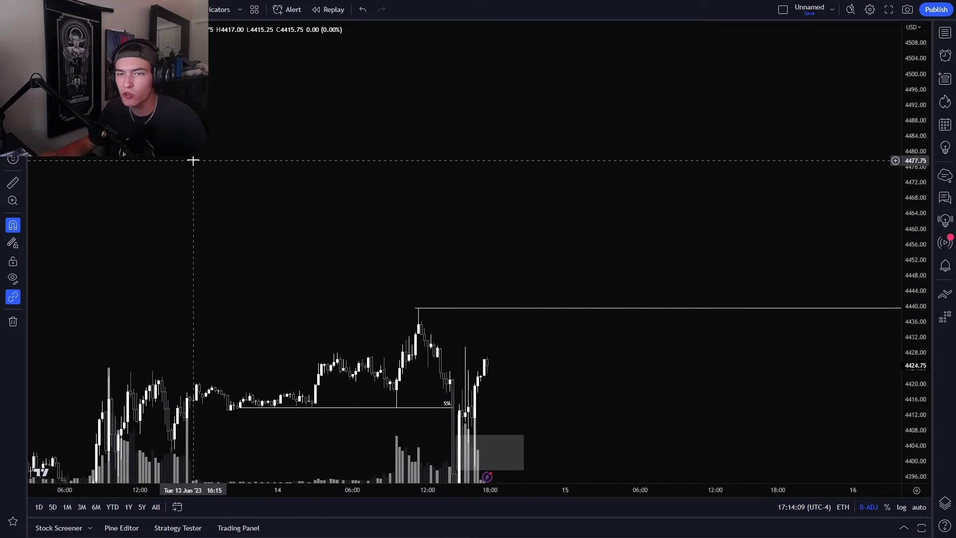
pyautogui.moveTo(355, 89)
pyautogui.mouseDown()
pyautogui.moveTo(358, 135)
pyautogui.moveTo(379, 186)
pyautogui.mouseUp()
pyautogui.moveTo(475, 161); pyautogui.dragTo(710, 248)
pyautogui.scroll(2, 559, 245)
pyautogui.moveTo(886, 281); pyautogui.dragTo(851, 197)
pyautogui.moveTo(563, 212); pyautogui.dragTo(554, 282)
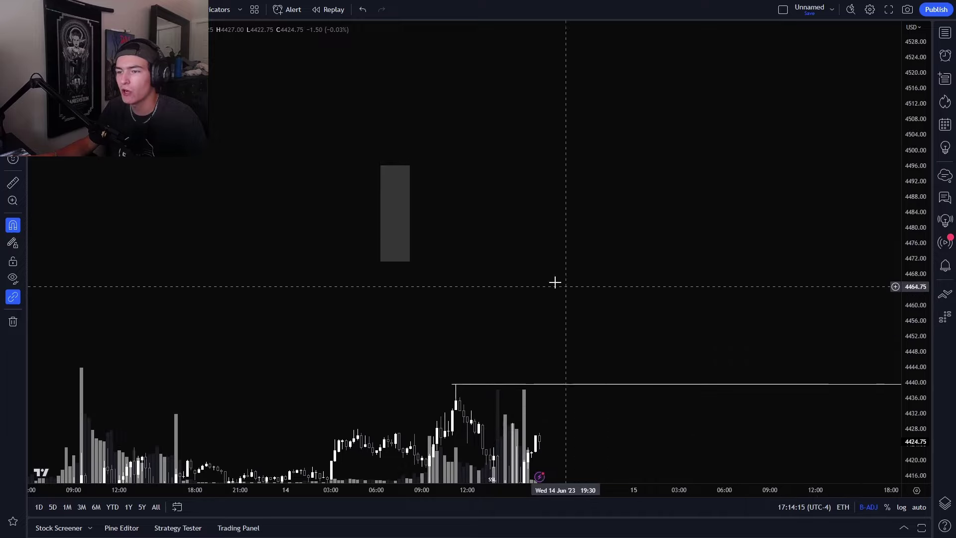
pyautogui.click(411, 241)
pyautogui.press('Delete')
# - In the empty area above price, draw a candle with a body from about 4557 to 4526 and short wicks above and below it
pyautogui.moveTo(496, 141); pyautogui.dragTo(539, 320)
pyautogui.scroll(4, 526, 305)
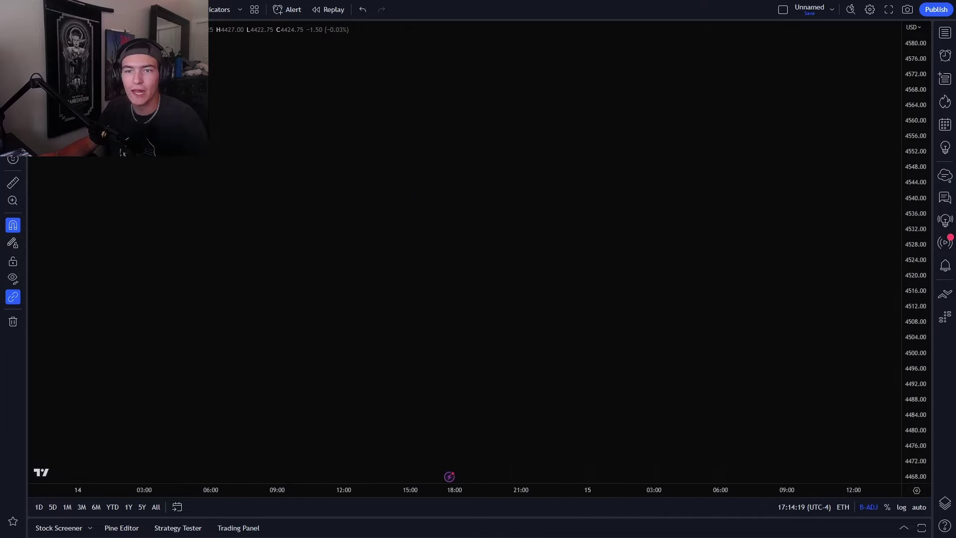
pyautogui.moveTo(288, 132); pyautogui.dragTo(321, 245)
pyautogui.click(322, 250)
pyautogui.click(343, 195)
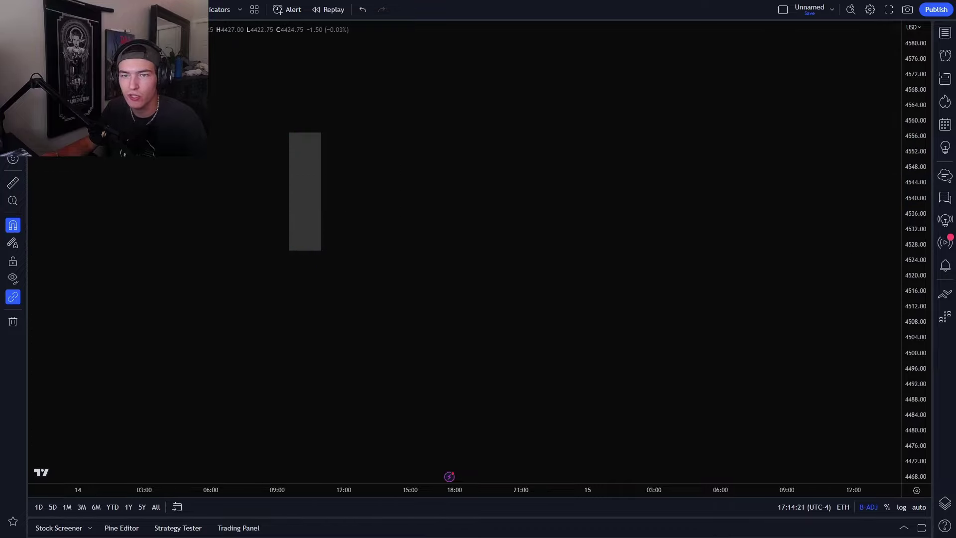
pyautogui.click(305, 134)
pyautogui.click(305, 115)
pyautogui.click(261, 145)
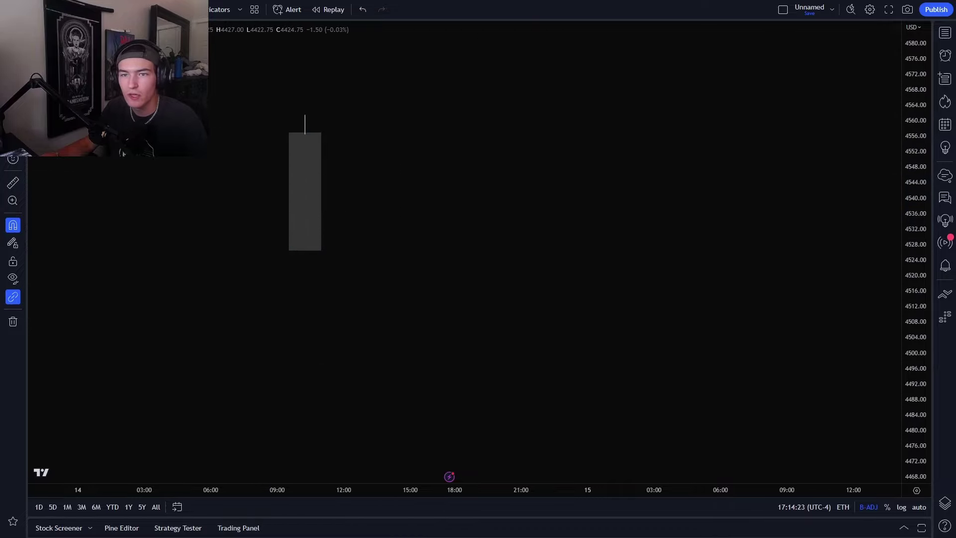
pyautogui.moveTo(305, 245); pyautogui.dragTo(305, 271)
pyautogui.moveTo(160, 215); pyautogui.dragTo(155, 213)
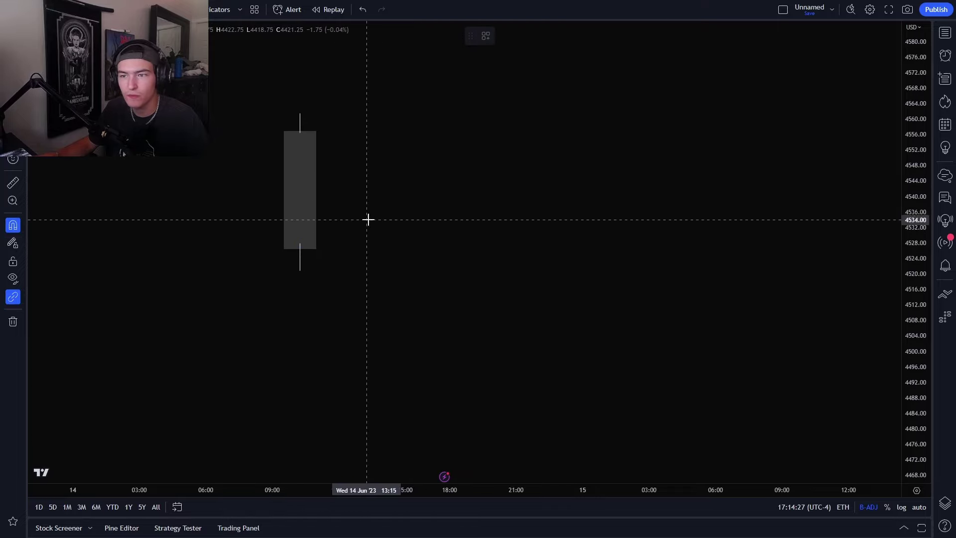
# - Draw a longer second candle beside and below the first, with a body from about 4540 to 4497 and wicks at both ends
pyautogui.moveTo(324, 196); pyautogui.dragTo(352, 363)
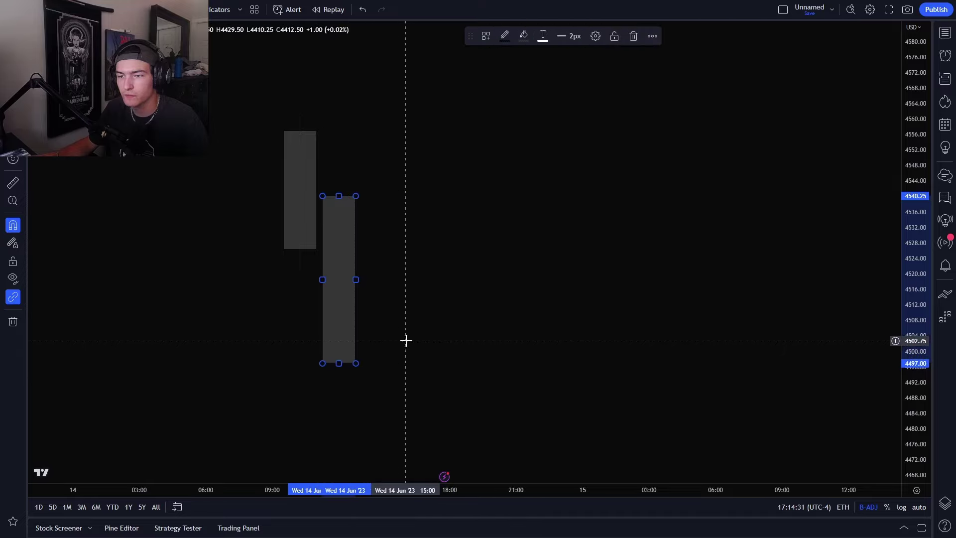
pyautogui.moveTo(405, 339); pyautogui.dragTo(405, 308)
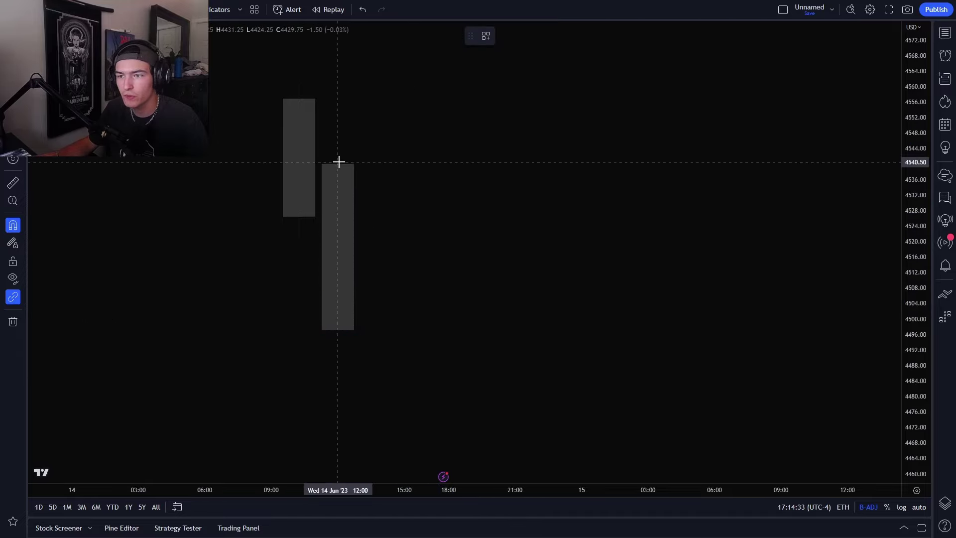
pyautogui.moveTo(337, 165); pyautogui.dragTo(338, 139)
pyautogui.click(380, 126)
pyautogui.click(13, 51)
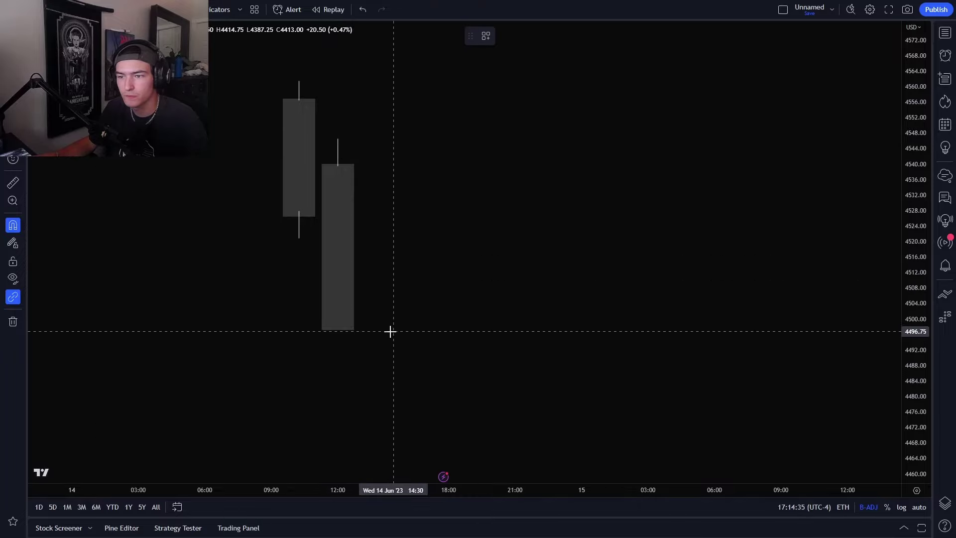
pyautogui.moveTo(338, 327); pyautogui.dragTo(338, 352)
pyautogui.click(426, 344)
# - Draw a third, lower candle with a body from about 4506 to 4474 and wicks reaching about 4509.50 and 4468
pyautogui.moveTo(448, 339); pyautogui.dragTo(430, 328)
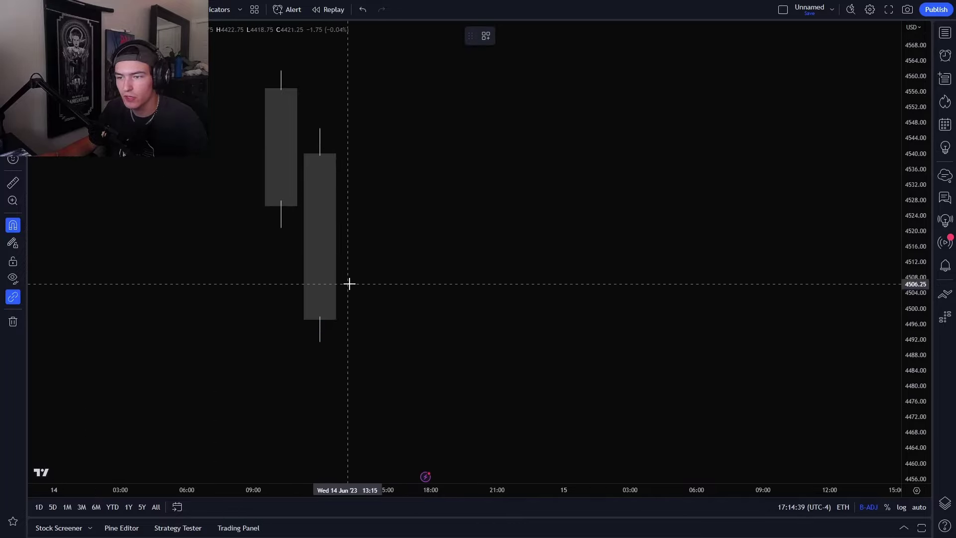
pyautogui.moveTo(372, 292); pyautogui.dragTo(376, 408)
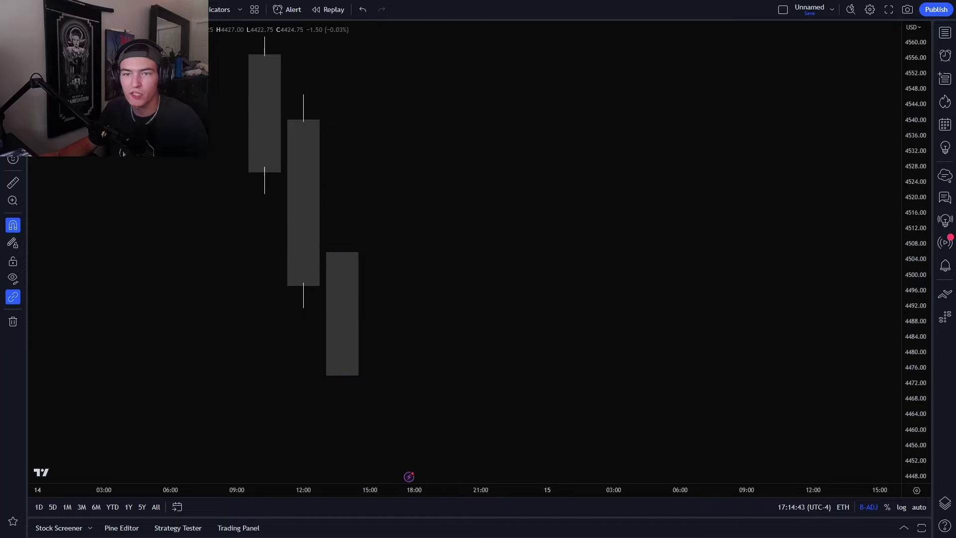
pyautogui.click(344, 238)
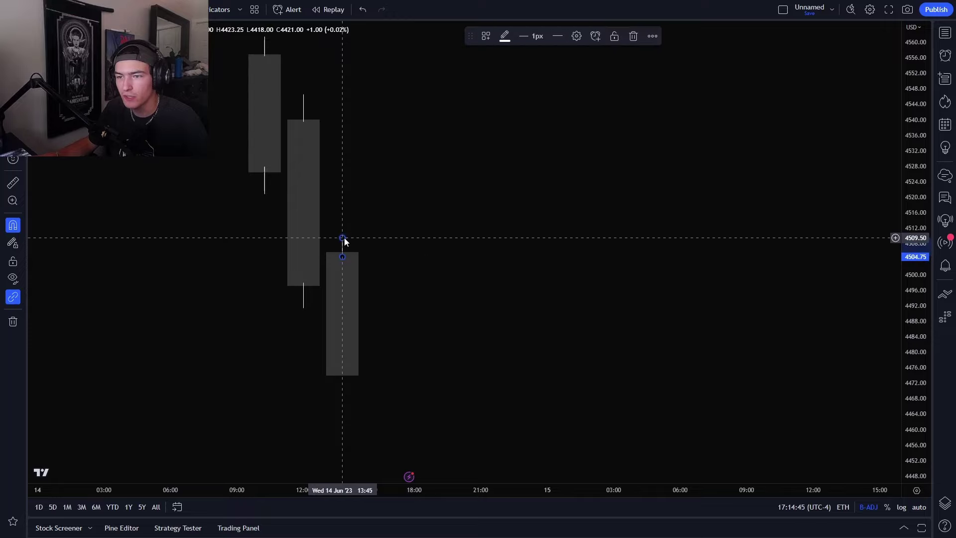
pyautogui.moveTo(347, 227); pyautogui.dragTo(307, 195)
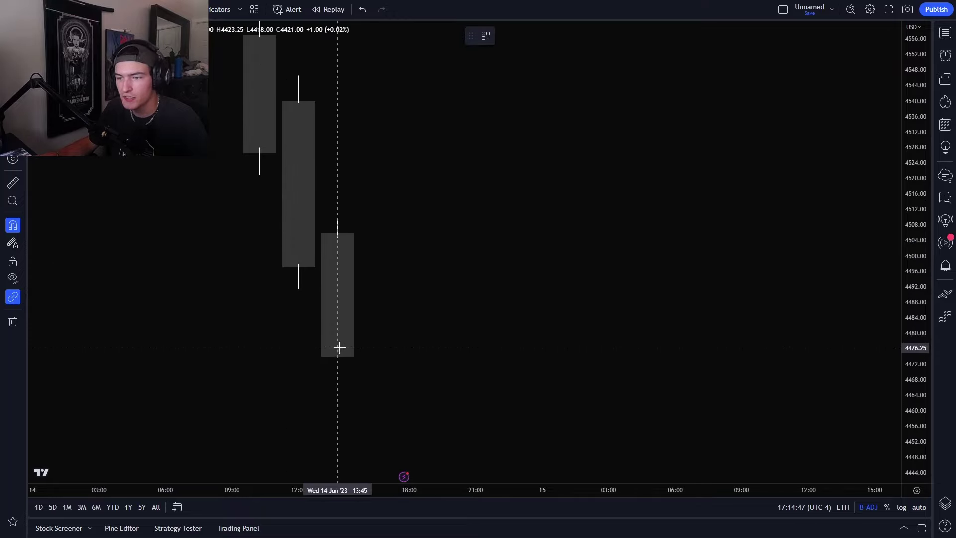
pyautogui.click(341, 377)
pyautogui.click(341, 342)
pyautogui.moveTo(337, 347); pyautogui.dragTo(337, 355)
# - Mark the gap between the first candle's lower wick and third candle's upper wick with a yellow-filled rectangle from about 4521 to 4509.50, extended past the candles
pyautogui.moveTo(424, 236); pyautogui.dragTo(453, 322)
pyautogui.moveTo(443, 248); pyautogui.dragTo(606, 259)
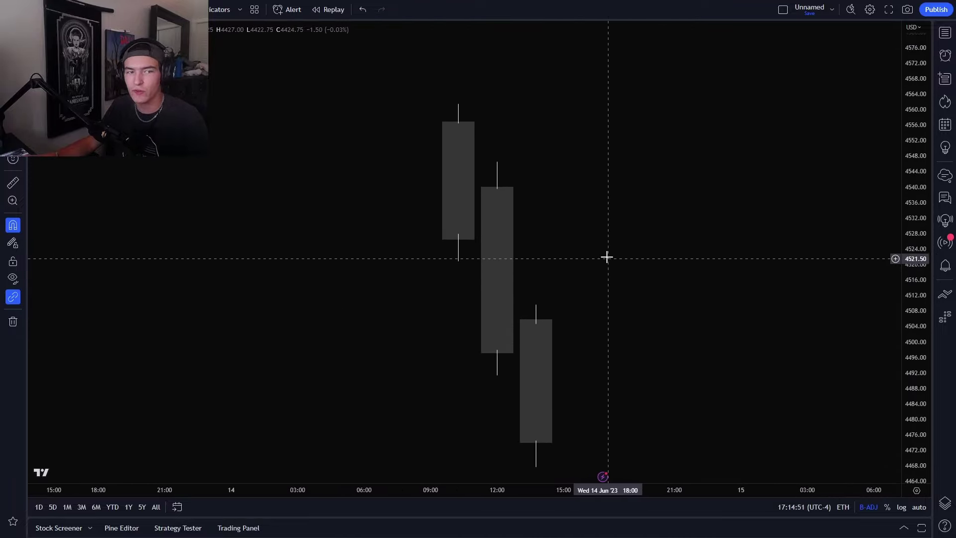
pyautogui.moveTo(623, 184); pyautogui.dragTo(588, 168)
pyautogui.moveTo(593, 301); pyautogui.dragTo(542, 291)
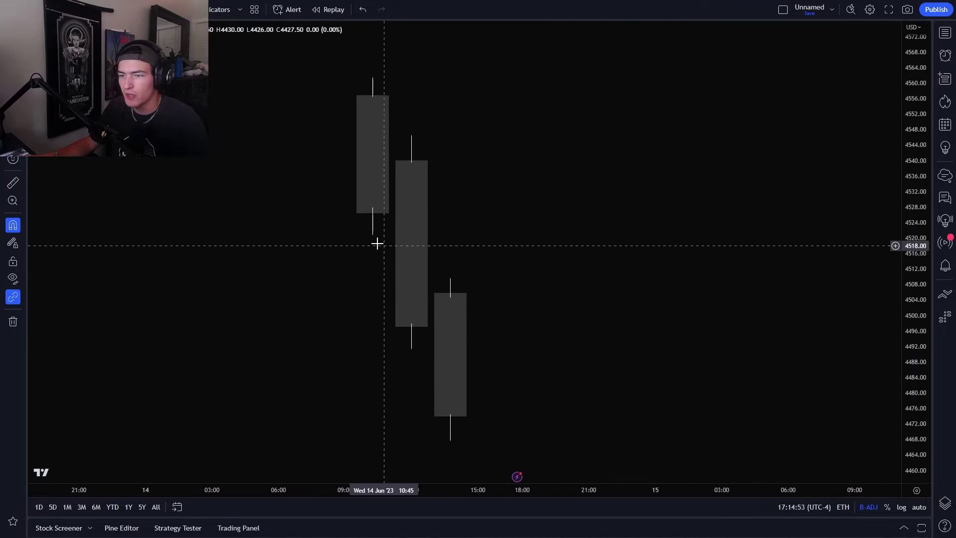
pyautogui.moveTo(481, 237); pyautogui.dragTo(478, 239)
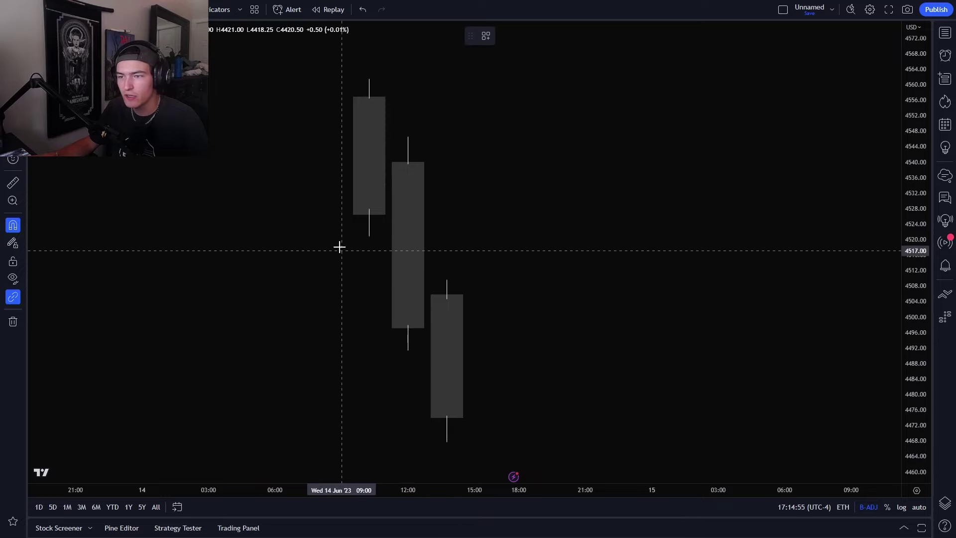
pyautogui.moveTo(388, 240); pyautogui.dragTo(691, 279)
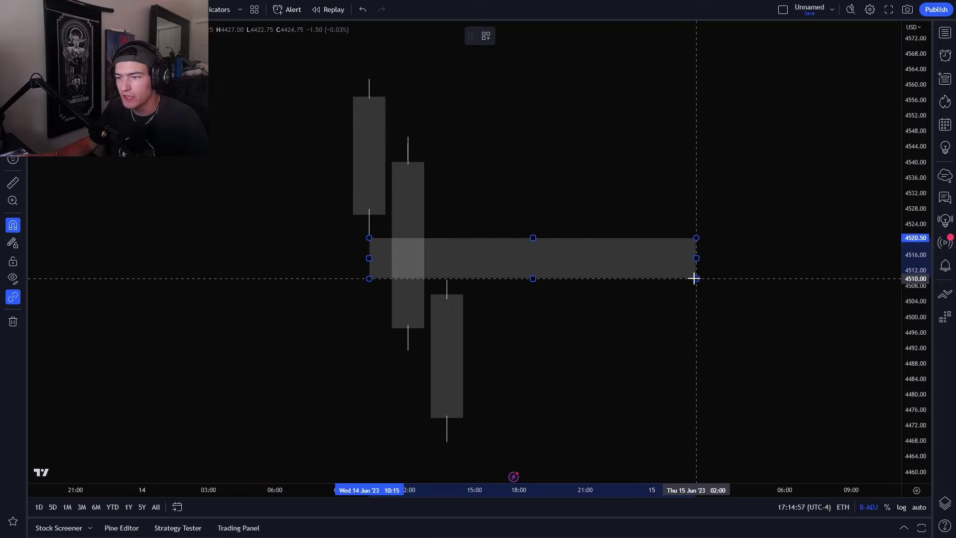
pyautogui.click(523, 40)
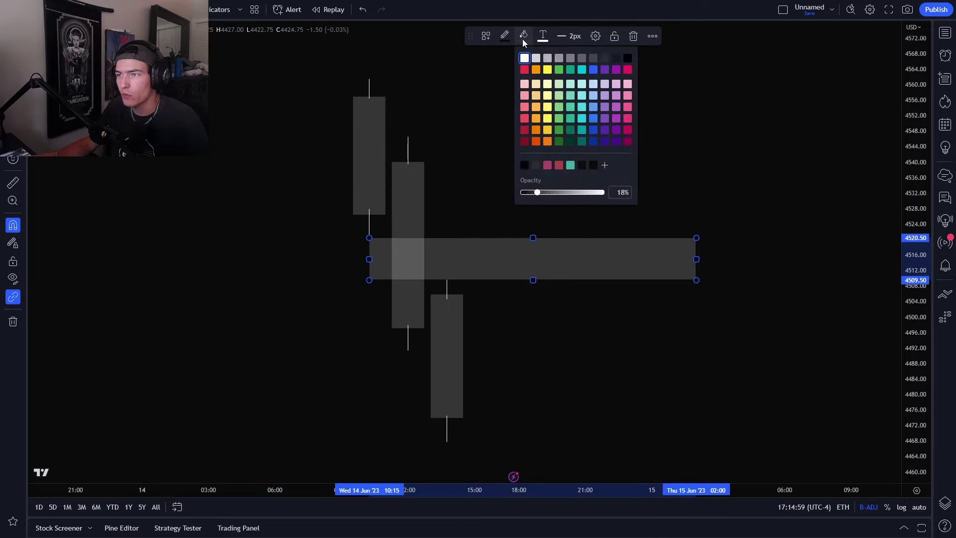
pyautogui.click(546, 71)
pyautogui.hscroll(5, 600, 130)
pyautogui.click(285, 271)
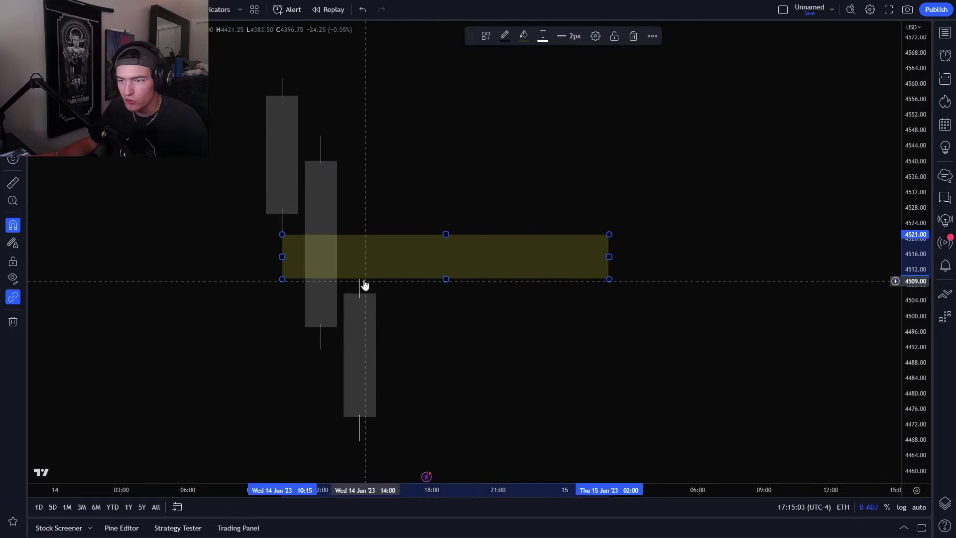
pyautogui.moveTo(452, 280); pyautogui.dragTo(448, 278)
pyautogui.moveTo(463, 329); pyautogui.dragTo(480, 320)
pyautogui.moveTo(519, 175); pyautogui.dragTo(525, 176)
pyautogui.hscroll(-2, 524, 177)
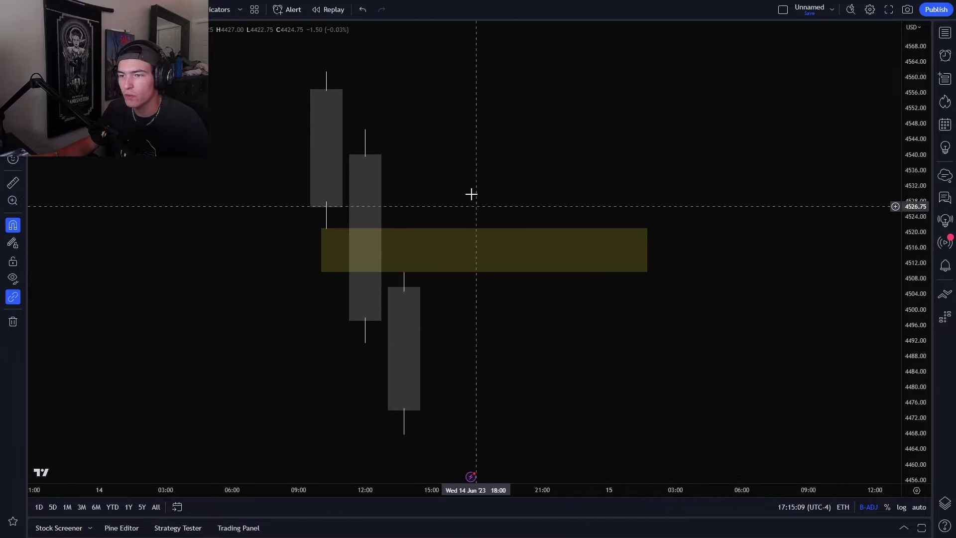
pyautogui.hscroll(-2, 478, 211)
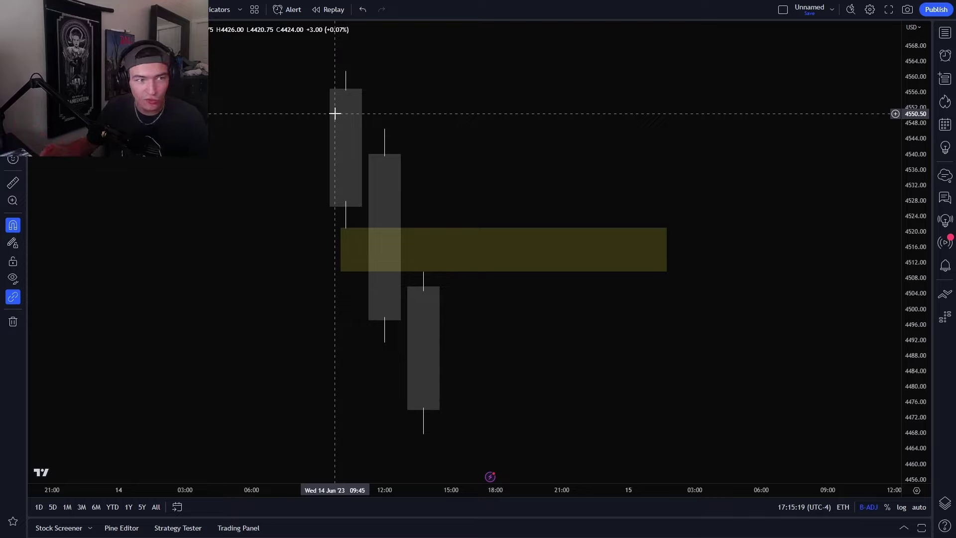
pyautogui.moveTo(598, 310); pyautogui.dragTo(556, 300)
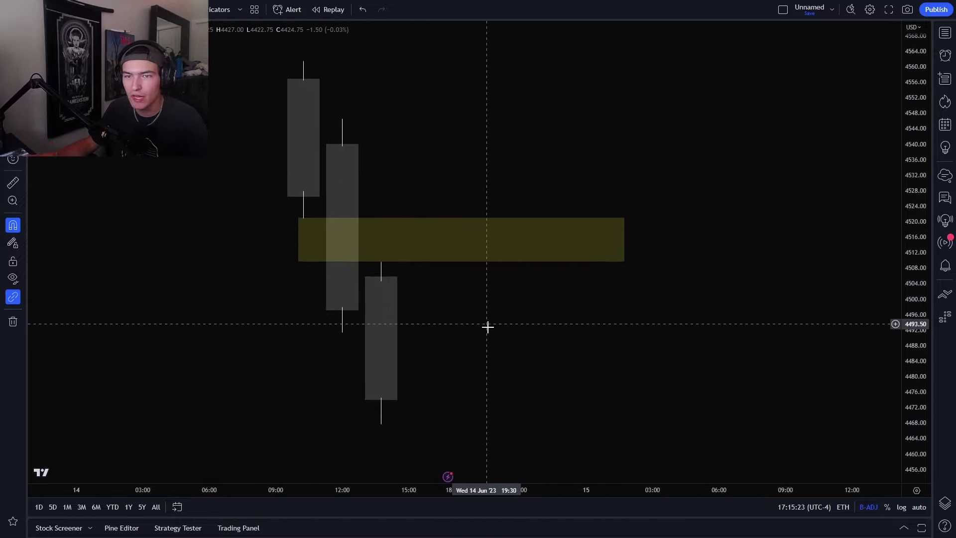
# - Draw an arrowed path rising from the third candle's low into the yellow zone and falling below that low, then delete the path
pyautogui.click(90, 188)
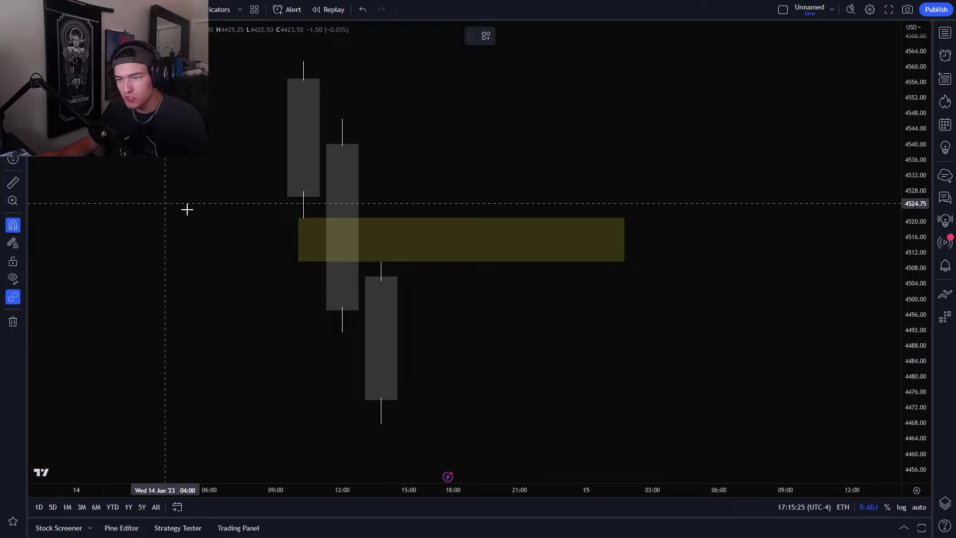
pyautogui.click(397, 419)
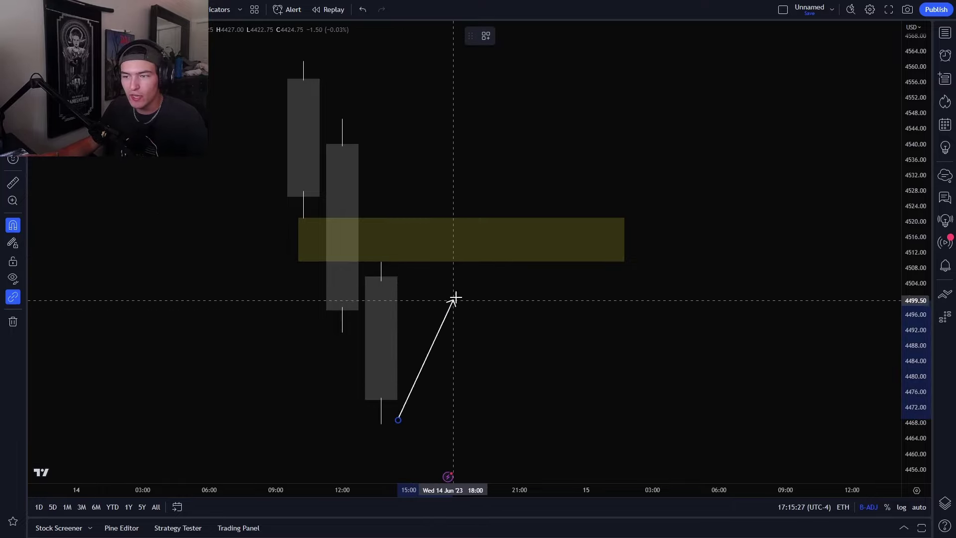
pyautogui.click(452, 242)
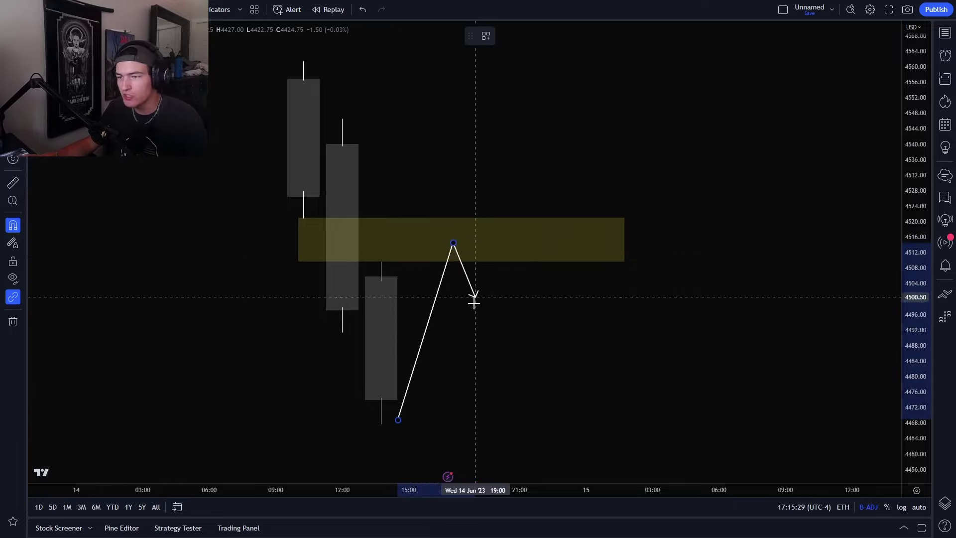
pyautogui.doubleClick(507, 456)
pyautogui.moveTo(586, 374); pyautogui.dragTo(570, 350)
pyautogui.click(435, 273)
pyautogui.press('Delete')
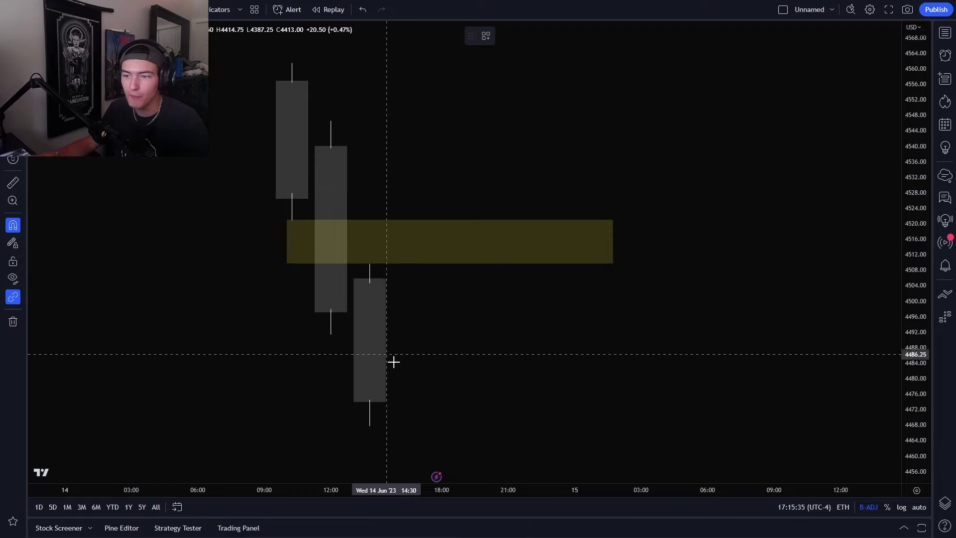
# - Draw an arrowed zigzag path from the third candle's low up through the yellow zone to about 4537, back into the zone, and up to about 4557
pyautogui.click(369, 435)
pyautogui.click(431, 311)
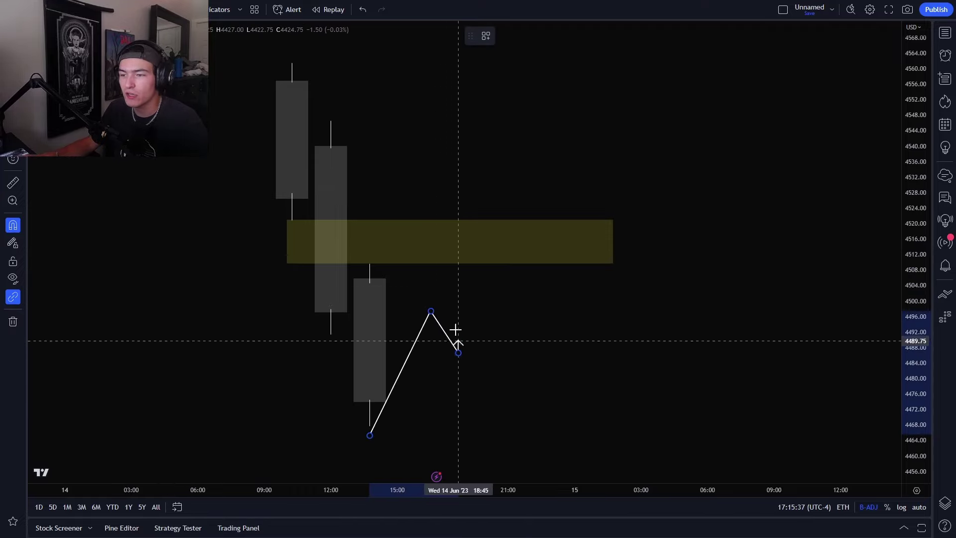
pyautogui.click(458, 352)
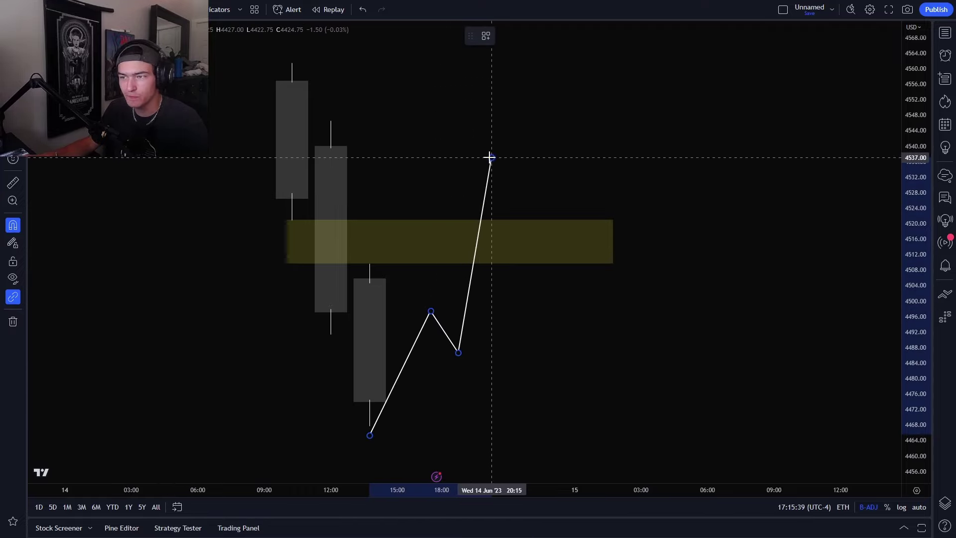
pyautogui.click(490, 157)
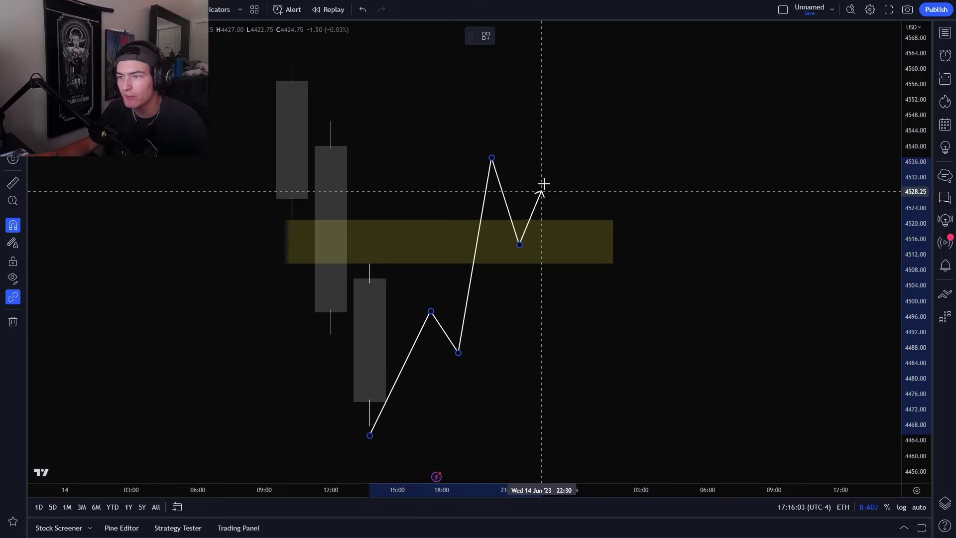
pyautogui.doubleClick(575, 78)
pyautogui.moveTo(651, 117); pyautogui.dragTo(640, 148)
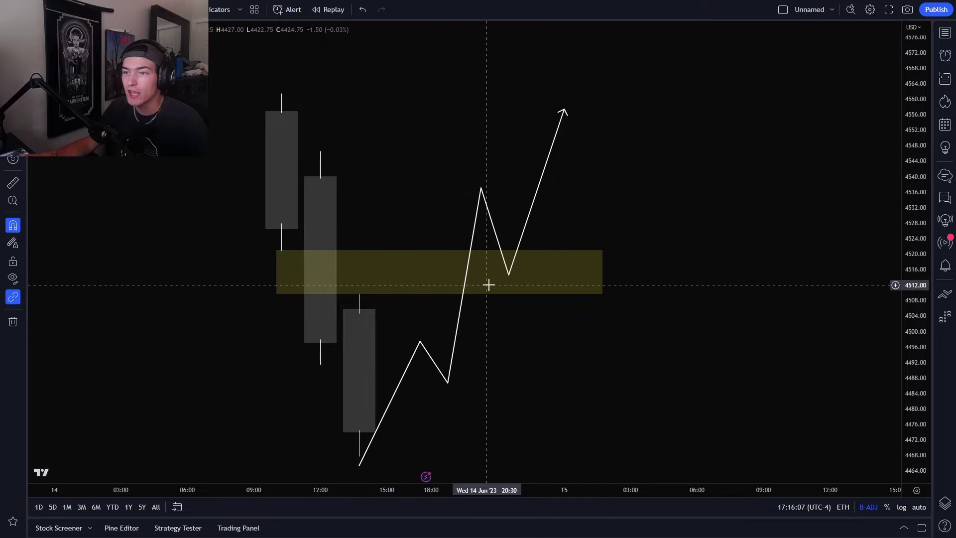
pyautogui.moveTo(634, 80); pyautogui.dragTo(670, 96)
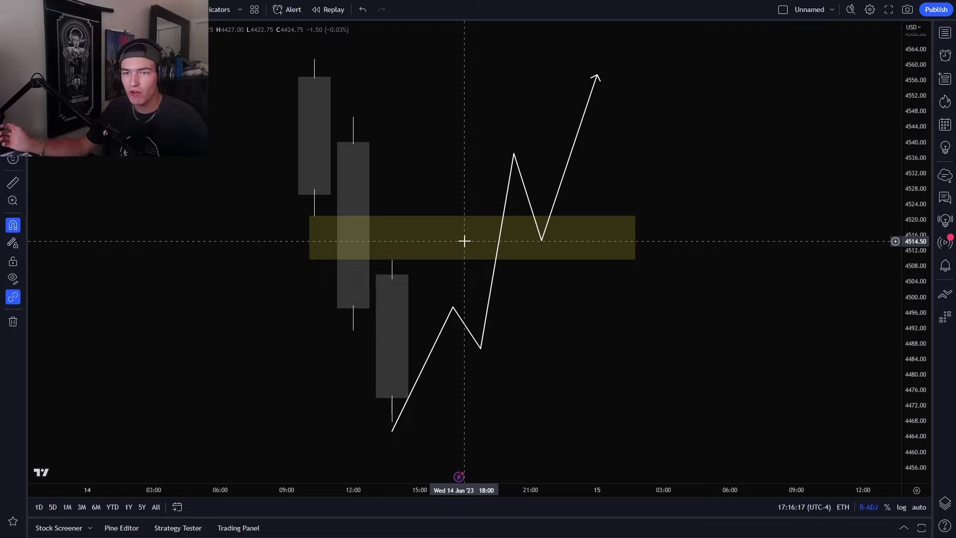
# - Delete the zigzag path and the yellow gap rectangle
pyautogui.click(522, 186)
pyautogui.press('Delete')
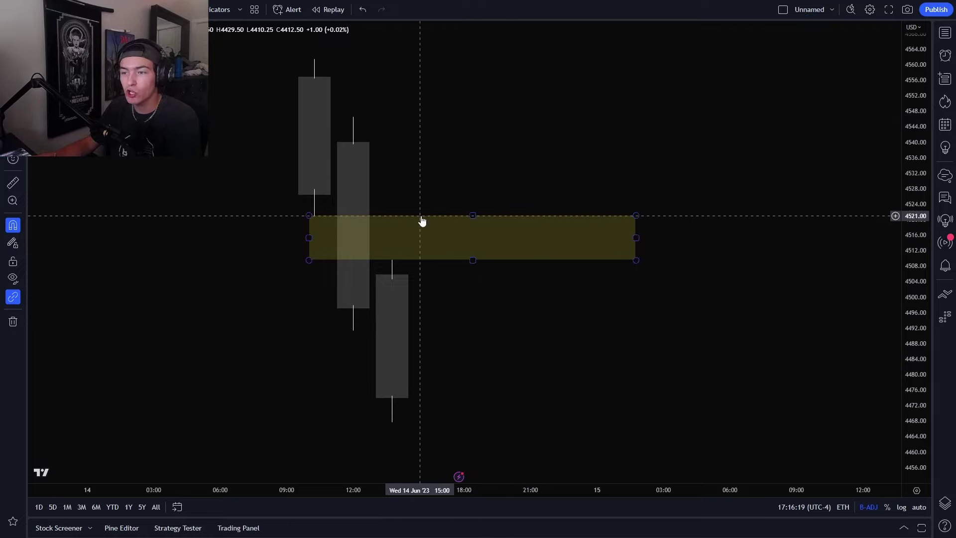
pyautogui.click(421, 221)
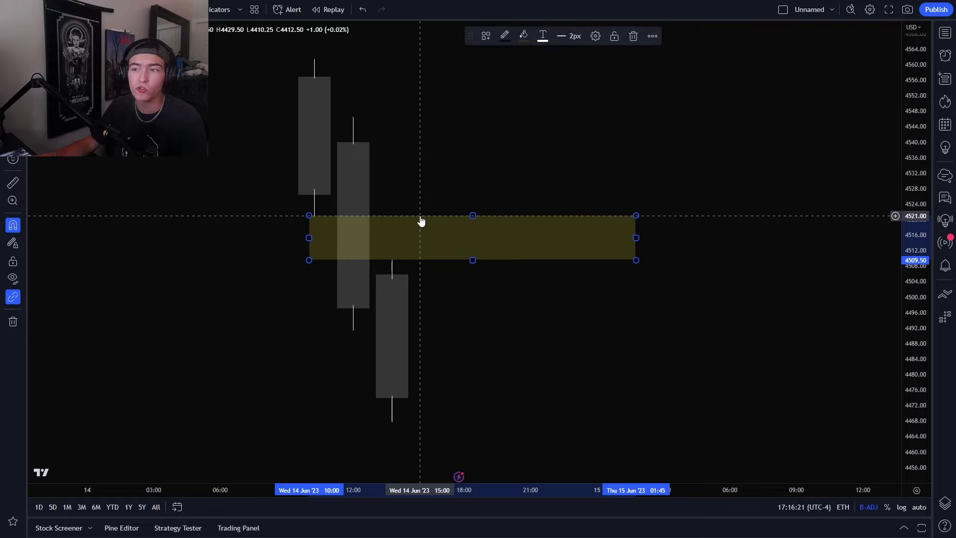
pyautogui.press('\\')
# - Delete the three candle bodies and the upper wicks of the first two candles
pyautogui.click(671, 119)
pyautogui.press('Delete')
pyautogui.click(367, 137)
pyautogui.press('Delete')
pyautogui.click(314, 78)
pyautogui.press('Delete')
pyautogui.click(393, 273)
pyautogui.press('Delete')
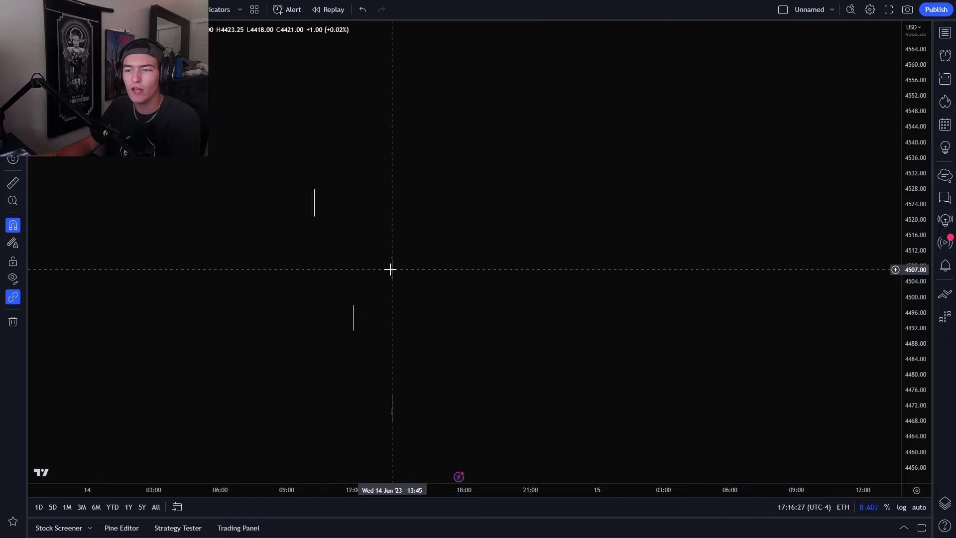
# - Delete both wicks of the third candle and the lower wick of the second candle
pyautogui.click(392, 277)
pyautogui.press('Delete')
pyautogui.click(392, 399)
pyautogui.press('Delete')
pyautogui.click(353, 326)
pyautogui.press('Delete')
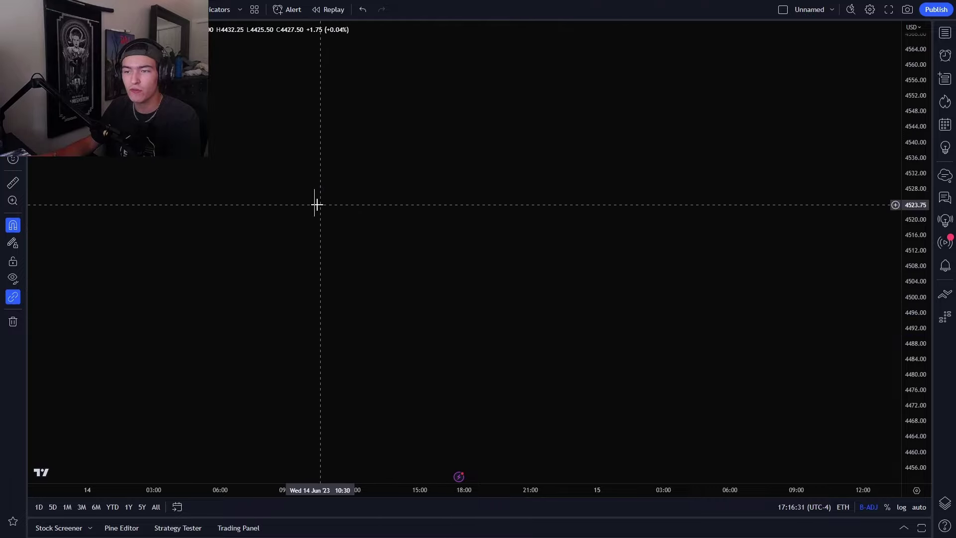
# - Return the view to the recent candles and examine the drop below the SSL line into the grey zones
pyautogui.moveTo(422, 473); pyautogui.dragTo(528, 116)
pyautogui.scroll(-3, 735, 271)
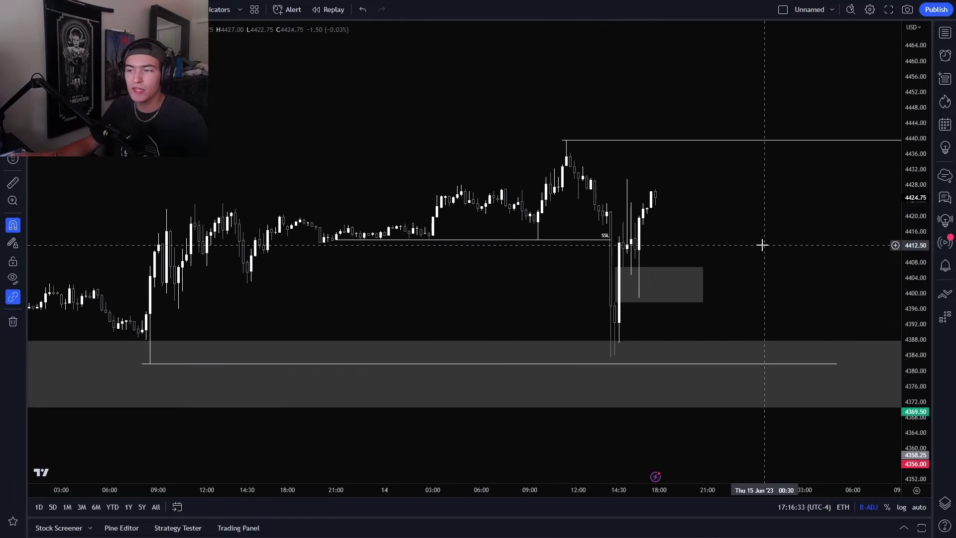
pyautogui.moveTo(768, 231); pyautogui.dragTo(802, 284)
pyautogui.moveTo(924, 291); pyautogui.dragTo(912, 161)
pyautogui.moveTo(760, 273); pyautogui.dragTo(755, 275)
pyautogui.scroll(2, 751, 269)
pyautogui.moveTo(678, 210); pyautogui.dragTo(745, 216)
pyautogui.scroll(-1, 746, 229)
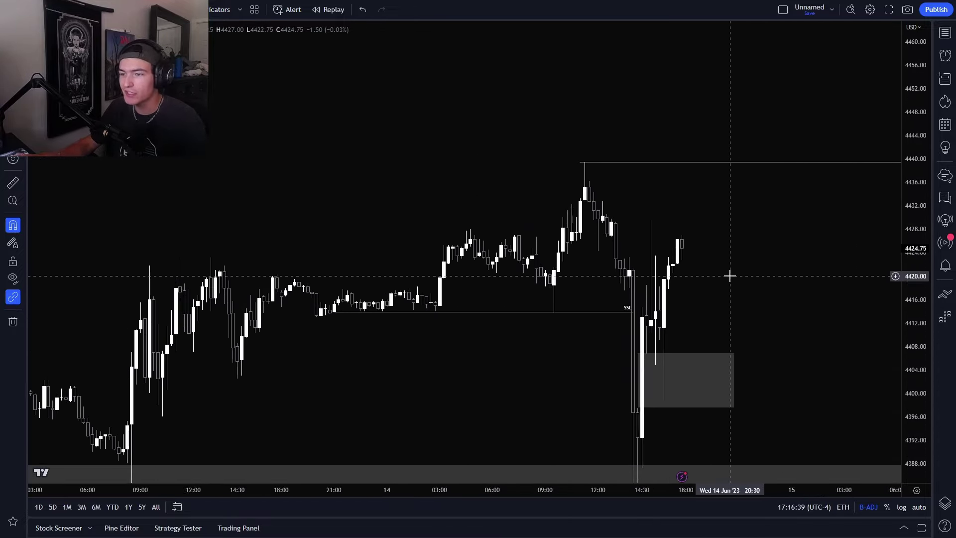
# - Examine the 14 June price action on the 5-minute interval between the SSL line and the high near 4440
pyautogui.scroll(3, 730, 276)
pyautogui.moveTo(915, 272); pyautogui.dragTo(915, 152)
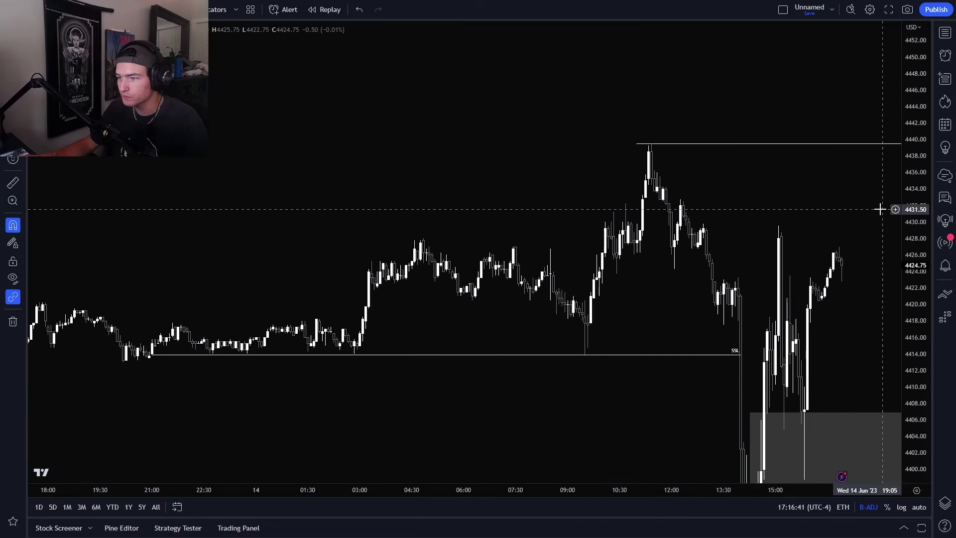
pyautogui.scroll(-2, 796, 249)
pyautogui.scroll(1, 653, 309)
pyautogui.moveTo(641, 309); pyautogui.dragTo(695, 255)
pyautogui.scroll(1, 708, 251)
pyautogui.moveTo(749, 239); pyautogui.dragTo(731, 255)
pyautogui.moveTo(707, 341); pyautogui.dragTo(691, 348)
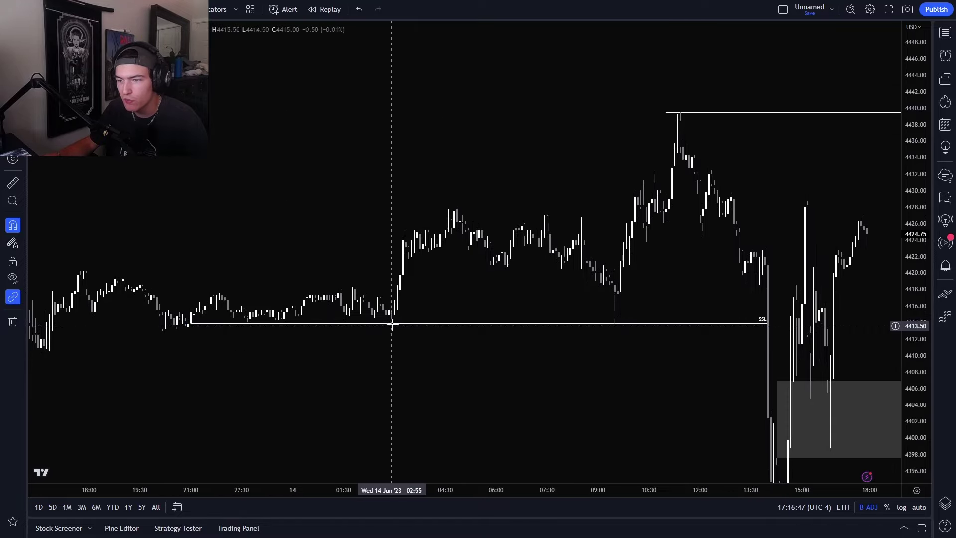
pyautogui.scroll(-1, 707, 358)
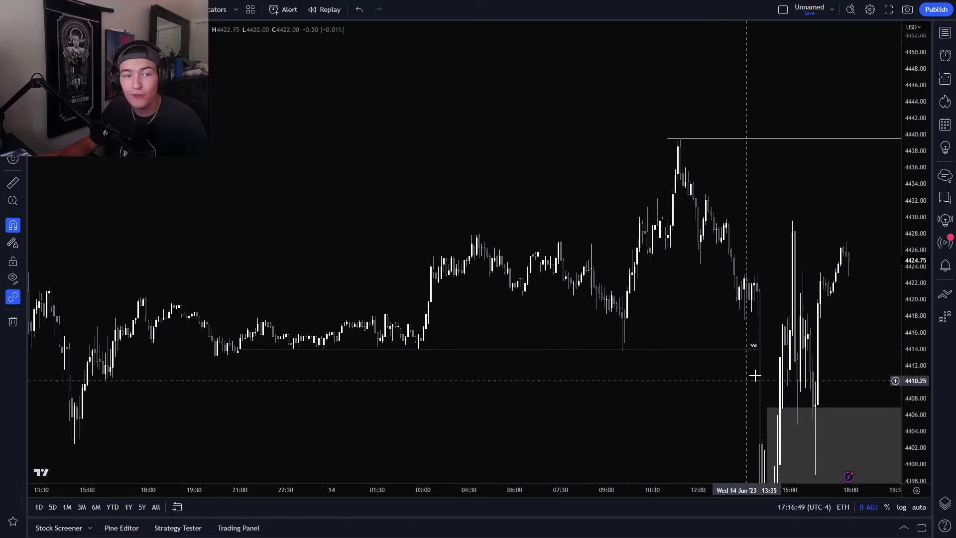
pyautogui.scroll(-1, 618, 388)
pyautogui.scroll(-1, 471, 415)
pyautogui.moveTo(741, 318); pyautogui.dragTo(683, 316)
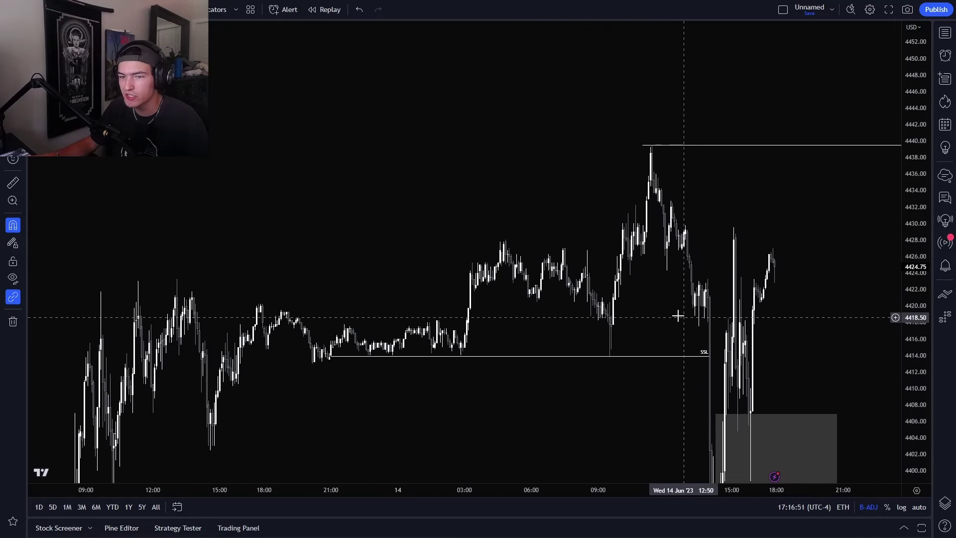
# - Switch the chart to the E-mini Nasdaq-100 futures (NQ) and bring the 13–14 June price action into view
pyautogui.moveTo(505, 290); pyautogui.dragTo(460, 284)
pyautogui.write('NQ')
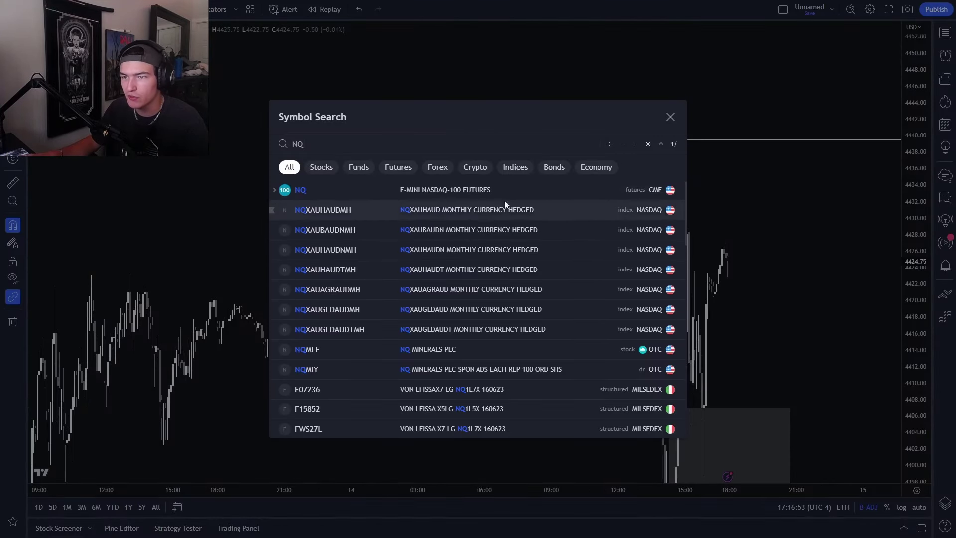
pyautogui.click(407, 185)
pyautogui.moveTo(788, 246); pyautogui.dragTo(824, 233)
pyautogui.moveTo(427, 256); pyautogui.dragTo(511, 283)
pyautogui.scroll(1, 518, 265)
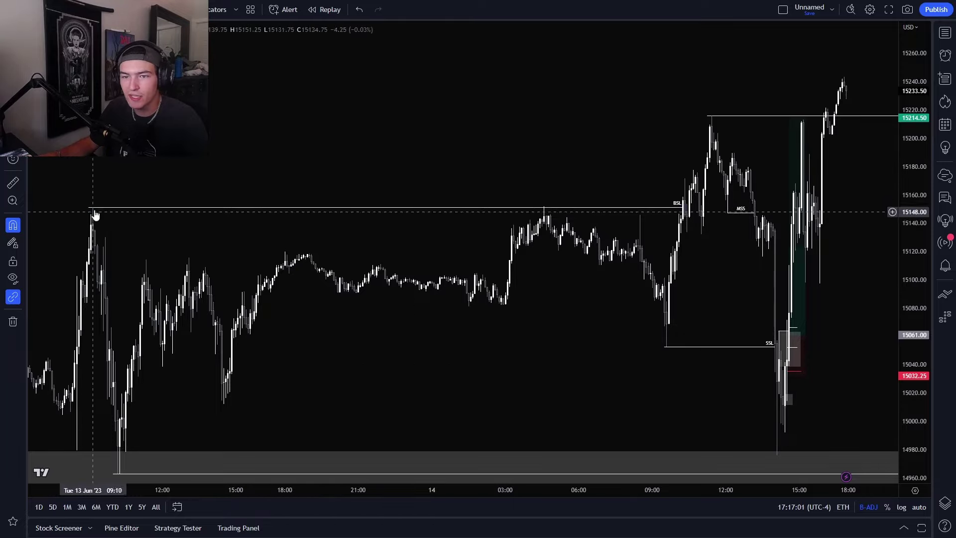
# - Set the chart to the 15-minute interval with the BSL, MSS and SSL levels in view
pyautogui.moveTo(521, 247); pyautogui.dragTo(447, 261)
pyautogui.scroll(1, 575, 261)
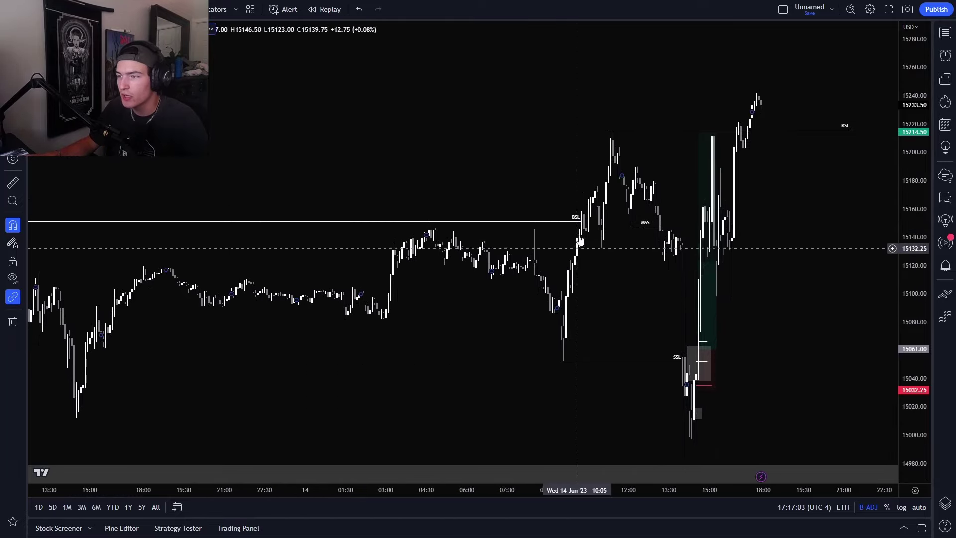
pyautogui.moveTo(616, 246); pyautogui.dragTo(580, 151)
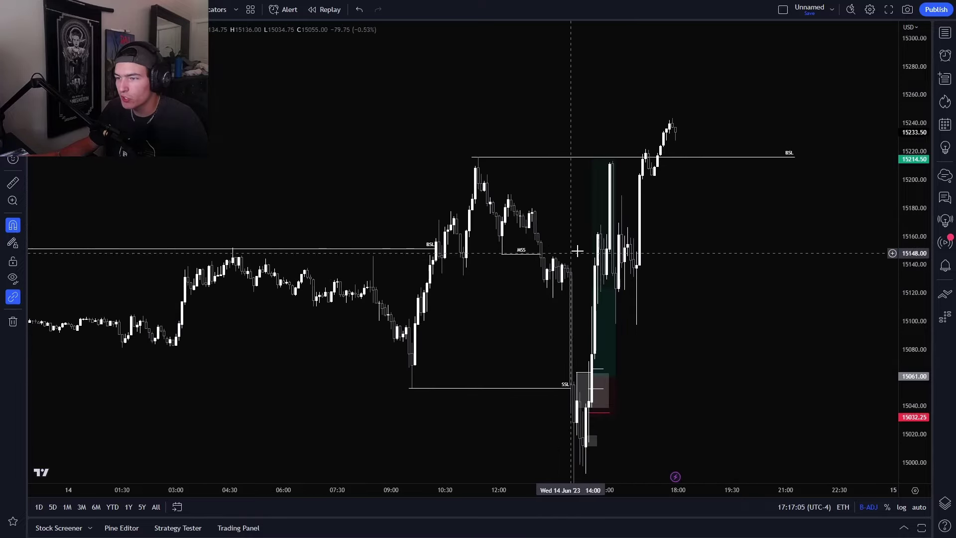
pyautogui.write('15')
pyautogui.press('Return')
pyautogui.scroll(3, 757, 269)
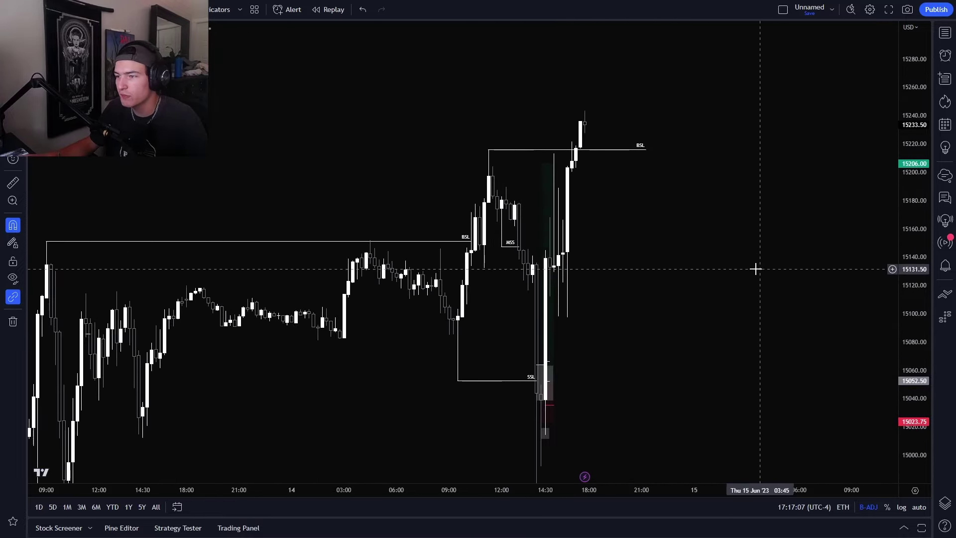
# - Delete the long position drawing and the small zone boxes around the 14:30 candle on 14 June
pyautogui.click(551, 226)
pyautogui.press('Delete')
pyautogui.moveTo(636, 252); pyautogui.dragTo(668, 178)
pyautogui.click(581, 307)
pyautogui.press('Delete')
pyautogui.click(581, 295)
pyautogui.press('Delete')
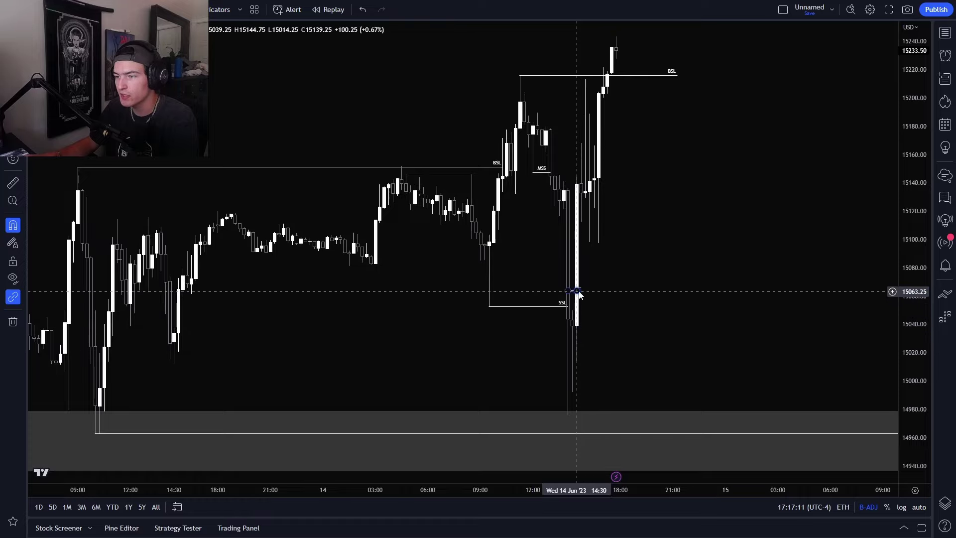
# - Draw a yellow rectangle over the bearish gap at the MSS line, about 15146 to 15161, from 12:45 to about 15:00
pyautogui.scroll(3, 633, 266)
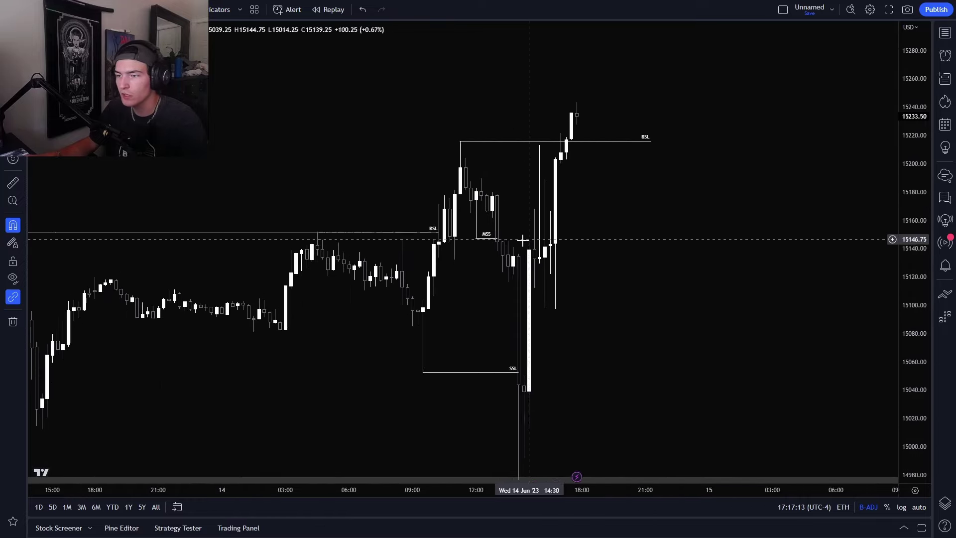
pyautogui.click(23, 122)
pyautogui.click(57, 127)
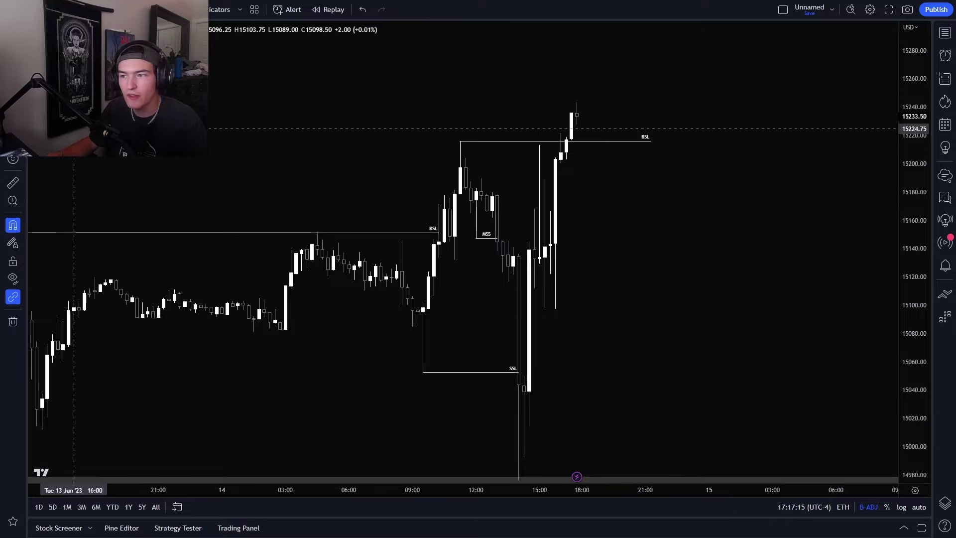
pyautogui.click(493, 217)
pyautogui.click(502, 240)
pyautogui.moveTo(503, 229); pyautogui.dragTo(542, 230)
pyautogui.click(518, 278)
pyautogui.moveTo(624, 272); pyautogui.dragTo(628, 273)
# - Set the chart to the 1-minute interval and examine the price action around the yellow gap zone and the MSS line
pyautogui.press('1')
pyautogui.press('Return')
pyautogui.scroll(-6, 547, 269)
pyautogui.moveTo(499, 318); pyautogui.dragTo(779, 297)
pyautogui.scroll(1, 552, 282)
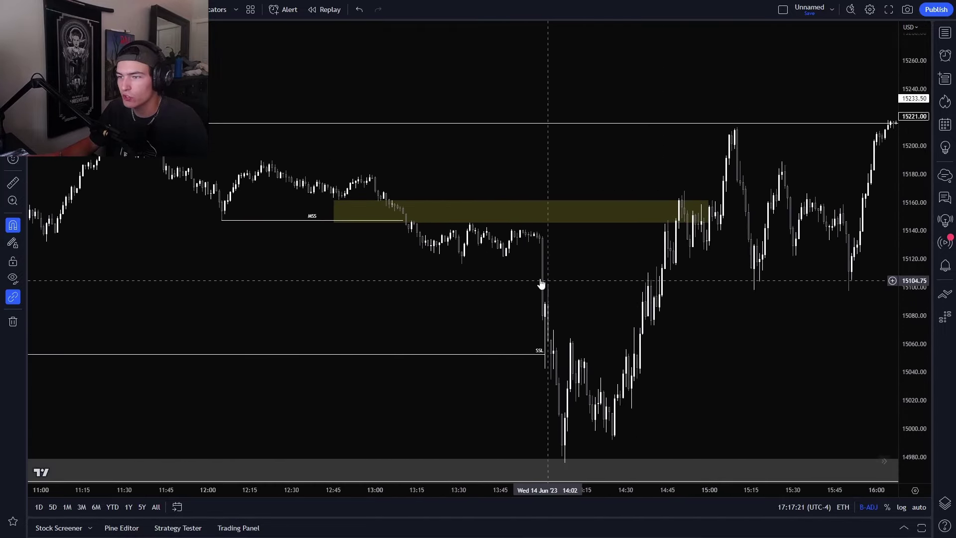
pyautogui.moveTo(536, 282); pyautogui.dragTo(641, 302)
pyautogui.hscroll(-10, 674, 427)
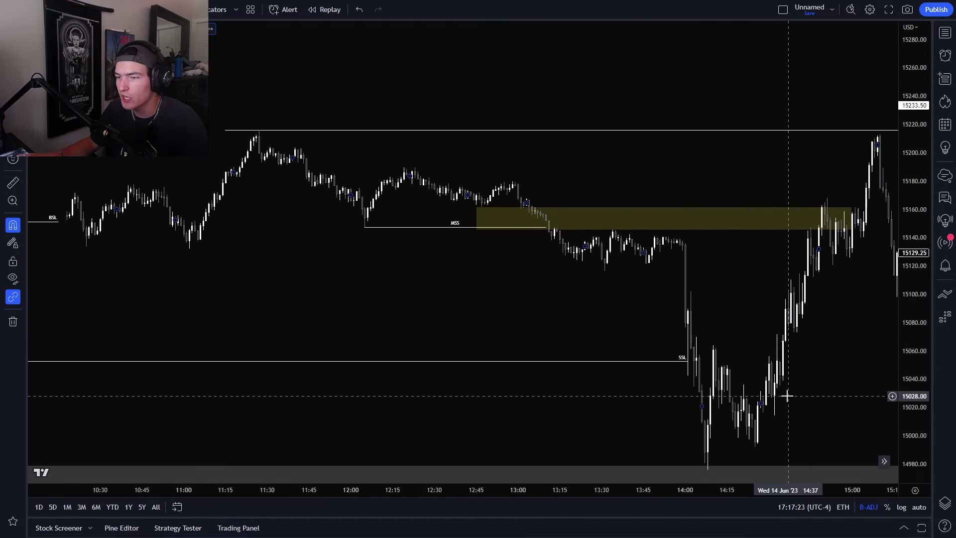
pyautogui.scroll(1, 636, 281)
pyautogui.moveTo(618, 281); pyautogui.dragTo(630, 296)
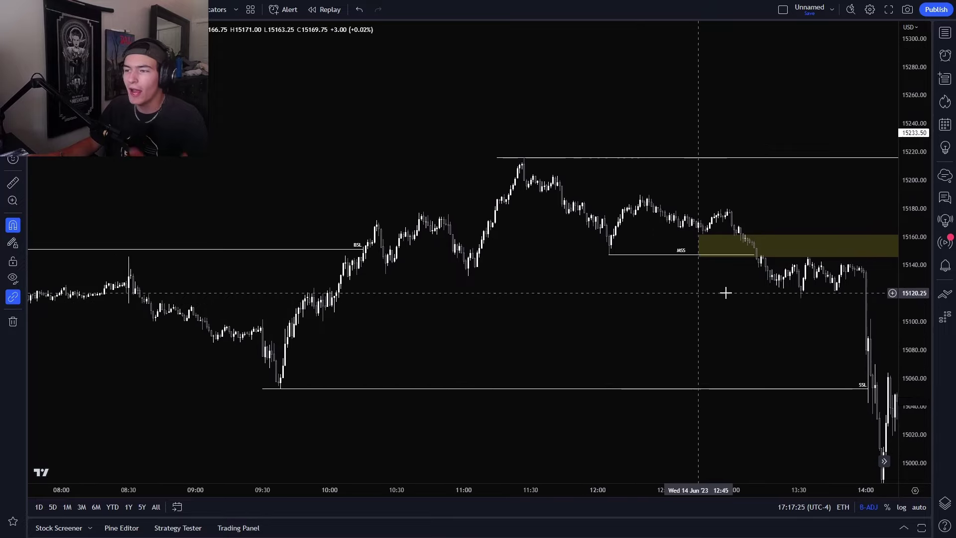
pyautogui.moveTo(911, 294); pyautogui.dragTo(899, 40)
pyautogui.scroll(2, 778, 153)
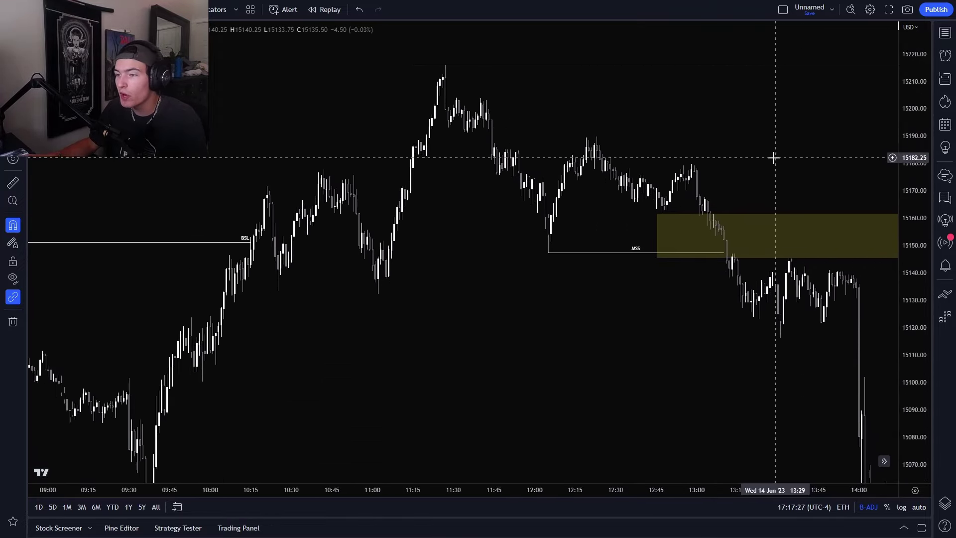
# - Set the chart to the 5-minute interval and examine the price action from the 13 June high to the yellow zone
pyautogui.press('5')
pyautogui.press('Return')
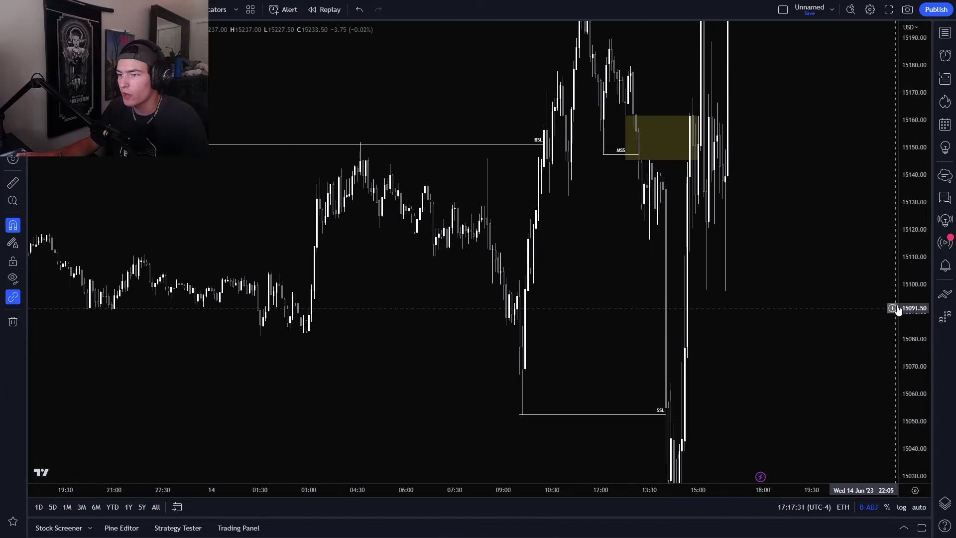
pyautogui.moveTo(876, 316); pyautogui.dragTo(872, 422)
pyautogui.moveTo(911, 331); pyautogui.dragTo(897, 403)
pyautogui.scroll(2, 847, 363)
pyautogui.moveTo(810, 327); pyautogui.dragTo(834, 349)
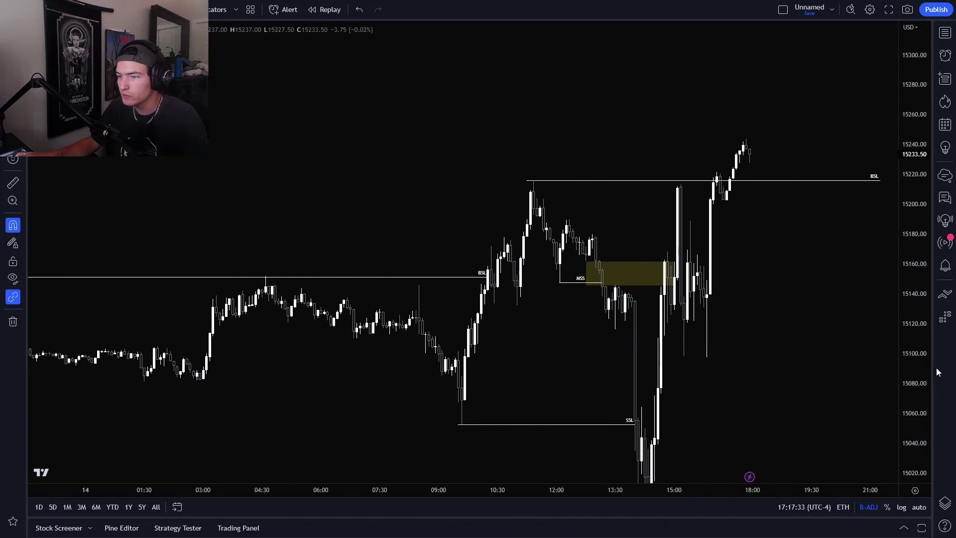
pyautogui.scroll(5, 822, 294)
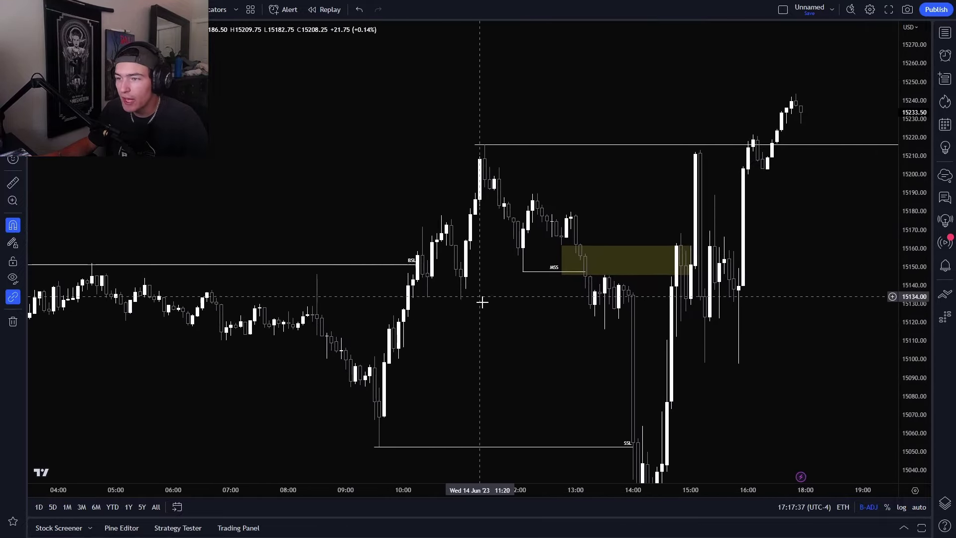
pyautogui.scroll(-6, 480, 296)
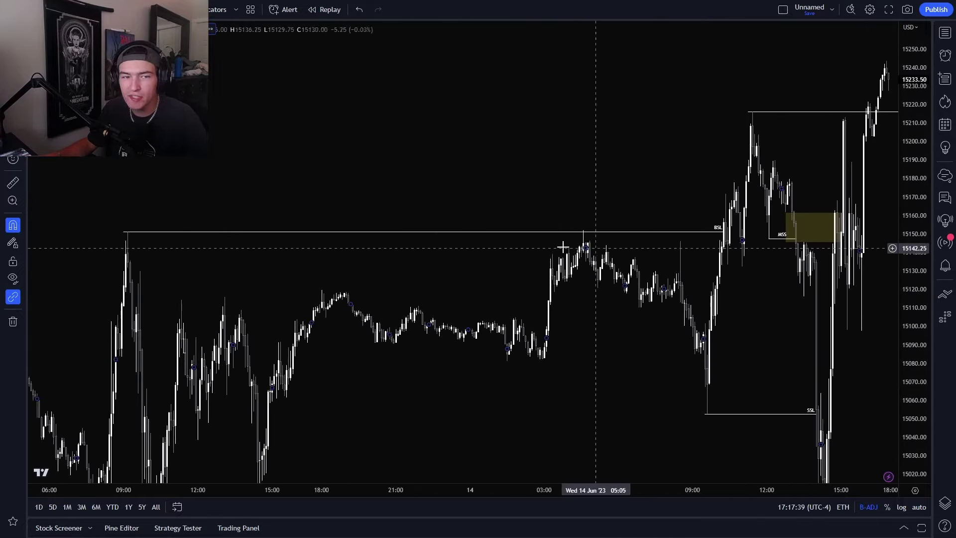
pyautogui.moveTo(574, 271); pyautogui.dragTo(541, 276)
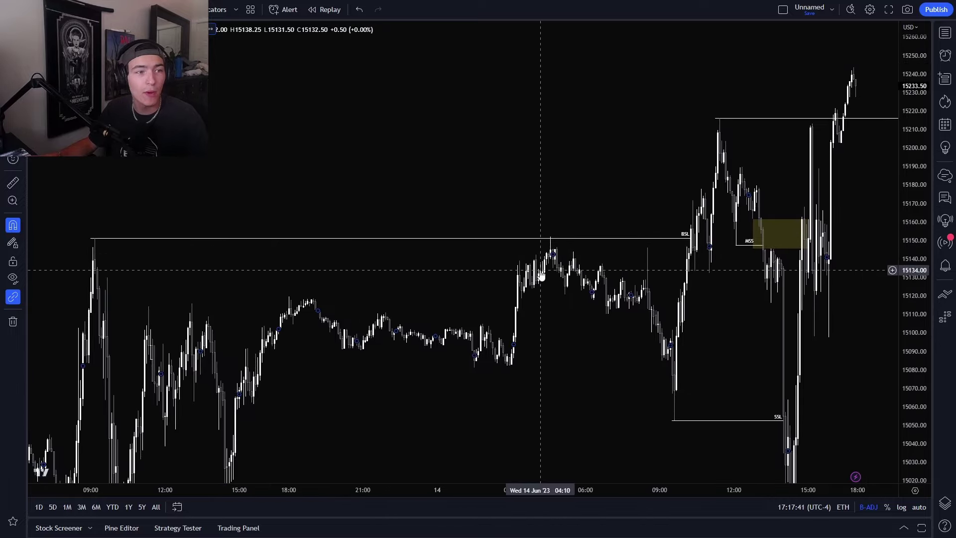
pyautogui.scroll(-4, 350, 256)
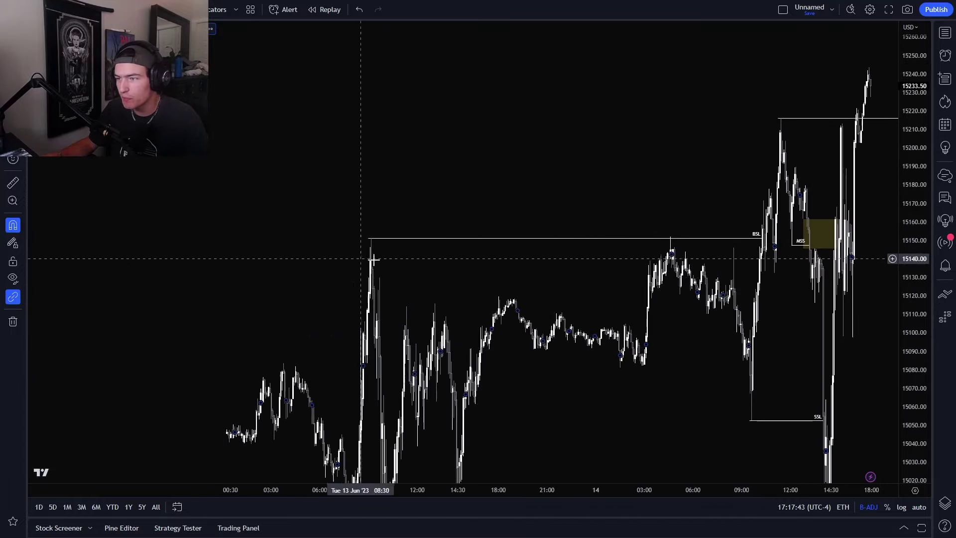
pyautogui.moveTo(539, 297); pyautogui.dragTo(504, 290)
# - Set the chart to the 15-minute interval and examine the BSL, MSS and SSL levels around the yellow zone
pyautogui.write('15')
pyautogui.press('Return')
pyautogui.moveTo(914, 313); pyautogui.dragTo(907, 468)
pyautogui.scroll(6, 819, 289)
pyautogui.moveTo(841, 287); pyautogui.dragTo(814, 270)
pyautogui.moveTo(915, 249); pyautogui.dragTo(915, 224)
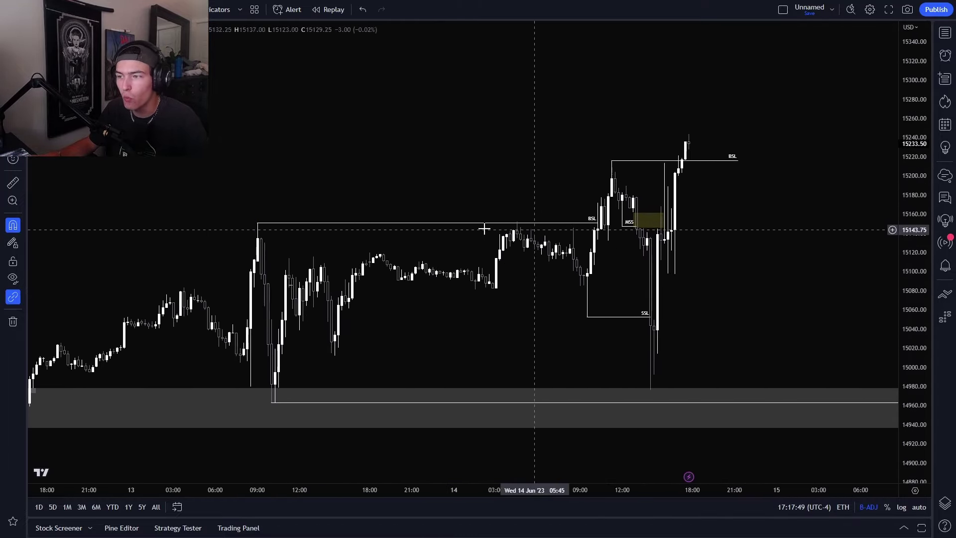
pyautogui.scroll(1, 757, 290)
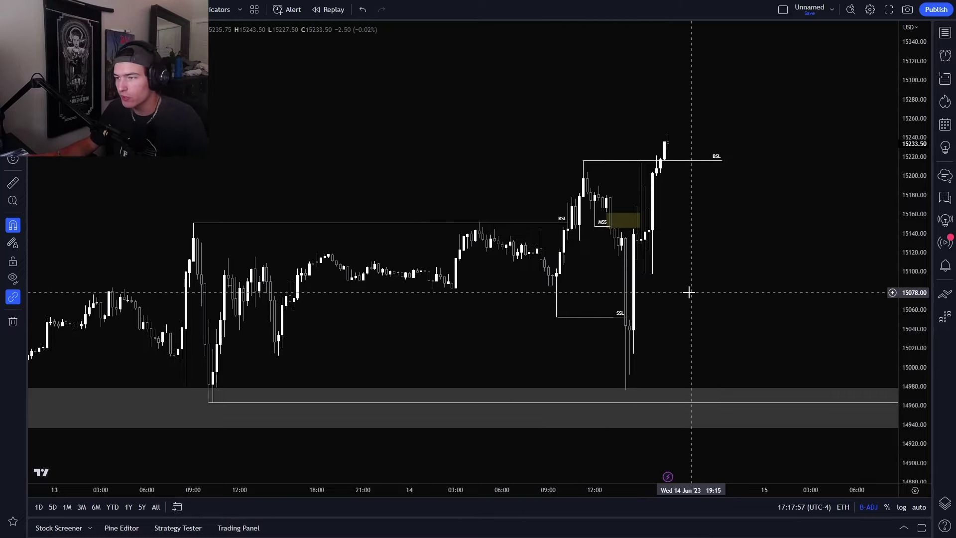
pyautogui.moveTo(699, 288); pyautogui.dragTo(702, 297)
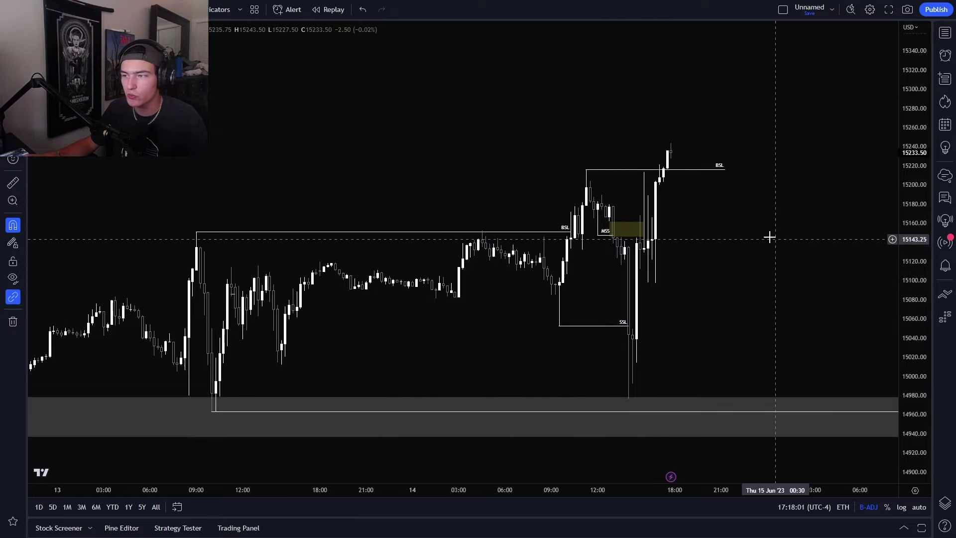
pyautogui.moveTo(787, 241); pyautogui.dragTo(827, 270)
pyautogui.moveTo(919, 291); pyautogui.dragTo(917, 214)
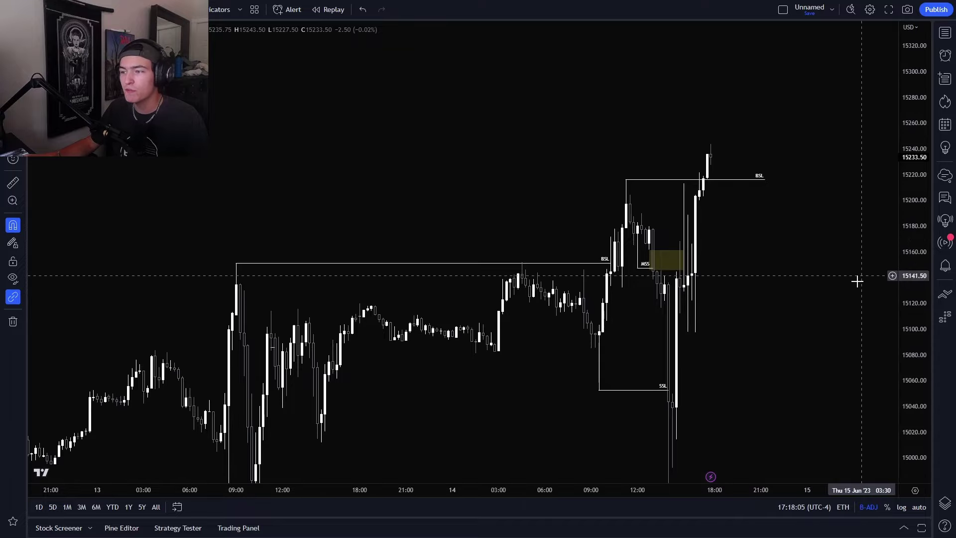
pyautogui.scroll(3, 768, 283)
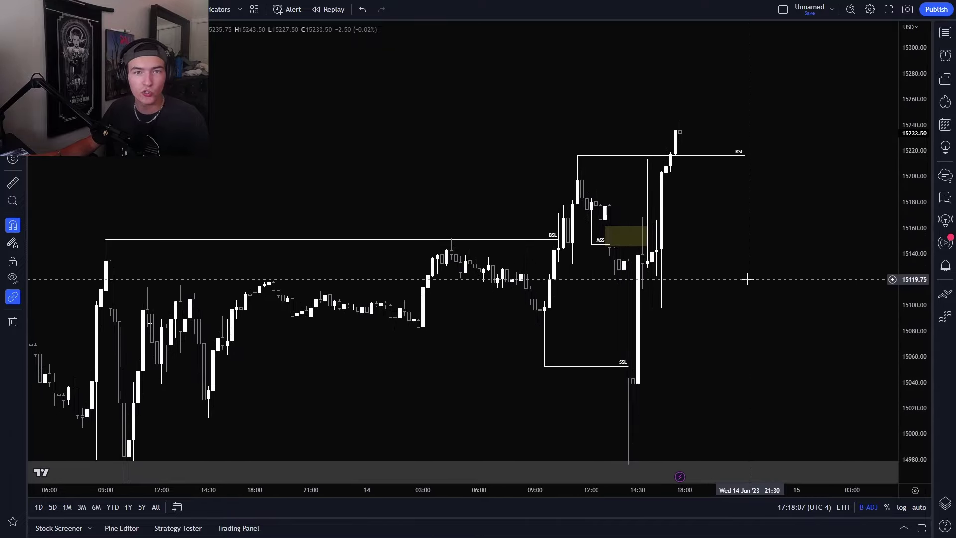
# - Set the chart to the 5-minute interval and zoom in on the 14 June high and the MSS line
pyautogui.moveTo(739, 336); pyautogui.dragTo(741, 338)
pyautogui.write('5')
pyautogui.press('Return')
pyautogui.scroll(3, 646, 339)
pyautogui.scroll(3, 580, 209)
pyautogui.moveTo(575, 212); pyautogui.dragTo(740, 180)
pyautogui.scroll(3, 605, 202)
pyautogui.moveTo(909, 289); pyautogui.dragTo(909, 248)
pyautogui.scroll(-1, 718, 186)
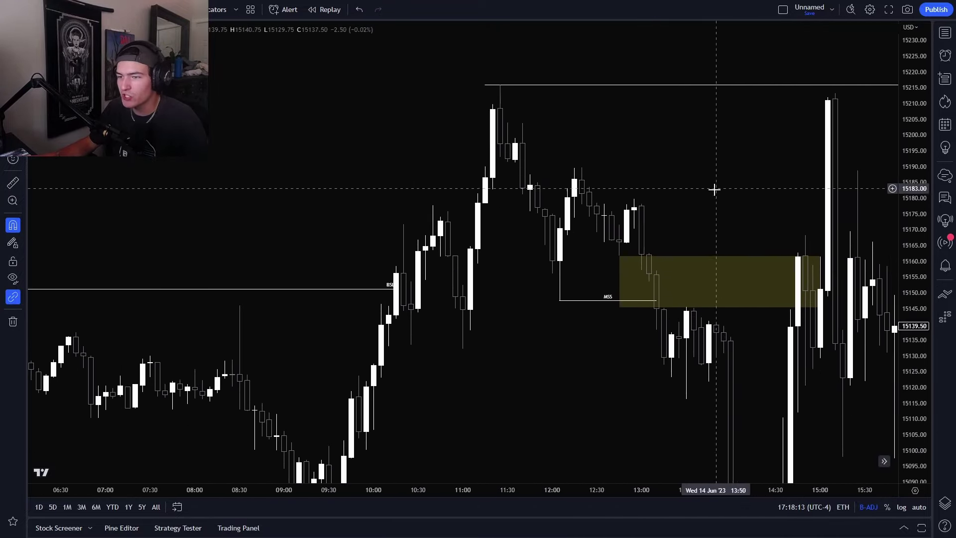
# - Delete the yellow gap rectangle beside the MSS line
pyautogui.scroll(2, 517, 329)
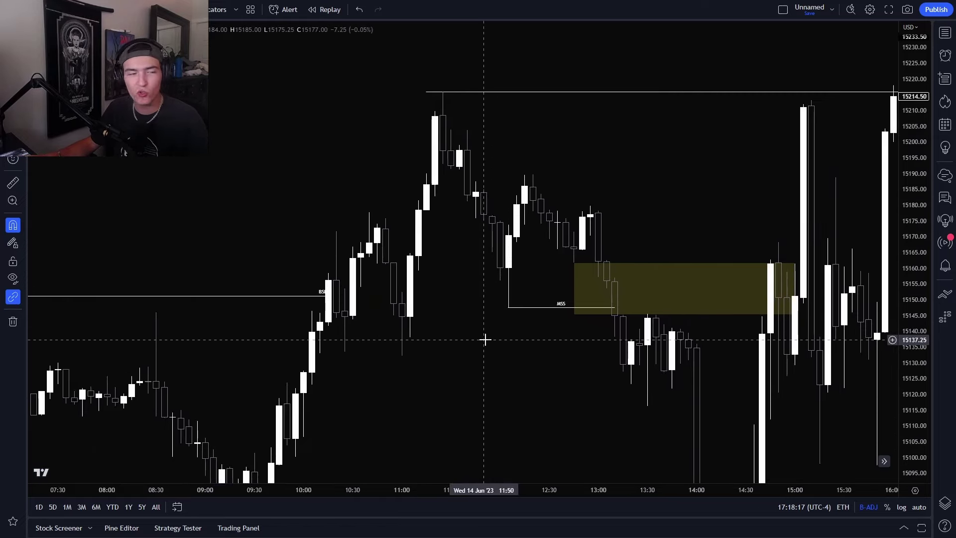
pyautogui.moveTo(485, 340); pyautogui.dragTo(489, 373)
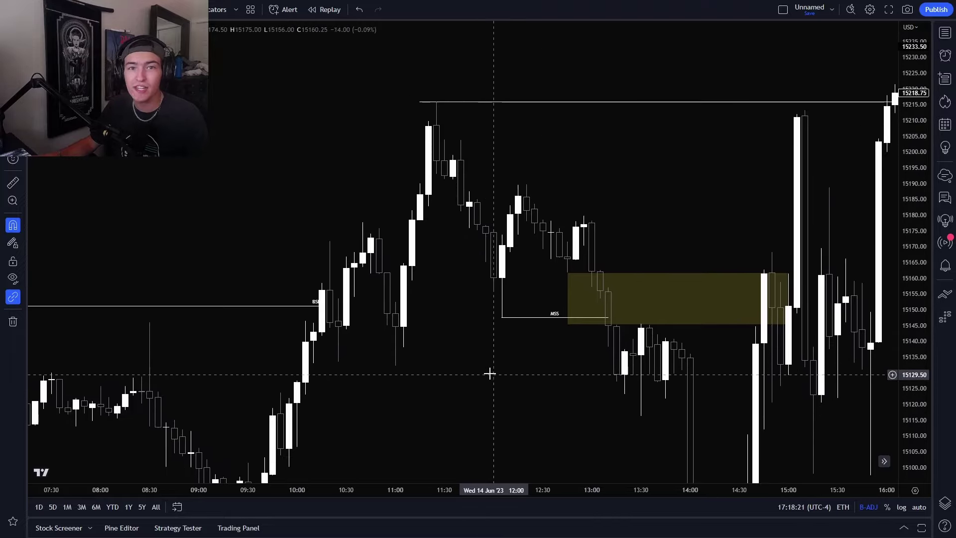
pyautogui.moveTo(542, 416); pyautogui.dragTo(506, 399)
pyautogui.moveTo(470, 361); pyautogui.dragTo(467, 364)
pyautogui.moveTo(488, 224); pyautogui.dragTo(582, 259)
pyautogui.click(580, 264)
pyautogui.press('Delete')
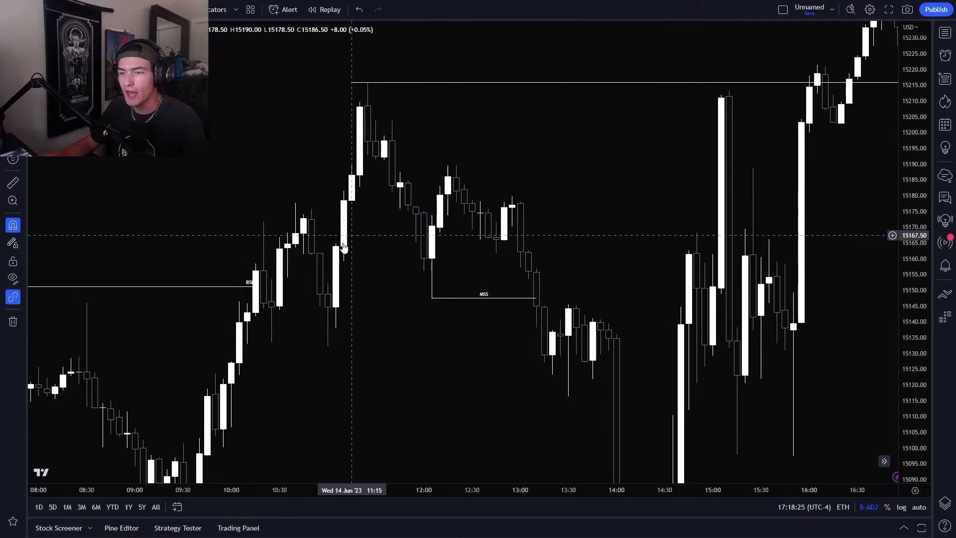
# - Draw yellow rectangles over two upward-leg gaps: 15164.75 to 15178.25 from 11:05 to 13:55, and about 15153 to 15159 from 11:00 to about 14:25
pyautogui.click(336, 243)
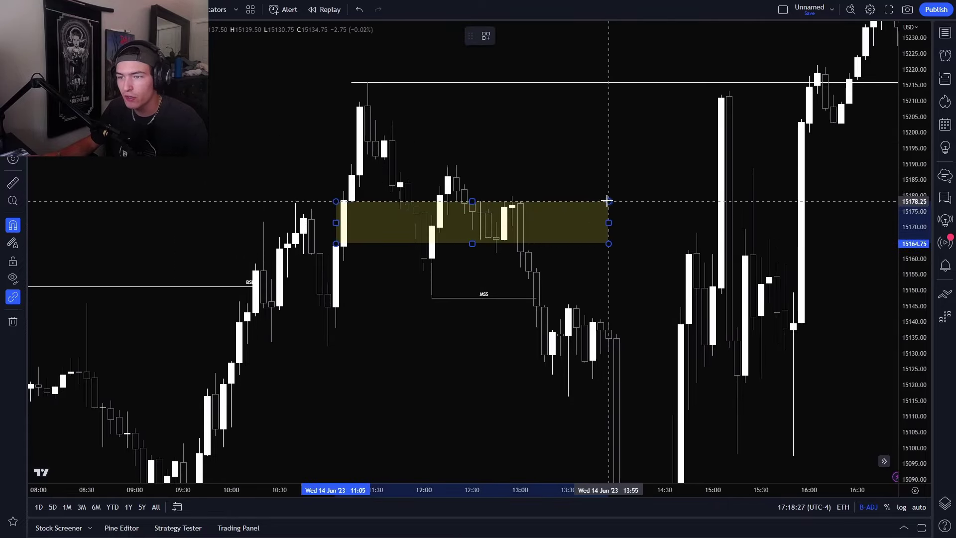
pyautogui.click(608, 201)
pyautogui.moveTo(605, 192); pyautogui.dragTo(583, 185)
pyautogui.click(23, 123)
pyautogui.moveTo(306, 277); pyautogui.dragTo(634, 252)
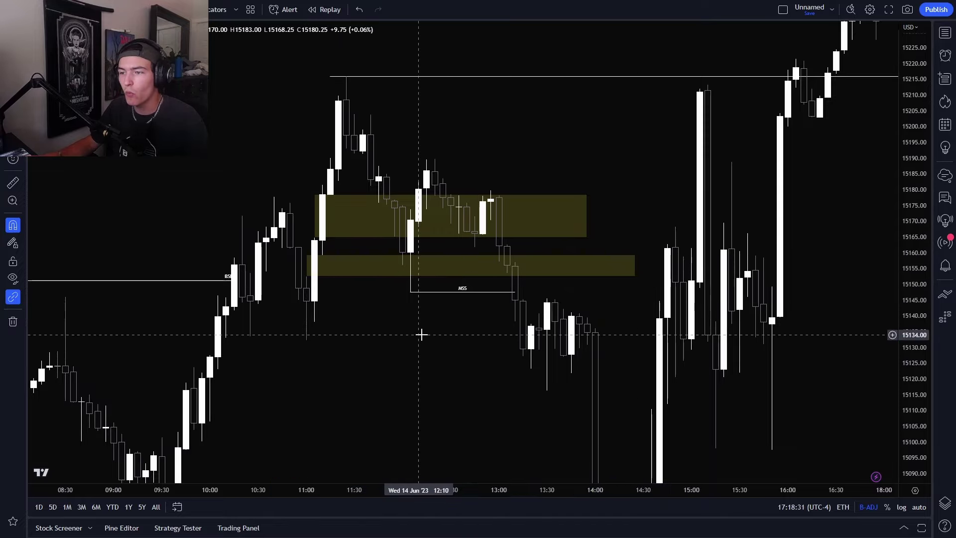
# - Delete the upper yellow gap rectangle spanning 15164.75 to 15178.25
pyautogui.scroll(-2, 439, 328)
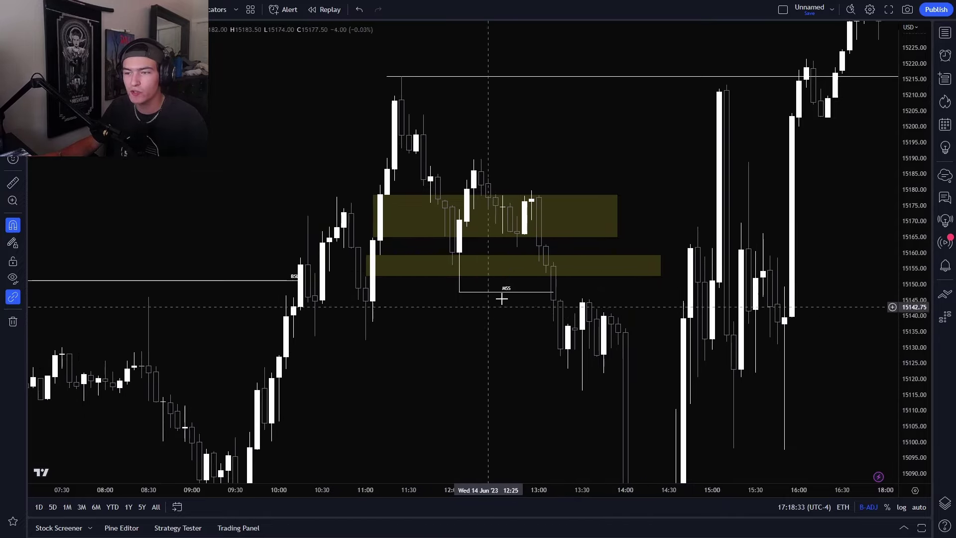
pyautogui.click(619, 237)
pyautogui.press('Delete')
pyautogui.moveTo(590, 210); pyautogui.dragTo(599, 224)
# - Examine the remaining yellow gap zone against the 14 June high, the MSS line and the candles passing through it
pyautogui.scroll(-3, 531, 352)
pyautogui.scroll(3, 532, 352)
pyautogui.moveTo(537, 306); pyautogui.dragTo(499, 297)
pyautogui.moveTo(414, 366); pyautogui.dragTo(413, 361)
pyautogui.click(403, 262)
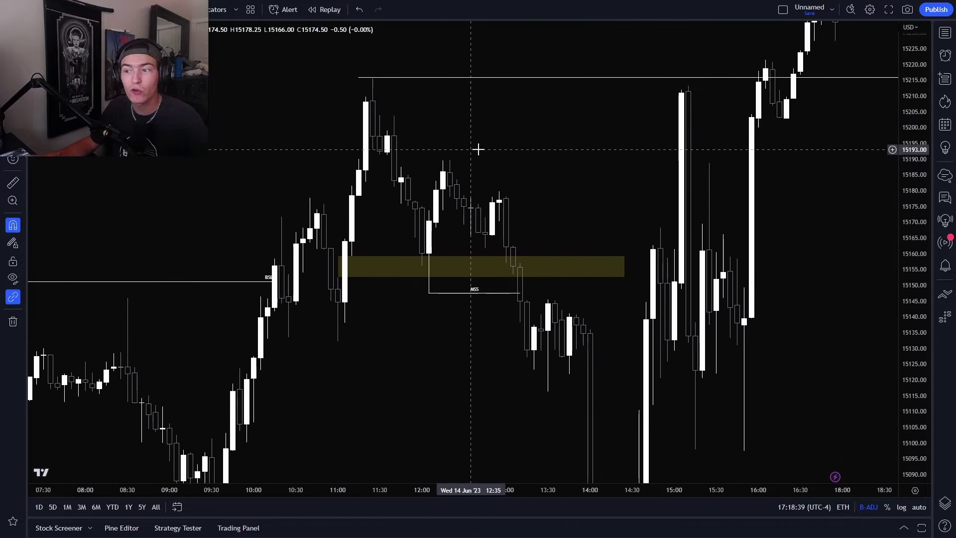
pyautogui.moveTo(541, 154); pyautogui.dragTo(550, 157)
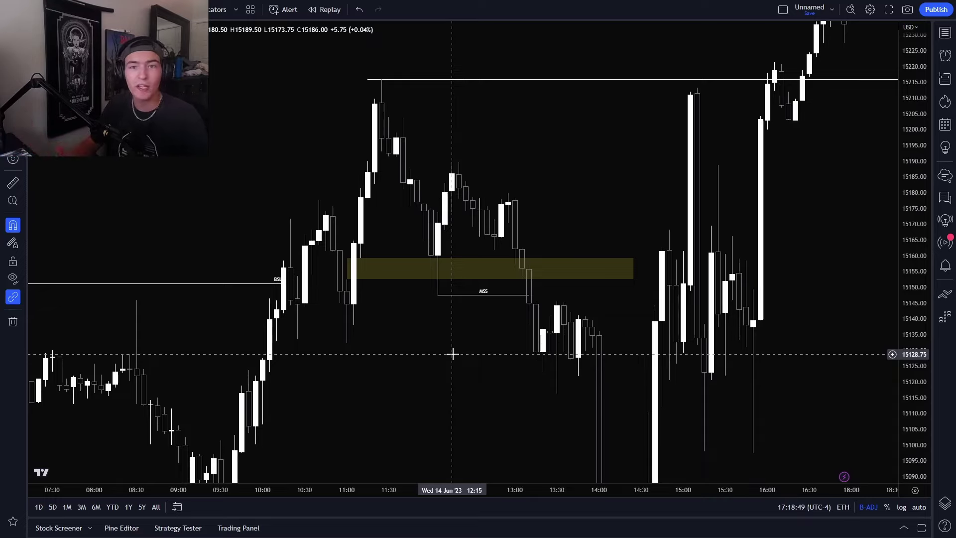
pyautogui.scroll(1, 420, 312)
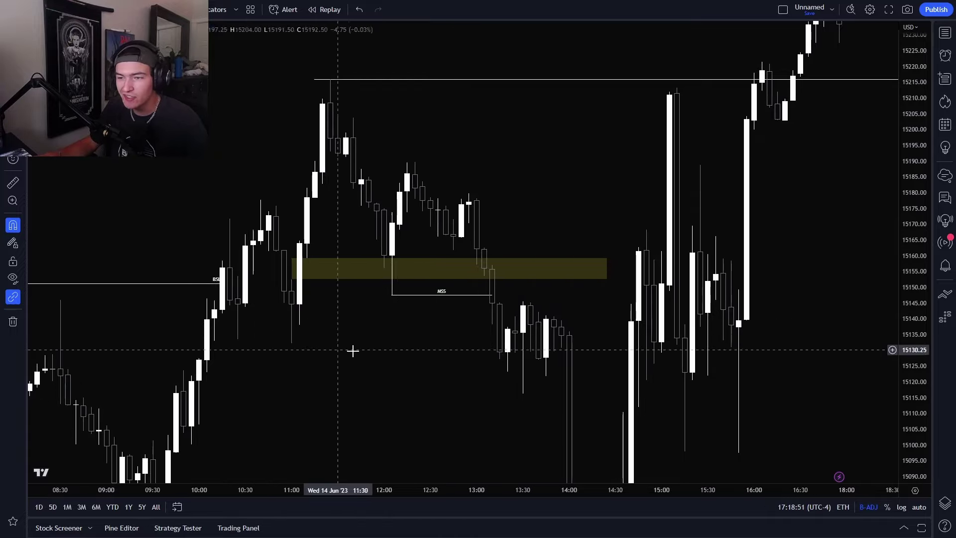
pyautogui.moveTo(435, 351); pyautogui.dragTo(508, 332)
pyautogui.moveTo(432, 326); pyautogui.dragTo(492, 371)
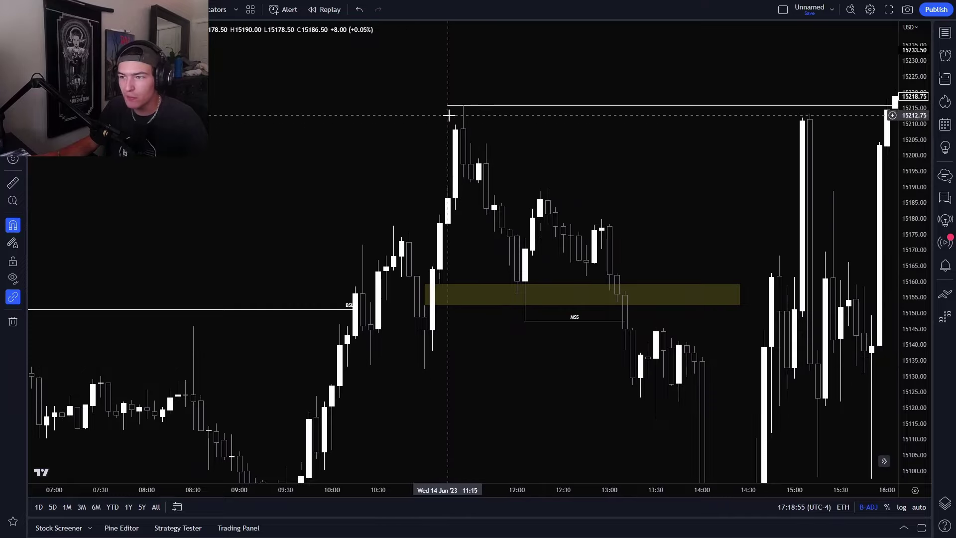
pyautogui.moveTo(623, 373); pyautogui.dragTo(546, 364)
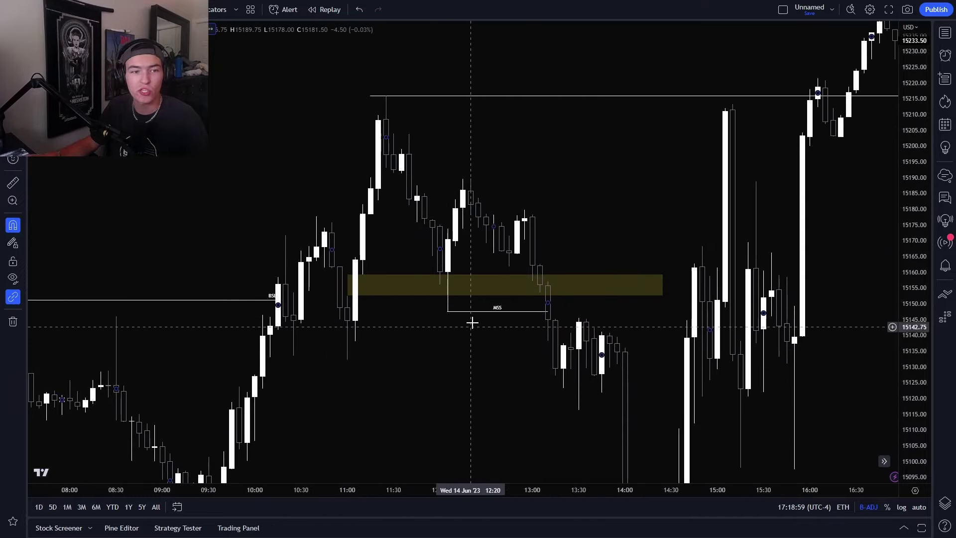
# - Shorten the remaining yellow gap rectangle so that it ends at about 13:25
pyautogui.moveTo(475, 357); pyautogui.dragTo(457, 331)
pyautogui.scroll(-6, 549, 338)
pyautogui.scroll(4, 560, 311)
pyautogui.moveTo(553, 235)
pyautogui.mouseDown()
pyautogui.moveTo(457, 234)
pyautogui.moveTo(556, 247)
pyautogui.mouseUp()
pyautogui.click(432, 239)
pyautogui.scroll(-2, 356, 332)
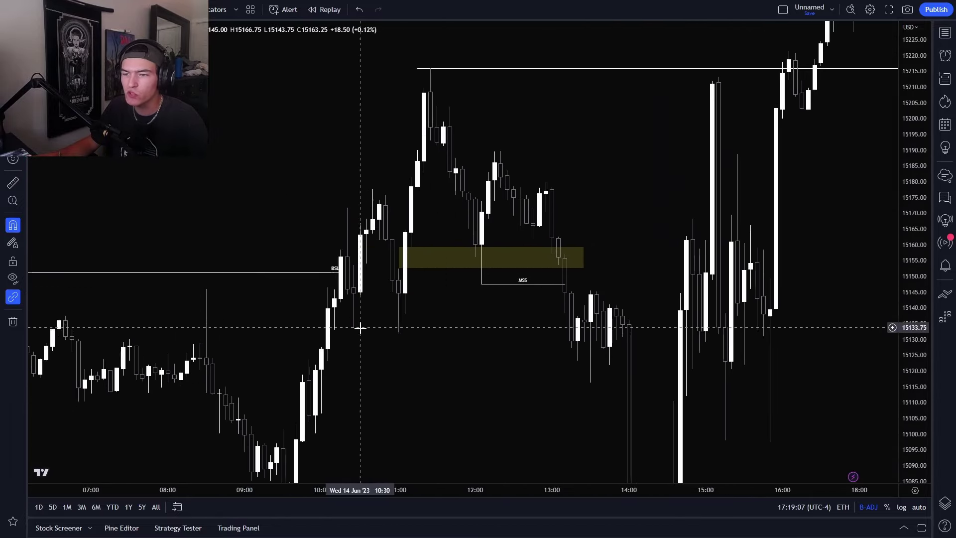
# - Delete the remaining yellow gap rectangle above the MSS line
pyautogui.moveTo(474, 174); pyautogui.dragTo(463, 212)
pyautogui.scroll(1, 551, 408)
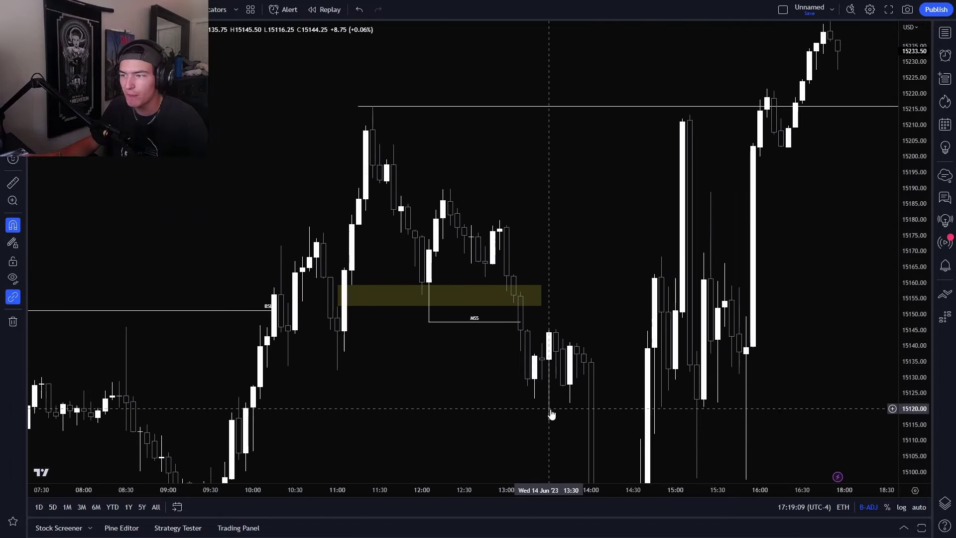
pyautogui.moveTo(554, 346); pyautogui.dragTo(484, 290)
pyautogui.click(475, 239)
pyautogui.press('Delete')
pyautogui.moveTo(498, 227); pyautogui.dragTo(503, 275)
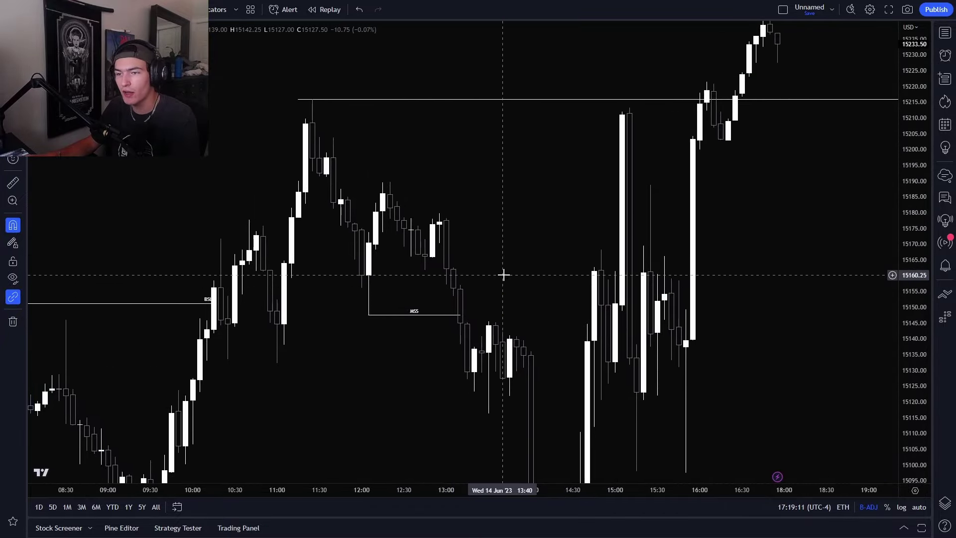
# - Set the chart to the 15-minute interval and draw a yellow gap rectangle from 15123.75 to 15133.50, spanning 09:45 to 15:00 on 14 June
pyautogui.write('15')
pyautogui.press('Return')
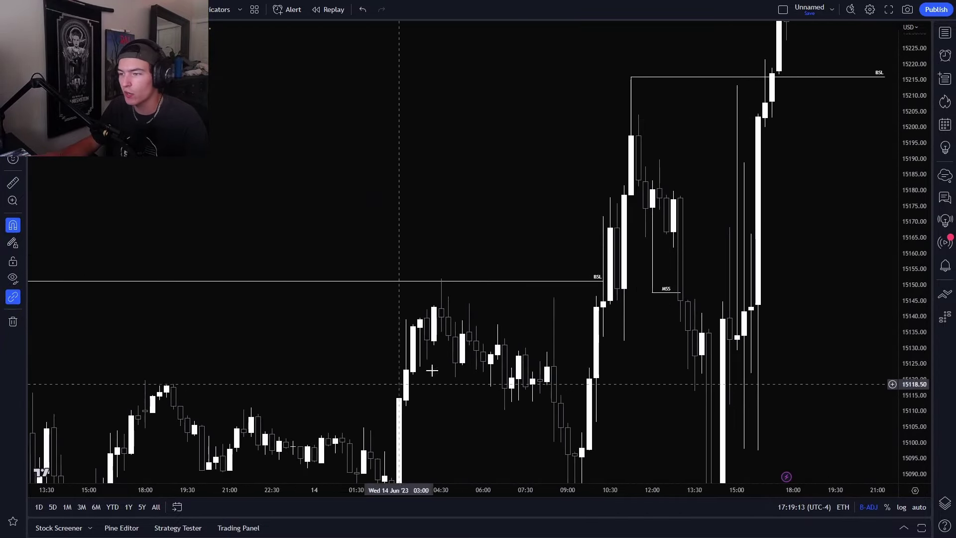
pyautogui.moveTo(803, 383); pyautogui.dragTo(647, 363)
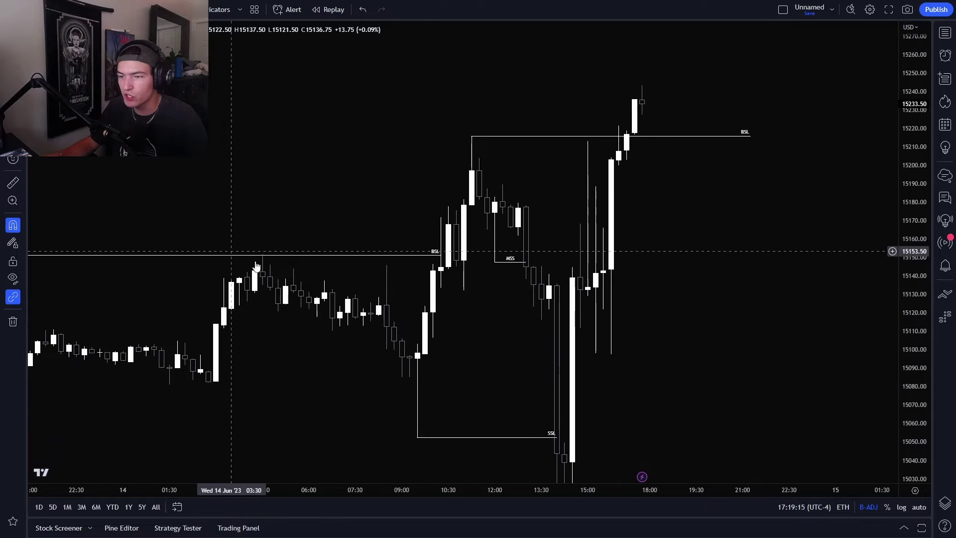
pyautogui.moveTo(229, 247); pyautogui.dragTo(148, 206)
pyautogui.moveTo(344, 267); pyautogui.dragTo(504, 253)
pyautogui.moveTo(360, 257); pyautogui.dragTo(506, 257)
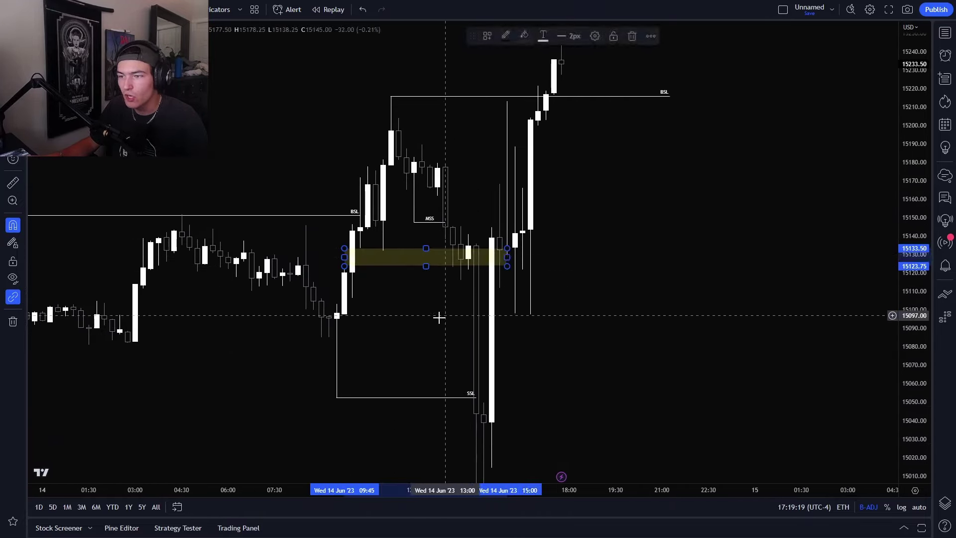
# - Set the chart to the 5-minute interval and examine how price trades into the yellow zone after the MSS line
pyautogui.moveTo(443, 314); pyautogui.dragTo(474, 345)
pyautogui.moveTo(909, 338); pyautogui.dragTo(909, 288)
pyautogui.moveTo(674, 335); pyautogui.dragTo(725, 279)
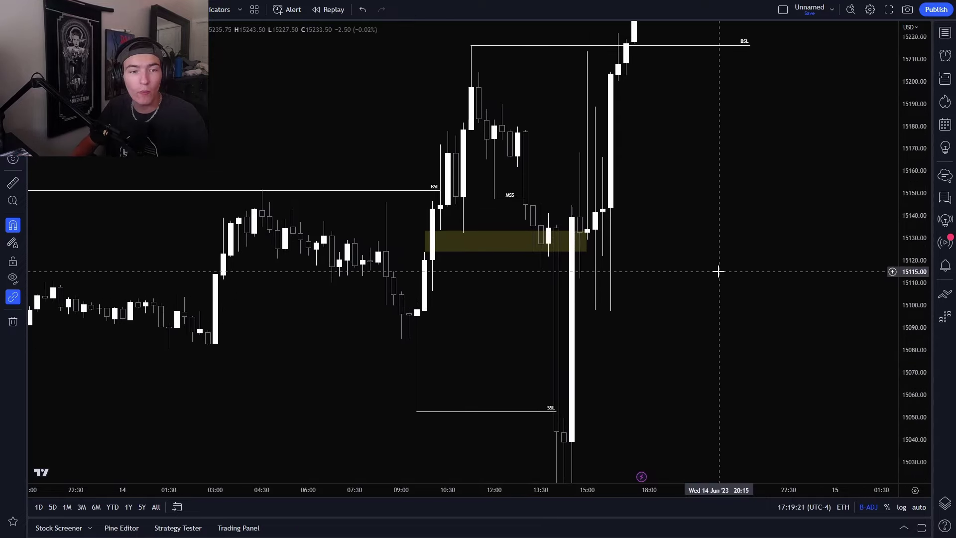
pyautogui.press('5')
pyautogui.press('Return')
pyautogui.scroll(-3, 712, 299)
pyautogui.moveTo(702, 331); pyautogui.dragTo(874, 349)
pyautogui.moveTo(914, 333); pyautogui.dragTo(916, 340)
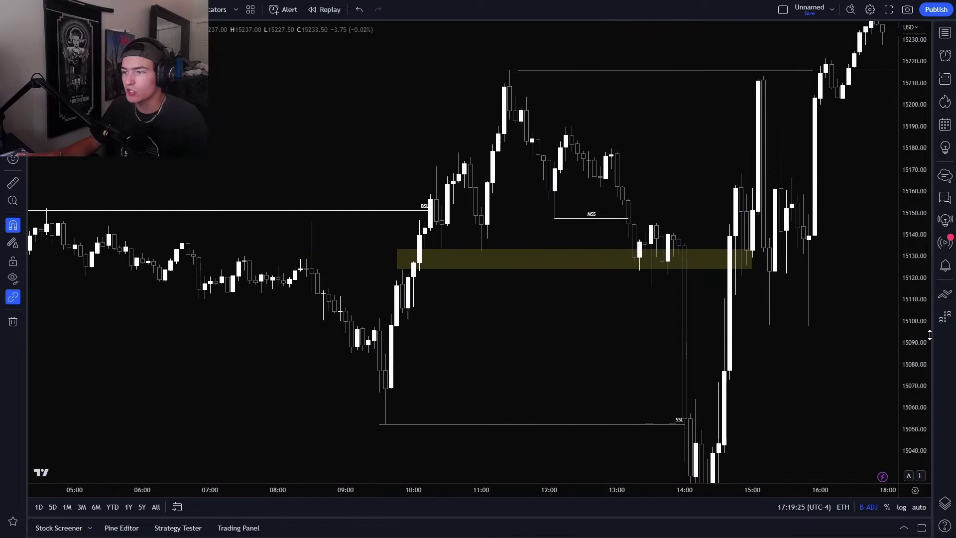
pyautogui.scroll(1, 341, 299)
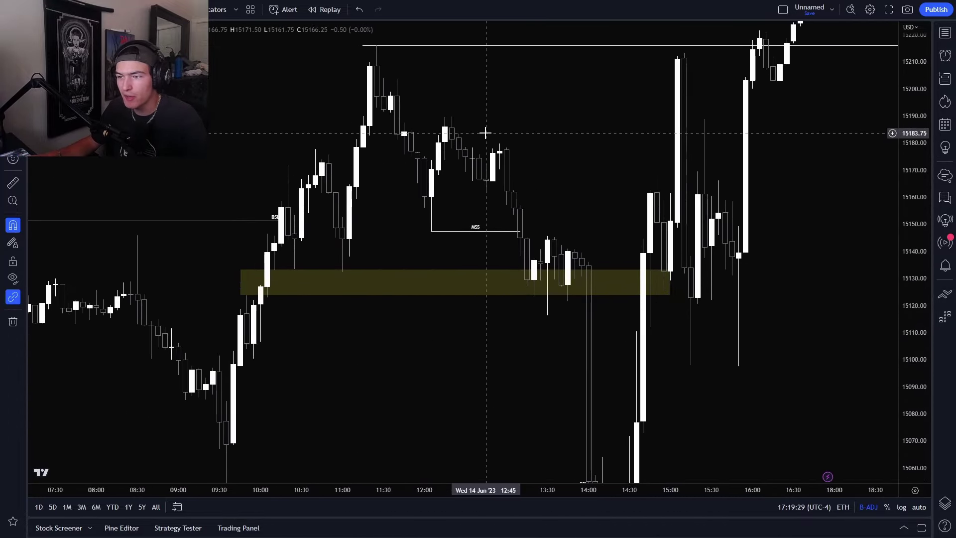
pyautogui.scroll(-4, 562, 355)
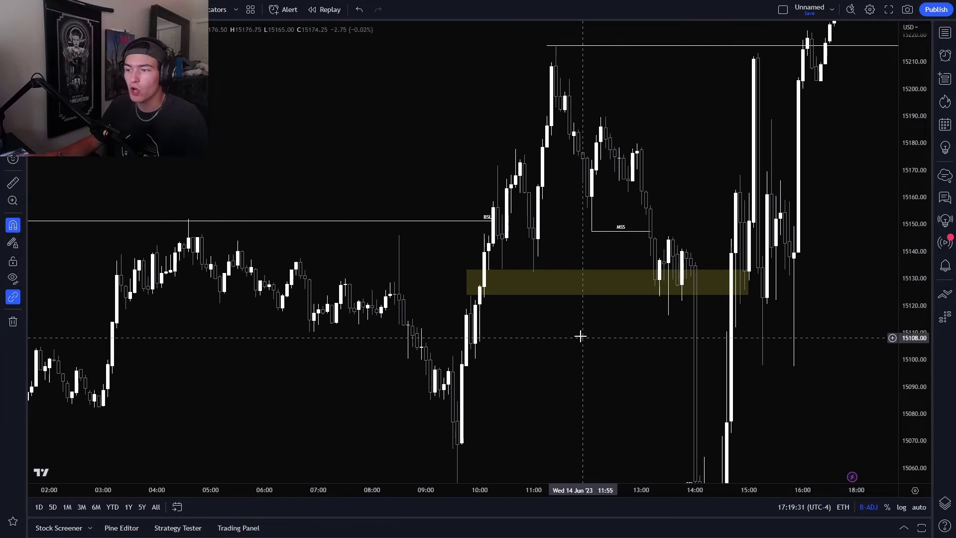
pyautogui.moveTo(649, 354); pyautogui.dragTo(598, 324)
# - Set the chart to the 1-minute interval and examine the candles inside the yellow zone before the 14:00 drop
pyautogui.press('1')
pyautogui.press('Return')
pyautogui.scroll(-2, 554, 336)
pyautogui.moveTo(379, 350); pyautogui.dragTo(596, 206)
pyautogui.moveTo(902, 363); pyautogui.dragTo(902, 300)
pyautogui.scroll(-1, 697, 327)
pyautogui.moveTo(699, 319); pyautogui.dragTo(658, 376)
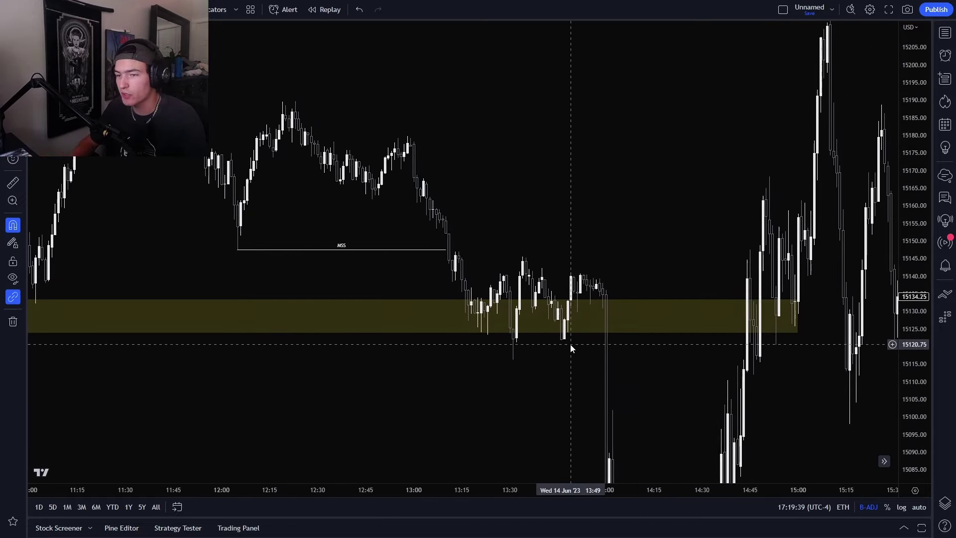
# - Return the chart to the 5-minute interval and examine the MSS line together with the yellow zone
pyautogui.press('5')
pyautogui.press('Return')
pyautogui.scroll(2, 595, 335)
pyautogui.moveTo(687, 323); pyautogui.dragTo(227, 283)
pyautogui.scroll(1, 561, 324)
pyautogui.moveTo(561, 324); pyautogui.dragTo(576, 355)
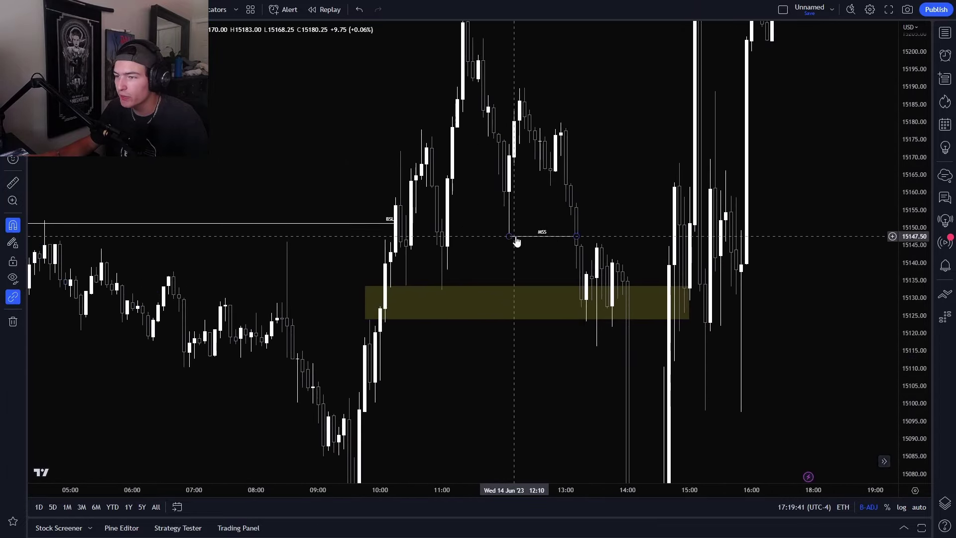
pyautogui.scroll(2, 515, 243)
# - Set the chart to the 15-minute interval and delete the yellow gap rectangle below the MSS line
pyautogui.write('5')
pyautogui.press('Return')
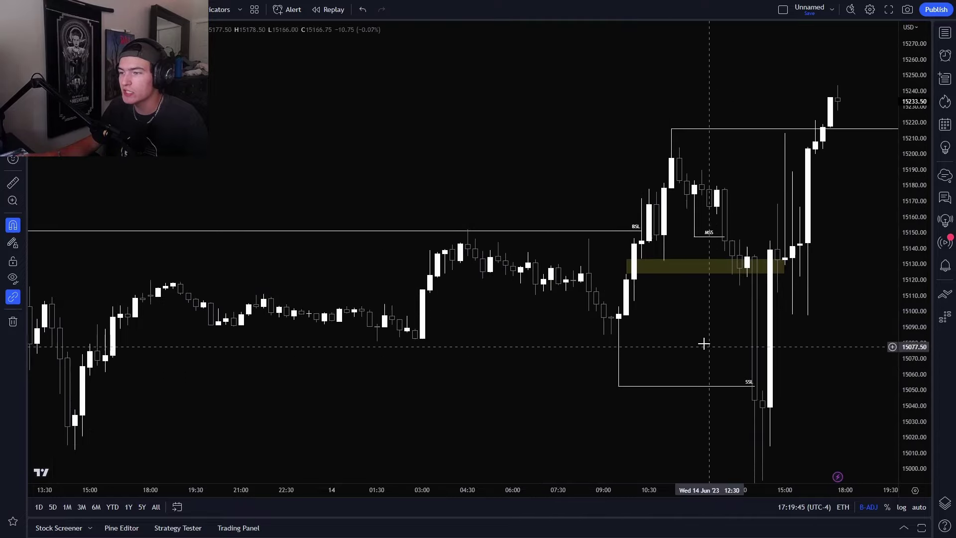
pyautogui.scroll(-2, 450, 268)
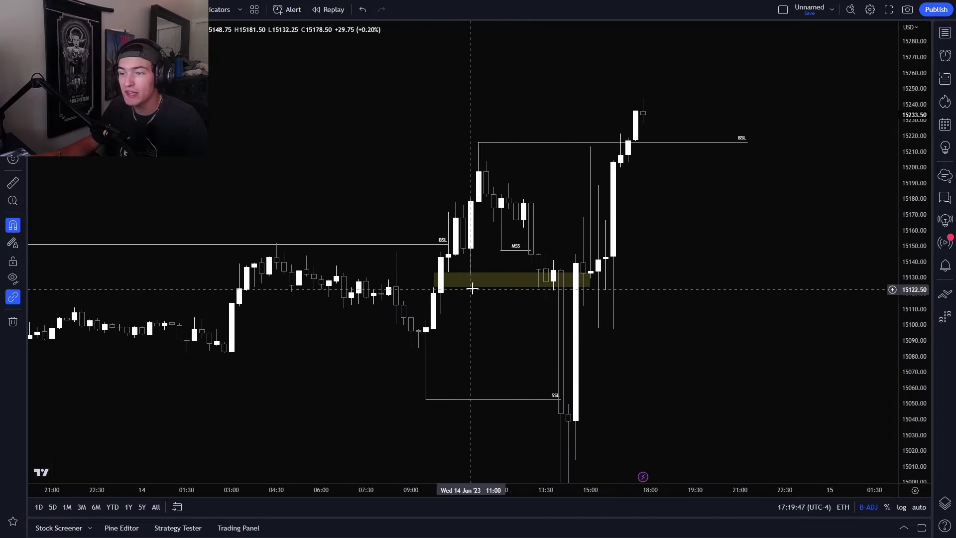
pyautogui.press('Delete')
pyautogui.scroll(-2, 613, 262)
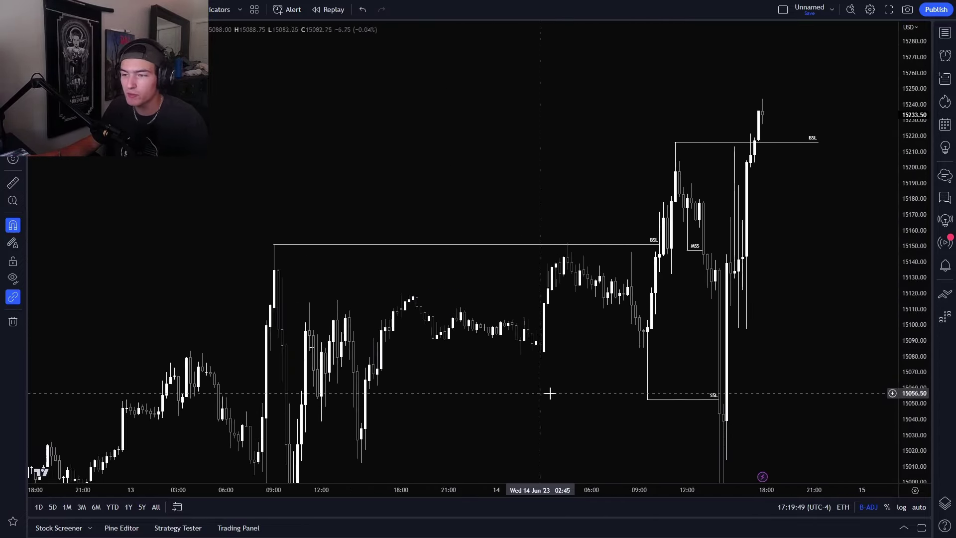
pyautogui.moveTo(536, 390); pyautogui.dragTo(465, 296)
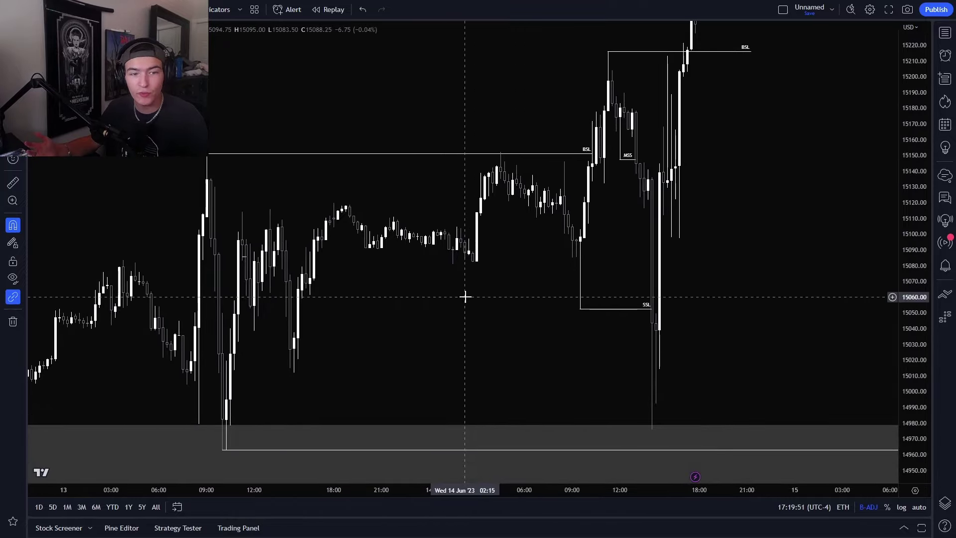
pyautogui.moveTo(485, 267); pyautogui.dragTo(442, 276)
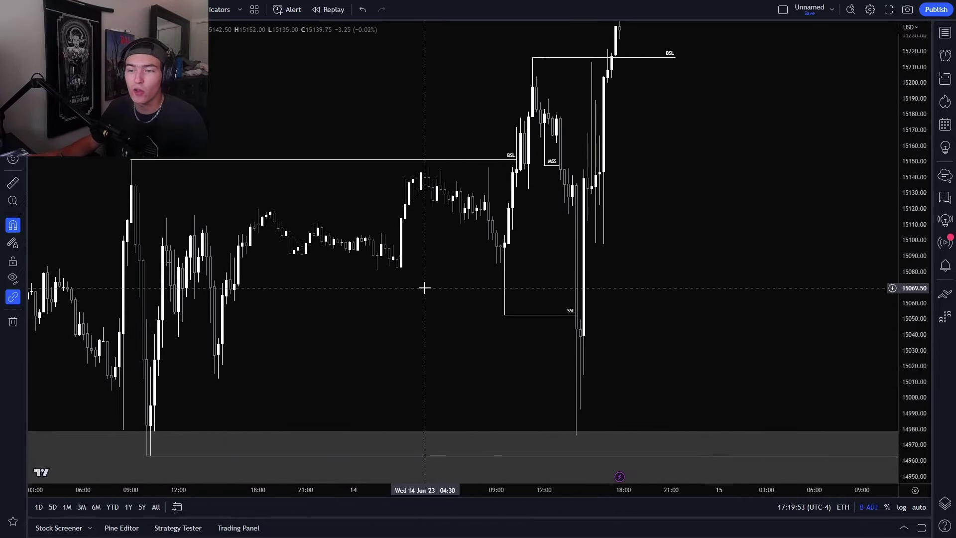
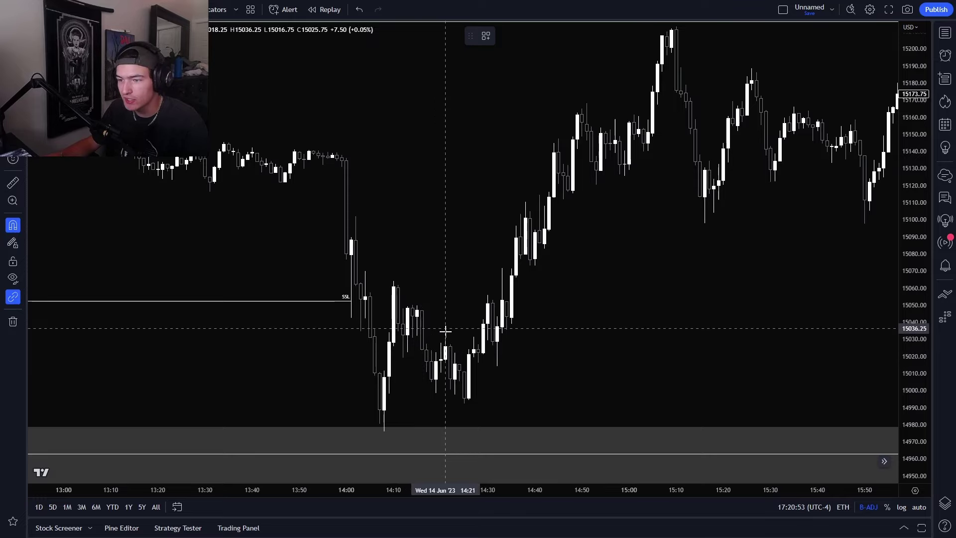
# - Finish the line at 15036.25 from 14:21 to 14:29 and draw a yellow gap rectangle at about 15011 to 15019, from 14:25 to 14:47
pyautogui.click(483, 328)
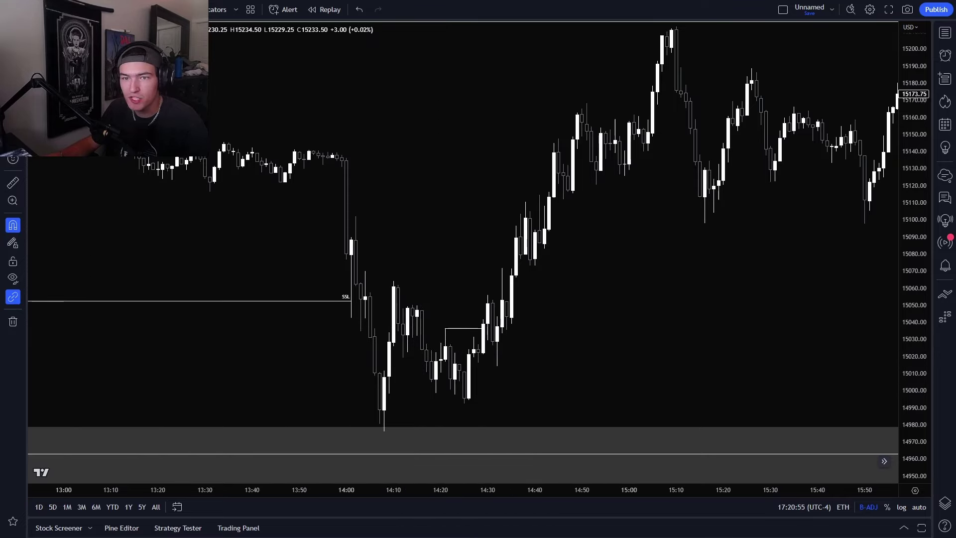
pyautogui.click(465, 371)
pyautogui.click(582, 355)
pyautogui.click(580, 328)
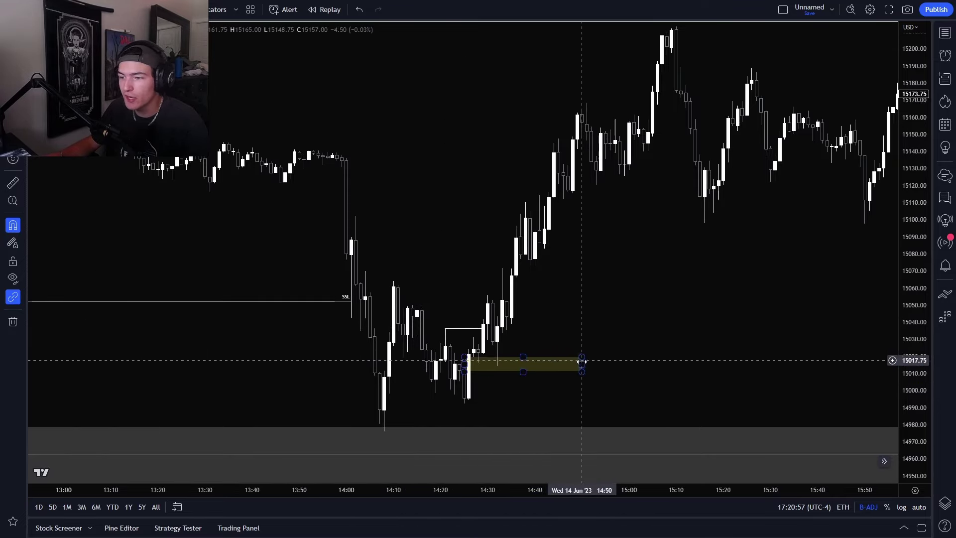
pyautogui.moveTo(582, 363); pyautogui.dragTo(567, 363)
pyautogui.moveTo(581, 321); pyautogui.dragTo(563, 317)
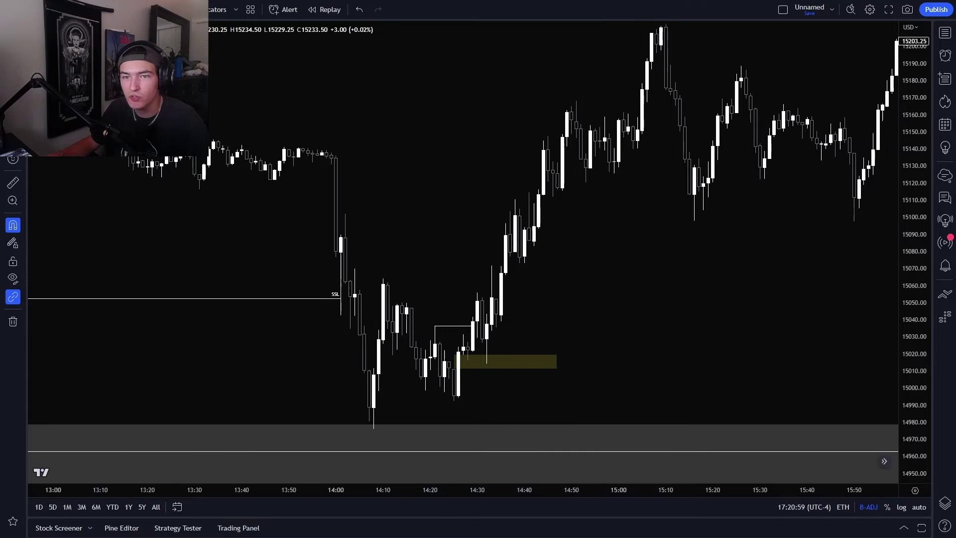
# - Draw a second yellow rectangle over the higher gap at about 15072 to 15077, from about 14:36 to 14:49
pyautogui.click(567, 256)
pyautogui.moveTo(608, 220); pyautogui.dragTo(645, 231)
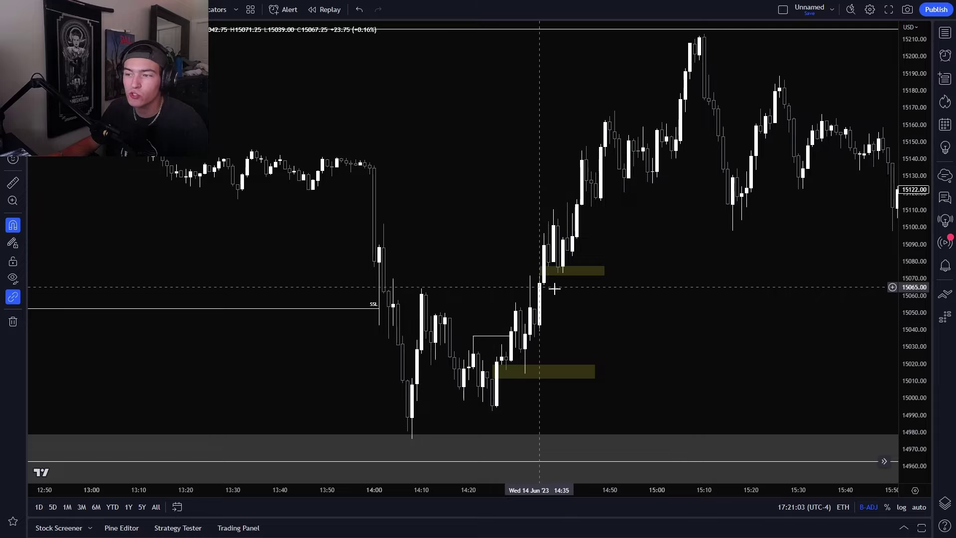
pyautogui.moveTo(579, 292); pyautogui.dragTo(572, 311)
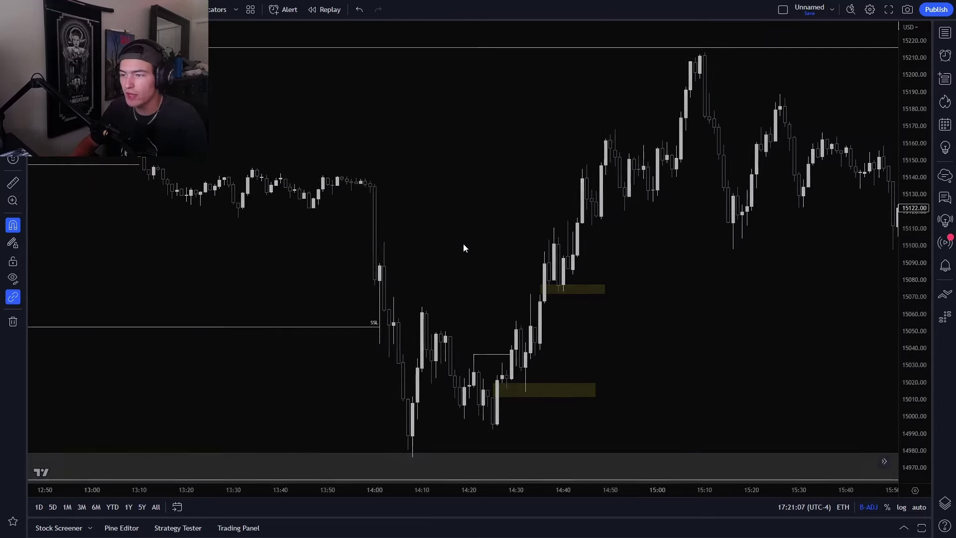
# - Set the chart to the 5-minute interval and delete both small yellow rectangles and the short line at 15036.25
pyautogui.scroll(-5, 465, 248)
pyautogui.moveTo(442, 276); pyautogui.dragTo(279, 248)
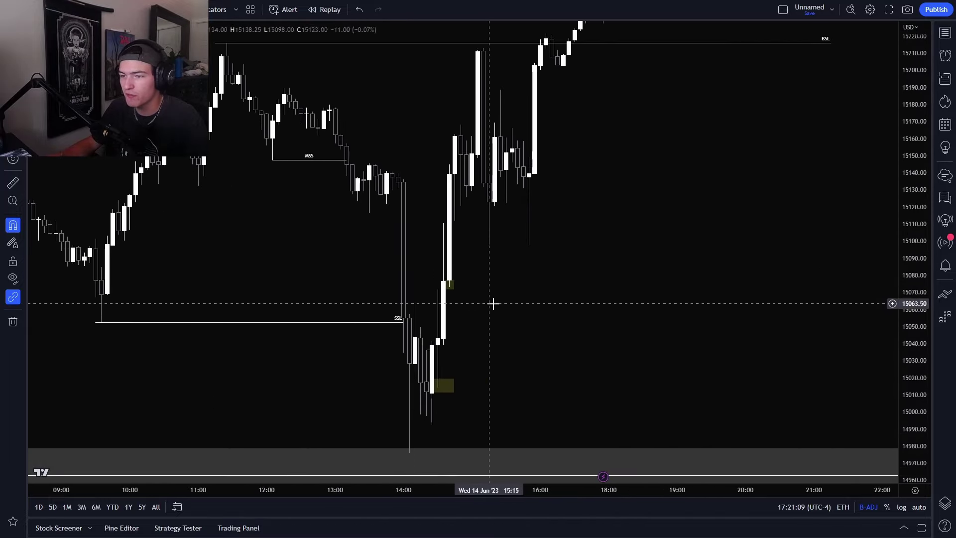
pyautogui.moveTo(915, 313); pyautogui.dragTo(915, 344)
pyautogui.scroll(-2, 548, 243)
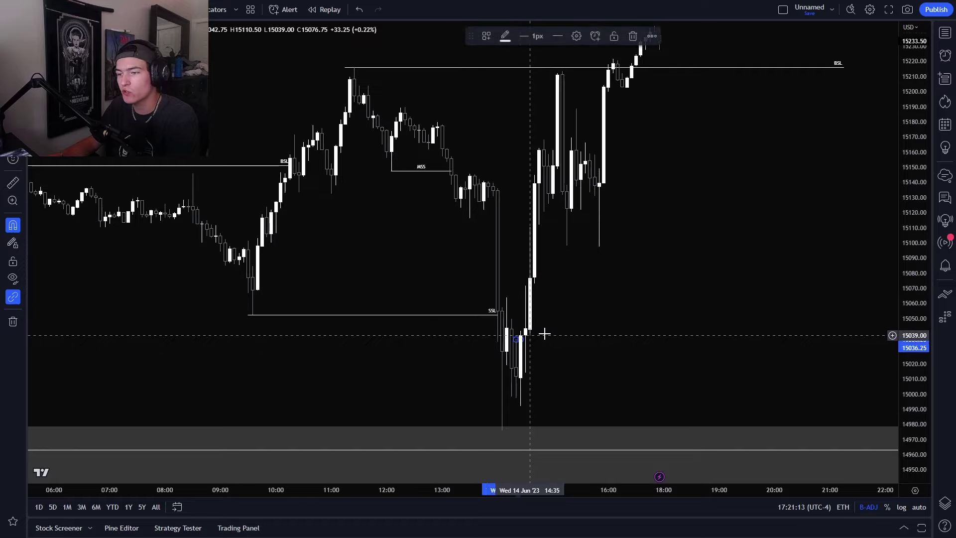
pyautogui.hscroll(3, 544, 333)
# - Draw a large yellow rectangle over the 14:00 drop's gap, about 15057 to 15130, from about 13:55 to 19:20
pyautogui.moveTo(547, 316)
pyautogui.mouseDown()
pyautogui.moveTo(515, 320)
pyautogui.moveTo(545, 311)
pyautogui.mouseUp()
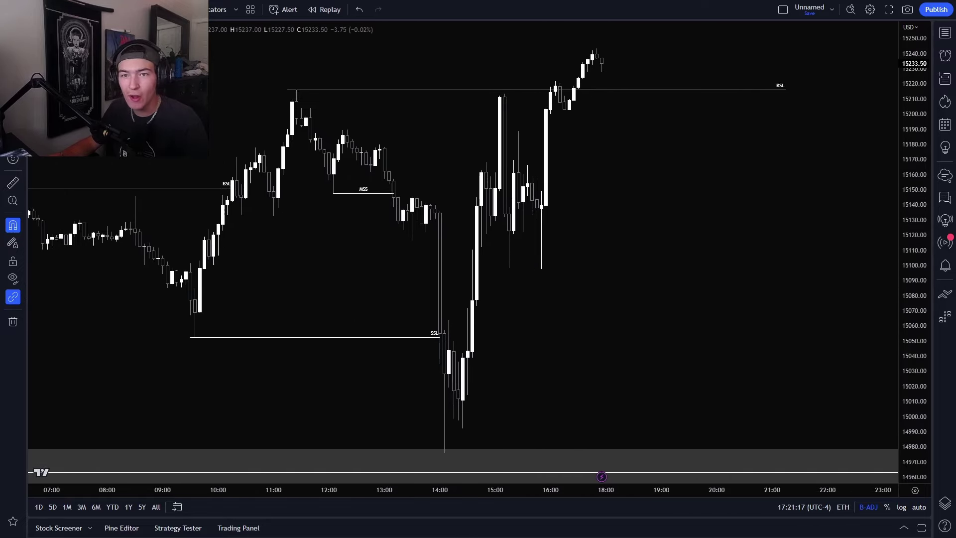
pyautogui.moveTo(432, 227); pyautogui.dragTo(678, 333)
pyautogui.hscroll(-1, 687, 179)
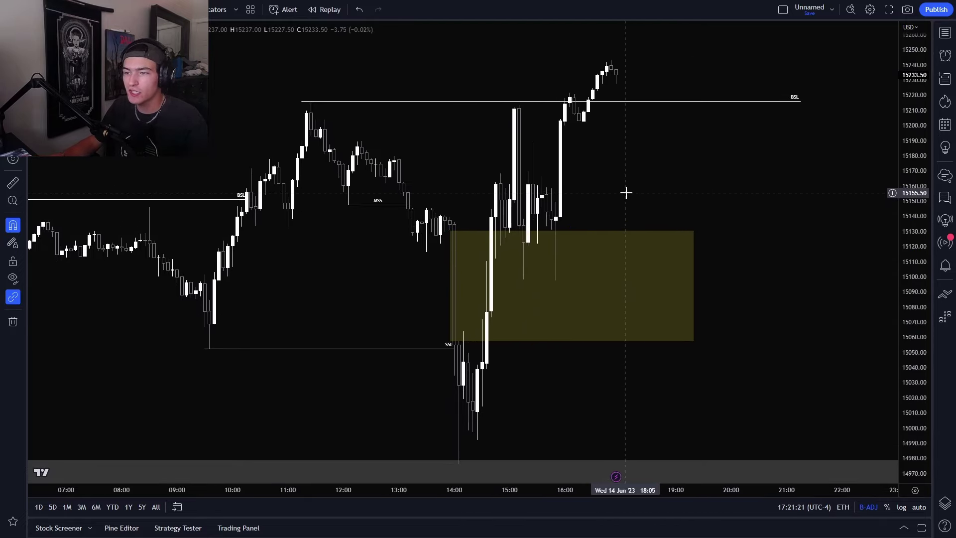
# - Set the chart to the 15-minute interval and examine price's reaction to the large yellow gap zone
pyautogui.write('15')
pyautogui.press('Return')
pyautogui.moveTo(890, 298); pyautogui.dragTo(869, 408)
pyautogui.moveTo(921, 338); pyautogui.dragTo(923, 429)
pyautogui.scroll(2, 700, 348)
pyautogui.moveTo(701, 348); pyautogui.dragTo(717, 298)
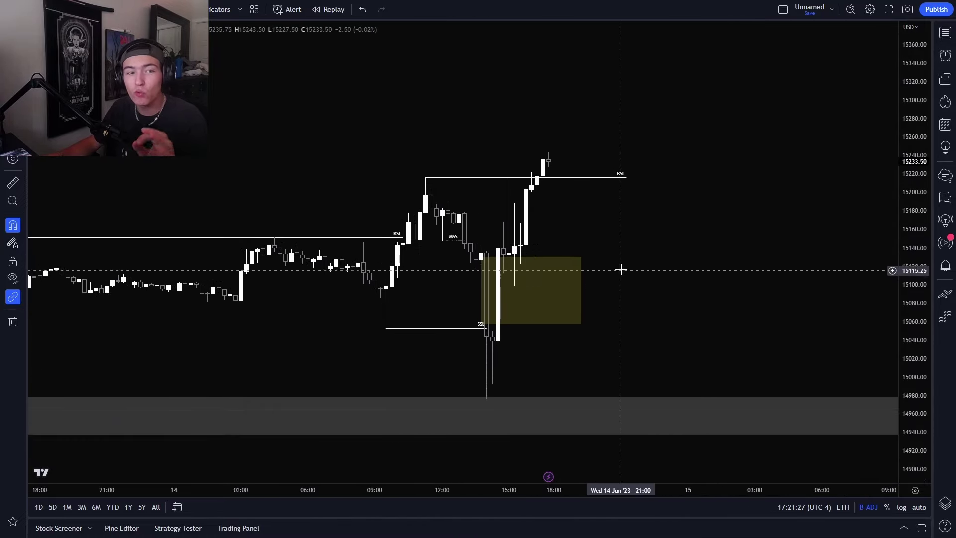
pyautogui.scroll(5, 678, 269)
pyautogui.scroll(2, 876, 214)
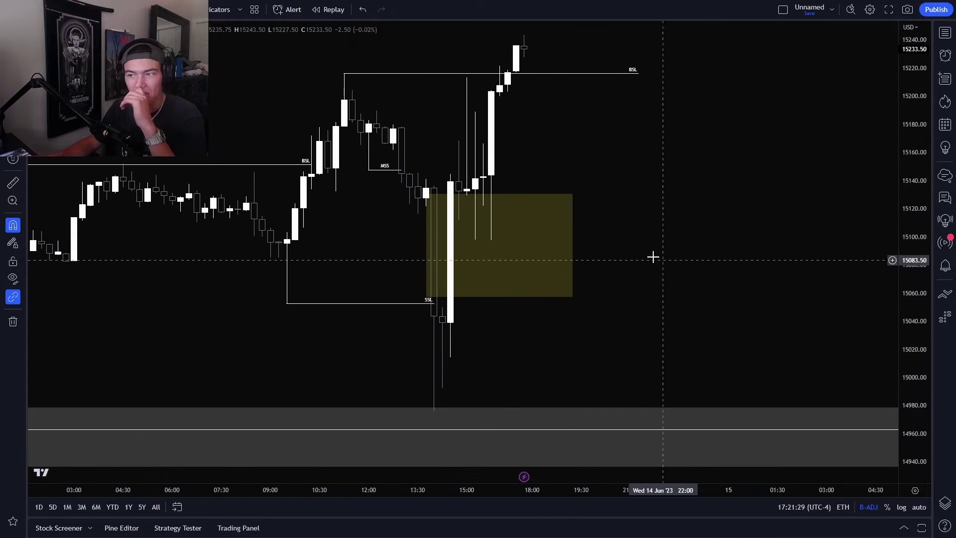
# - Delete the large yellow rectangle covering the 14:00 drop's gap
pyautogui.click(454, 196)
pyautogui.press('Delete')
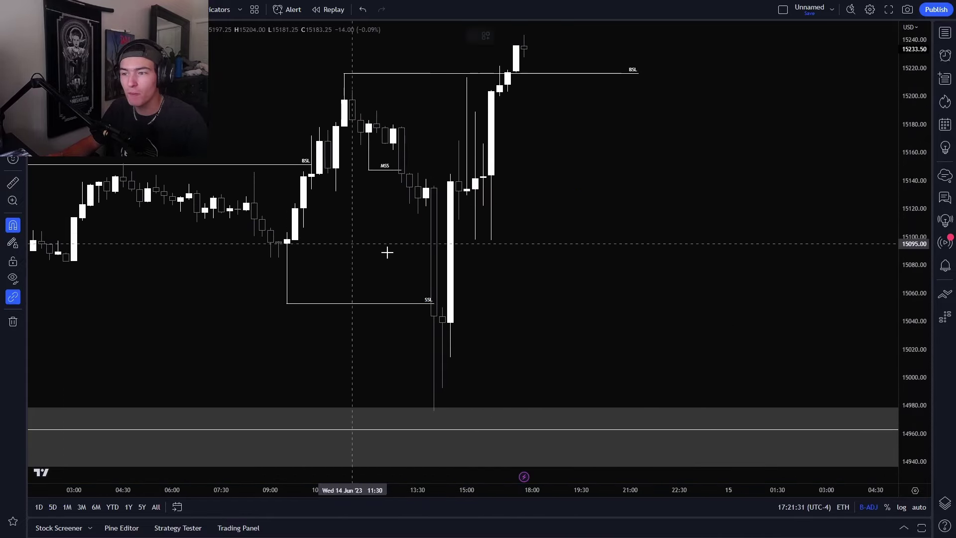
# - Try a yellow rectangle around the 13:45 to 14:45 candles, from 14978.25 to 15136, and remove it
pyautogui.moveTo(433, 190)
pyautogui.mouseDown()
pyautogui.moveTo(452, 284)
pyautogui.moveTo(452, 408)
pyautogui.mouseUp()
pyautogui.moveTo(430, 303); pyautogui.dragTo(426, 299)
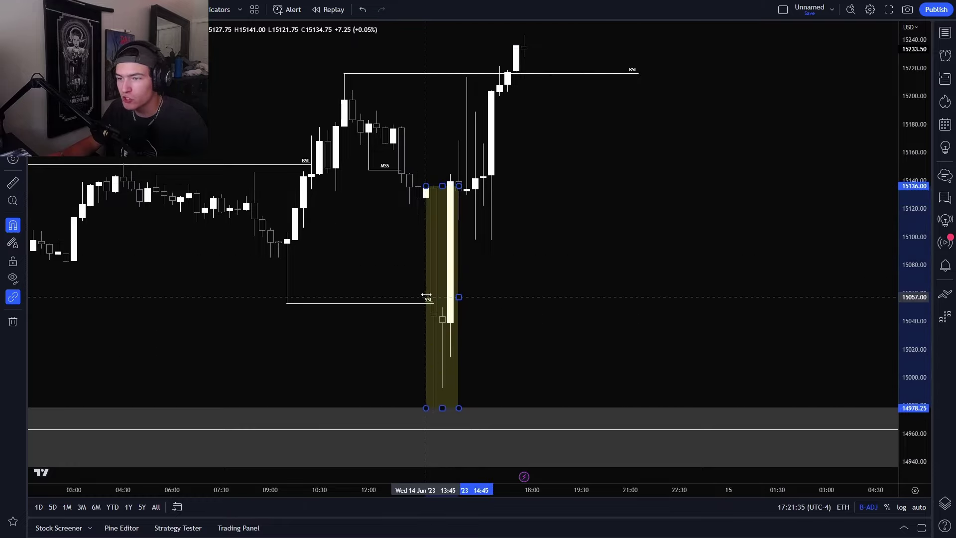
pyautogui.click(516, 274)
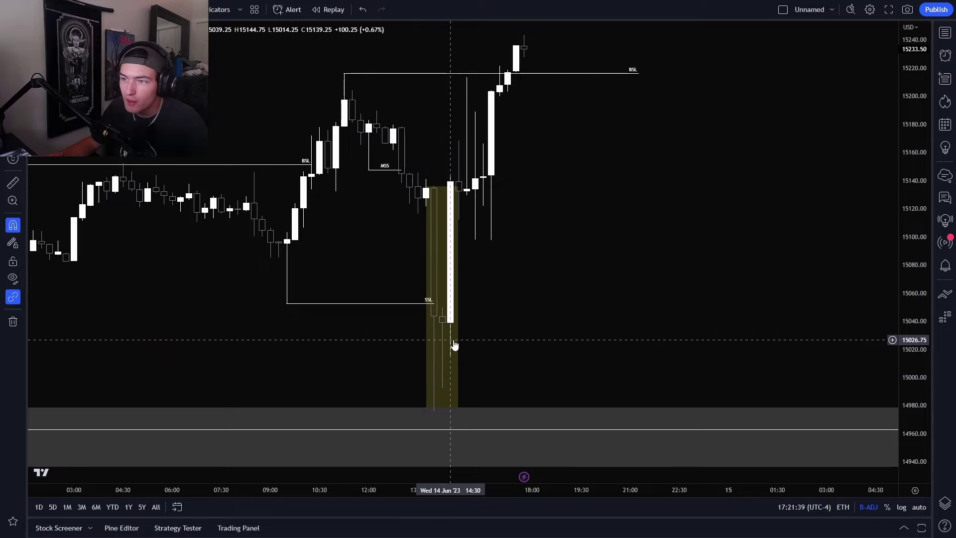
pyautogui.doubleClick(456, 223)
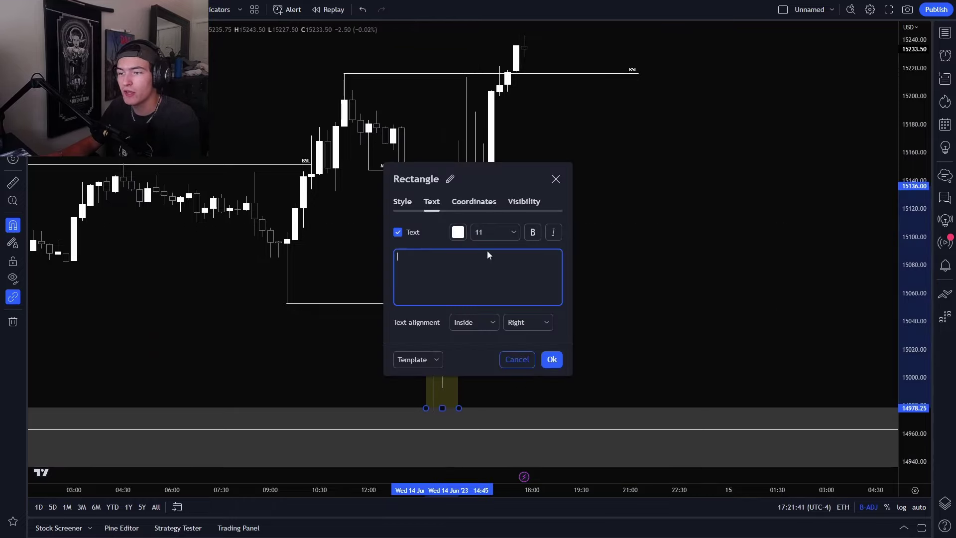
pyautogui.press('Escape')
pyautogui.press('Delete')
# - Draw two overlapping yellow gap rectangles ending about 21:15: about 15050 to 15122 from 13:45, and 15049.75 to 15112.50 from 14:15
pyautogui.hotkey('alt', 'shift', 'r')
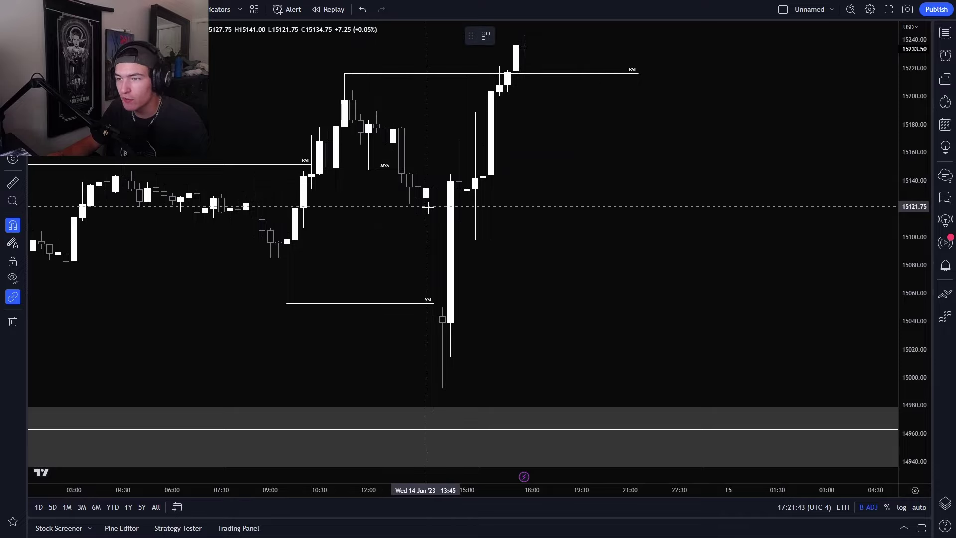
pyautogui.moveTo(426, 207); pyautogui.dragTo(637, 307)
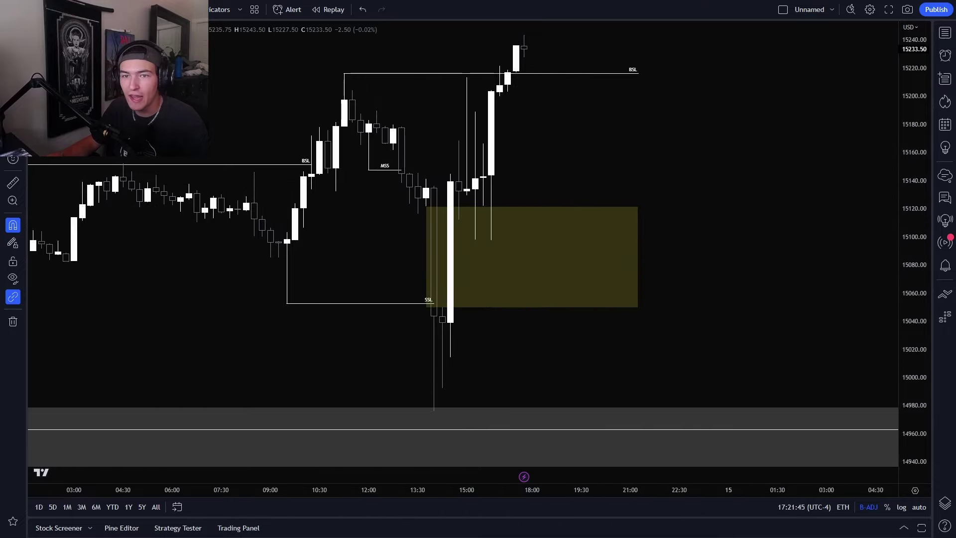
pyautogui.hotkey('alt', 'shift', 'r')
pyautogui.moveTo(442, 307); pyautogui.dragTo(662, 220)
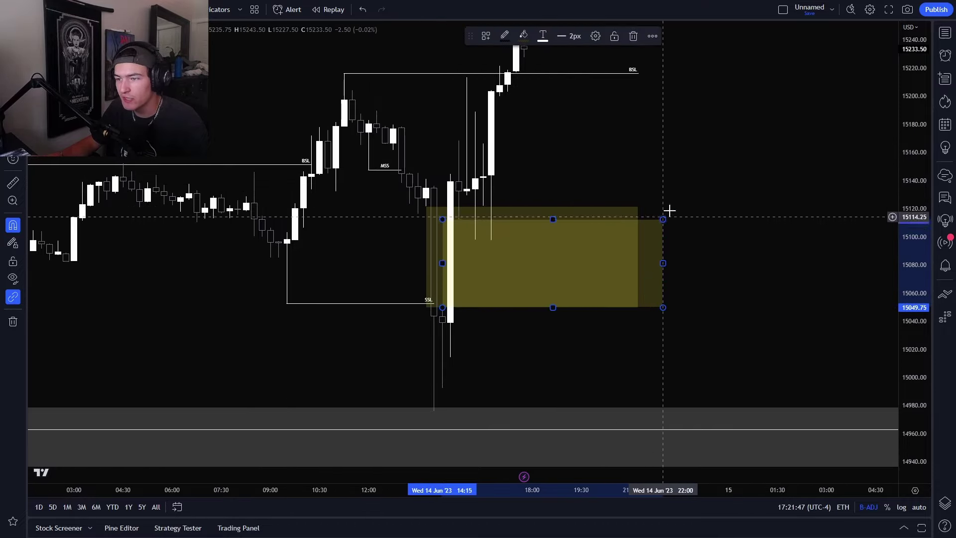
pyautogui.moveTo(624, 127); pyautogui.dragTo(646, 137)
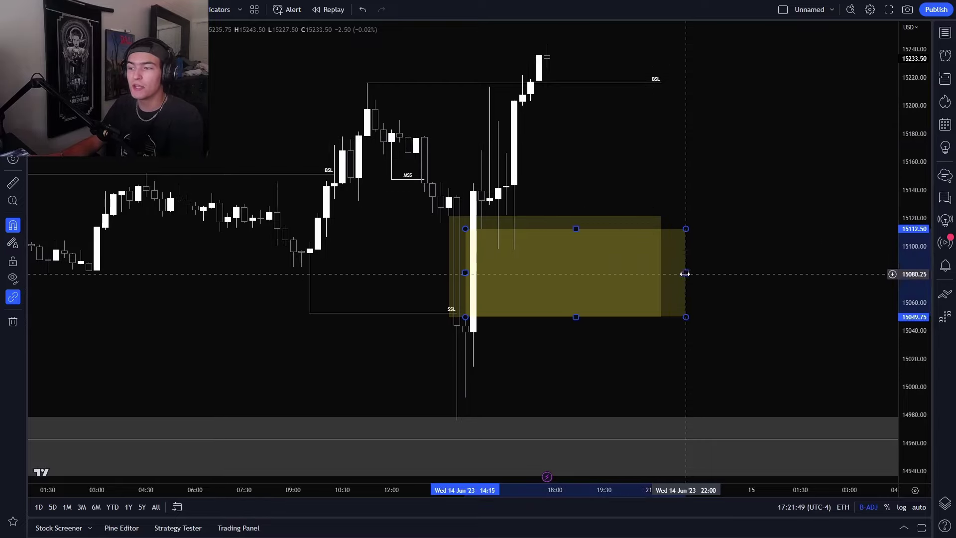
pyautogui.moveTo(686, 273); pyautogui.dragTo(661, 273)
pyautogui.moveTo(711, 195); pyautogui.dragTo(717, 201)
pyautogui.moveTo(661, 162); pyautogui.dragTo(706, 216)
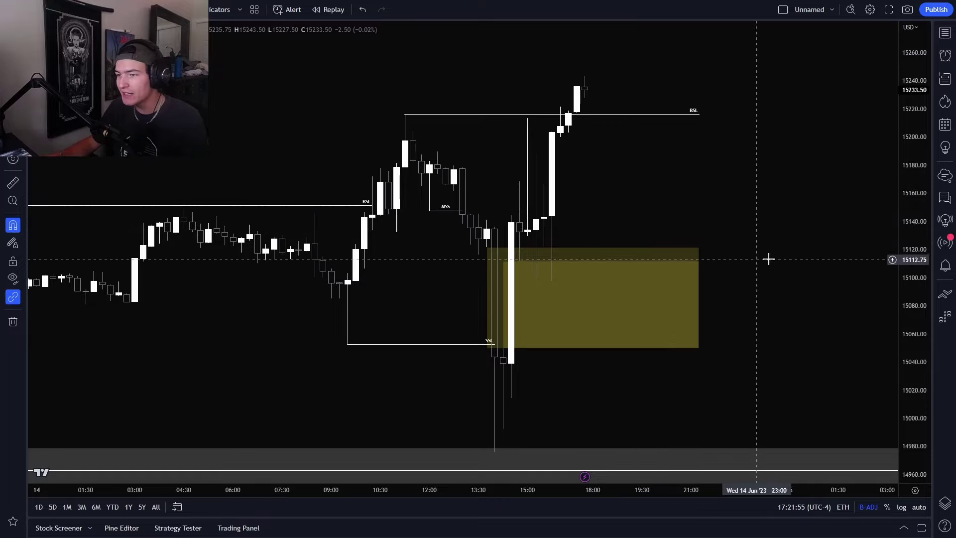
# - Set the chart to the 1-minute interval with the 14:00 to 18:00 price action in view
pyautogui.moveTo(914, 257); pyautogui.dragTo(913, 265)
pyautogui.moveTo(790, 212); pyautogui.dragTo(787, 211)
pyautogui.write('1')
pyautogui.press('Return')
pyautogui.scroll(-7, 768, 214)
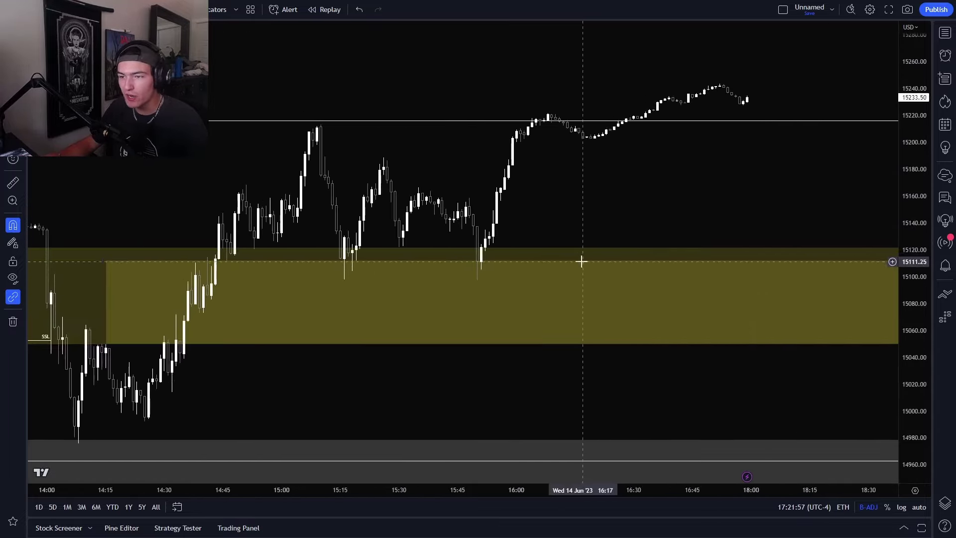
# - Delete both overlapping yellow gap rectangles
pyautogui.click(616, 252)
pyautogui.press('Delete')
pyautogui.click(512, 259)
pyautogui.press('Delete')
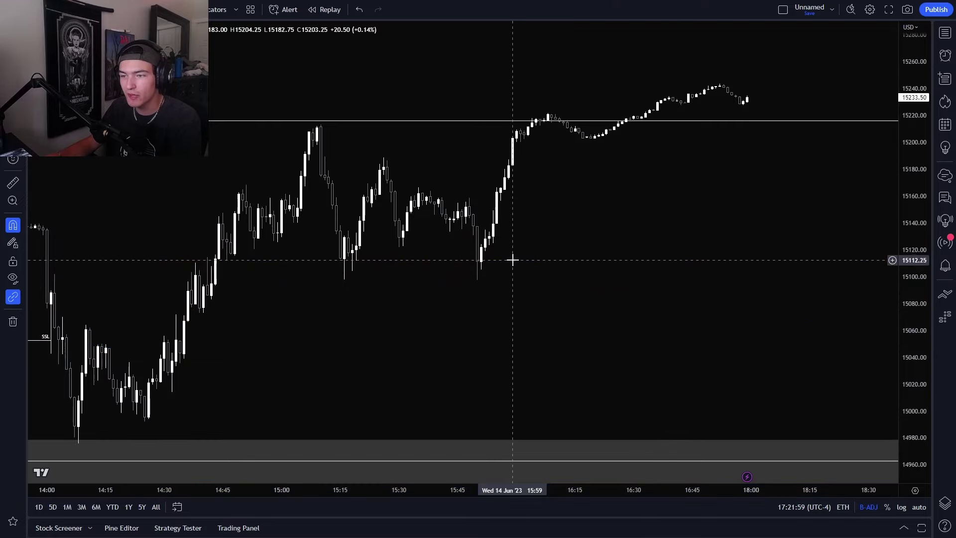
# - Draw a yellow rectangle over the 14:00 drop's 1-minute gap, about 15089 to 15130.75, from 13:59 to about 16:29
pyautogui.moveTo(512, 258); pyautogui.dragTo(666, 273)
pyautogui.moveTo(384, 309)
pyautogui.mouseDown()
pyautogui.moveTo(345, 209)
pyautogui.moveTo(365, 217)
pyautogui.mouseUp()
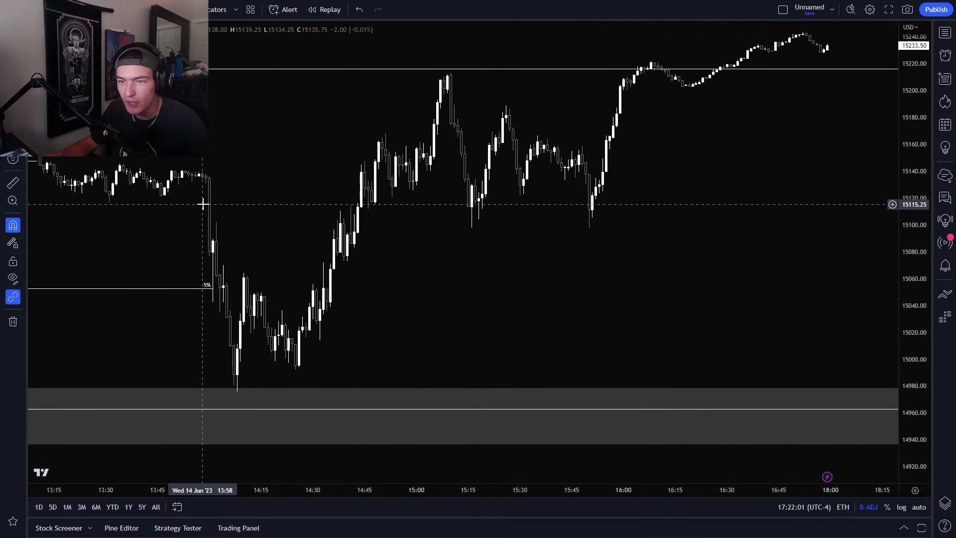
pyautogui.click(13, 52)
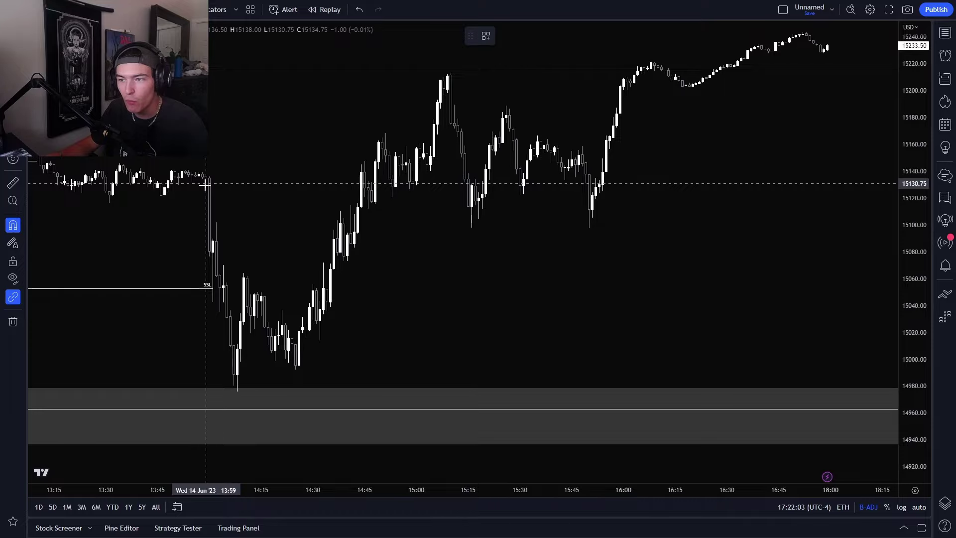
pyautogui.moveTo(205, 185); pyautogui.dragTo(723, 240)
# - Examine how price reacts to the yellow gap zone on the 1-minute chart between 14:00 and 16:00
pyautogui.scroll(-2, 688, 279)
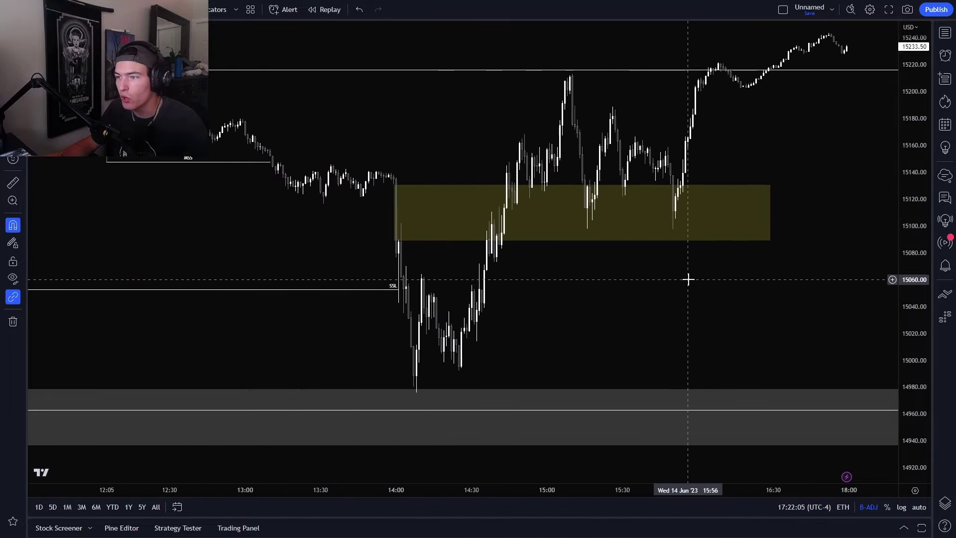
pyautogui.scroll(2, 578, 264)
pyautogui.click(418, 273)
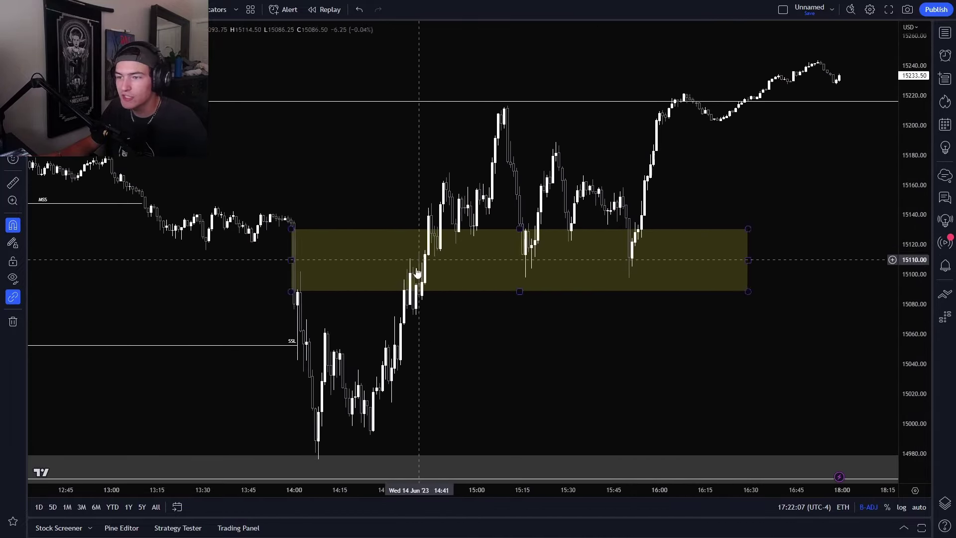
pyautogui.scroll(1, 230, 261)
pyautogui.moveTo(217, 262); pyautogui.dragTo(383, 299)
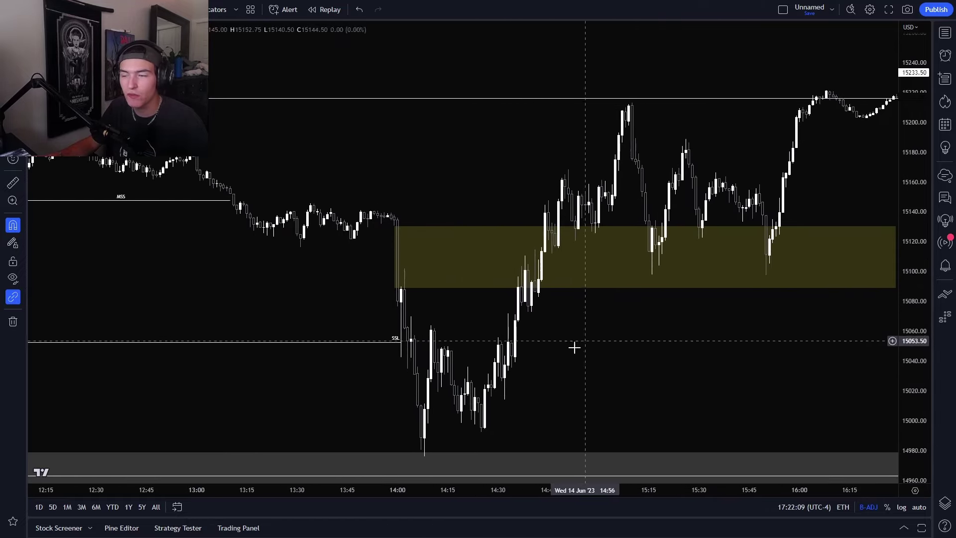
pyautogui.scroll(-1, 572, 318)
pyautogui.moveTo(637, 381); pyautogui.dragTo(612, 383)
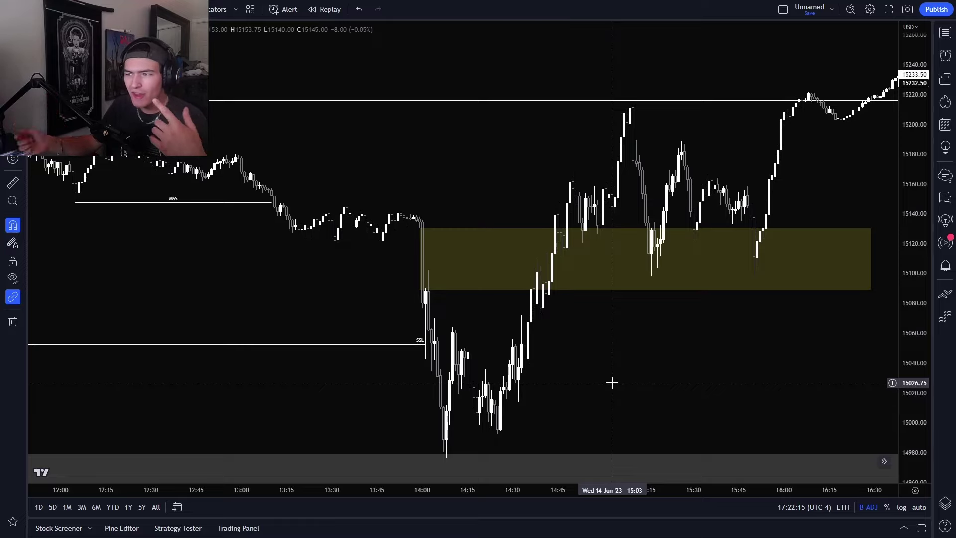
pyautogui.scroll(-3, 703, 344)
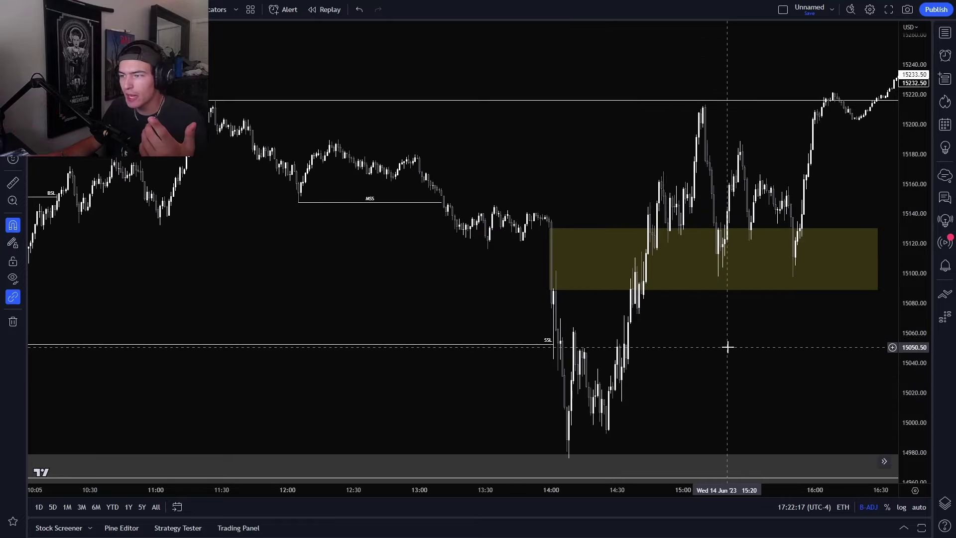
pyautogui.scroll(-2, 737, 343)
pyautogui.moveTo(746, 342); pyautogui.dragTo(699, 328)
# - Set the chart to the 15-minute interval and examine the yellow zone against the BSL and SSL lines and the grey zone
pyautogui.write('15')
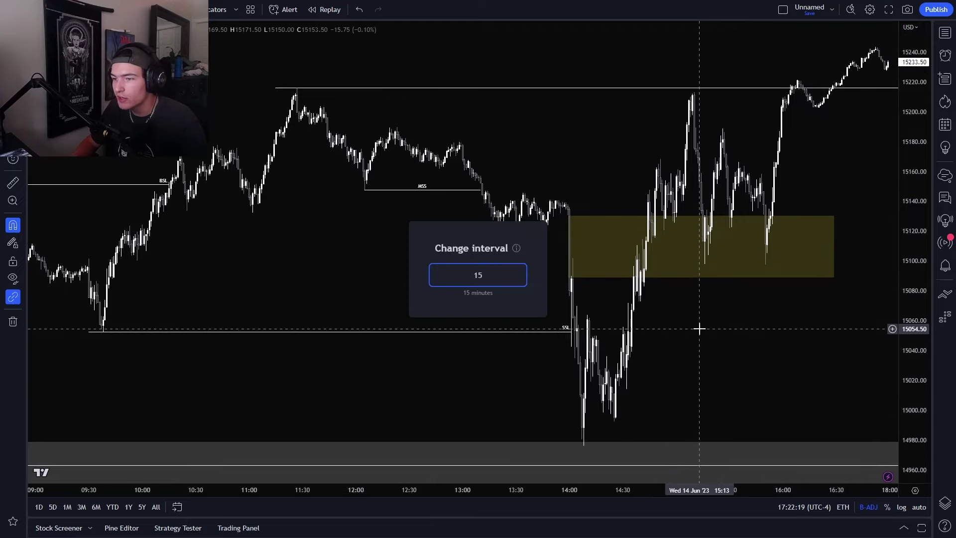
pyautogui.press('Return')
pyautogui.scroll(9, 687, 349)
pyautogui.moveTo(581, 350); pyautogui.dragTo(433, 244)
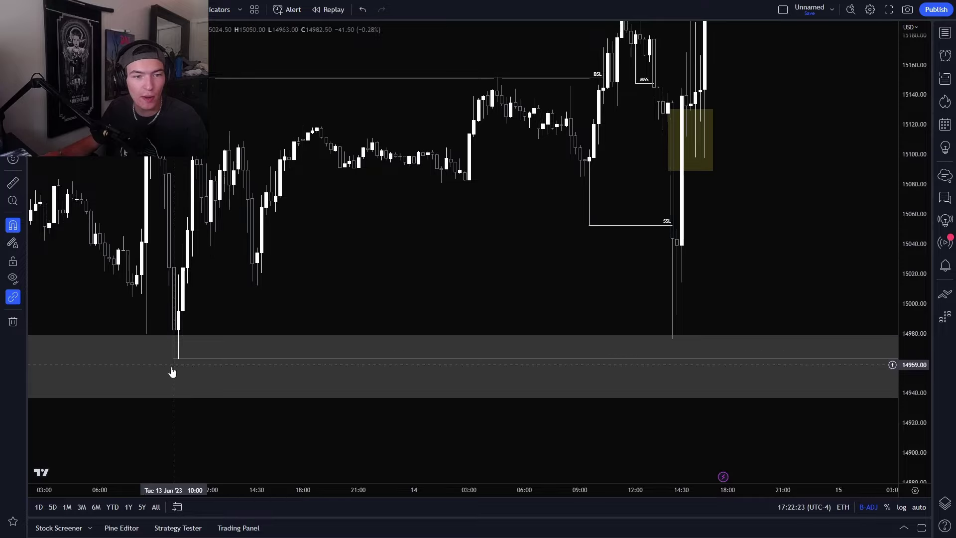
pyautogui.moveTo(316, 265); pyautogui.dragTo(317, 295)
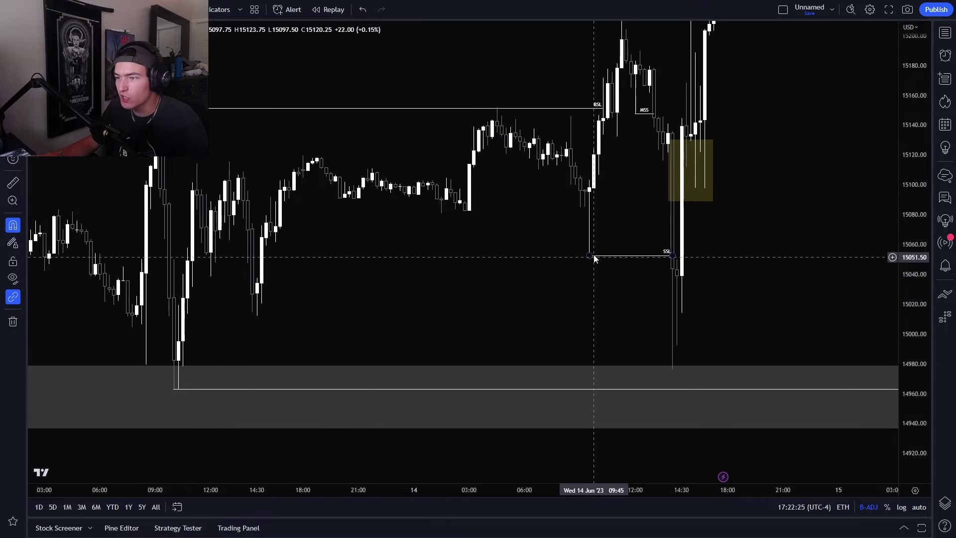
pyautogui.scroll(-2, 582, 312)
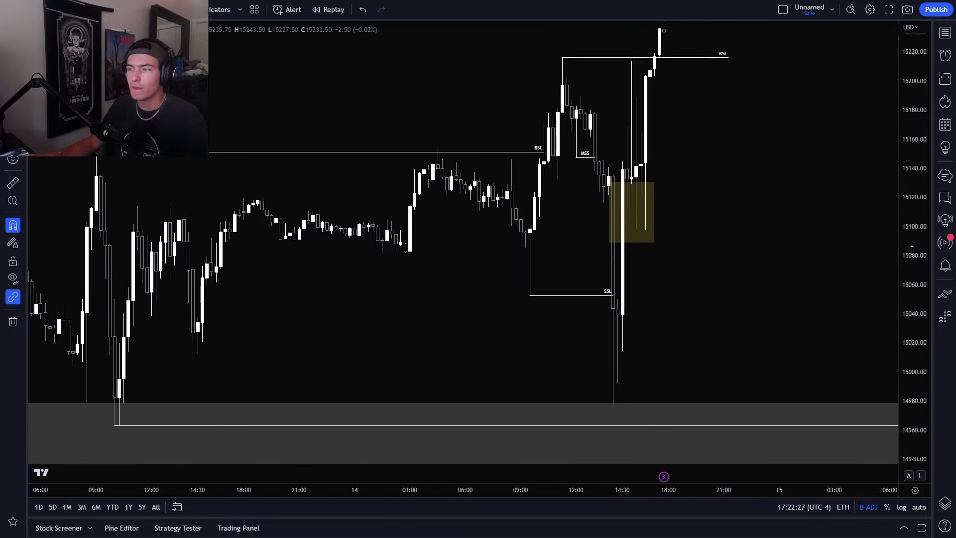
pyautogui.moveTo(734, 281); pyautogui.dragTo(657, 276)
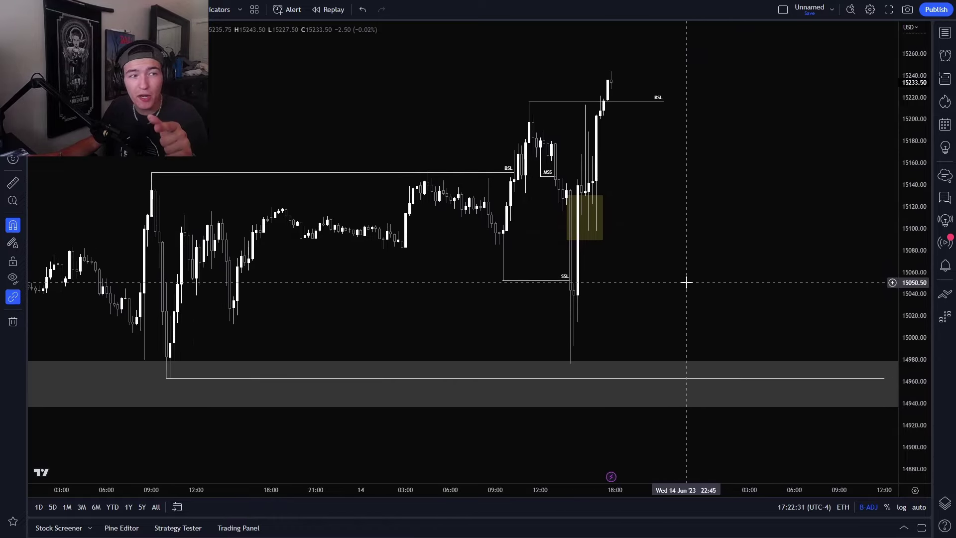
pyautogui.moveTo(672, 333); pyautogui.dragTo(664, 336)
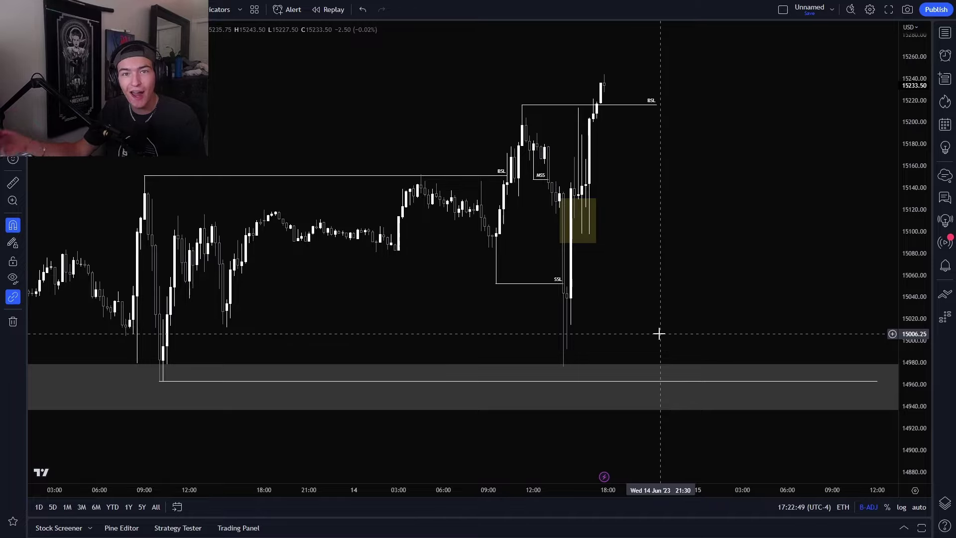
# - Set the chart to the 1-minute interval and start a bar replay from about 14:35, below the yellow gap zone
pyautogui.press('1')
pyautogui.press('Return')
pyautogui.moveTo(543, 298); pyautogui.dragTo(802, 309)
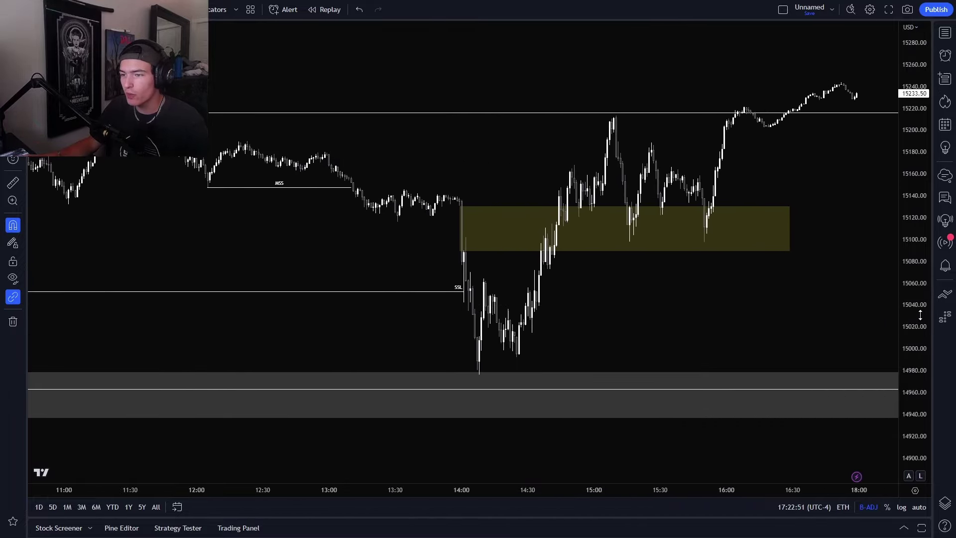
pyautogui.moveTo(920, 314); pyautogui.dragTo(920, 204)
pyautogui.scroll(4, 720, 286)
pyautogui.moveTo(486, 290); pyautogui.dragTo(625, 264)
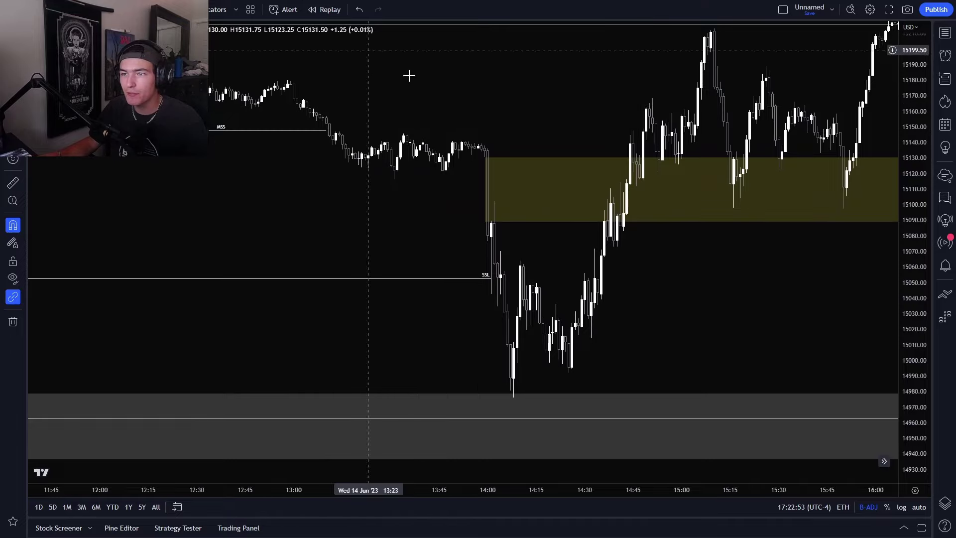
pyautogui.click(325, 9)
pyautogui.click(603, 259)
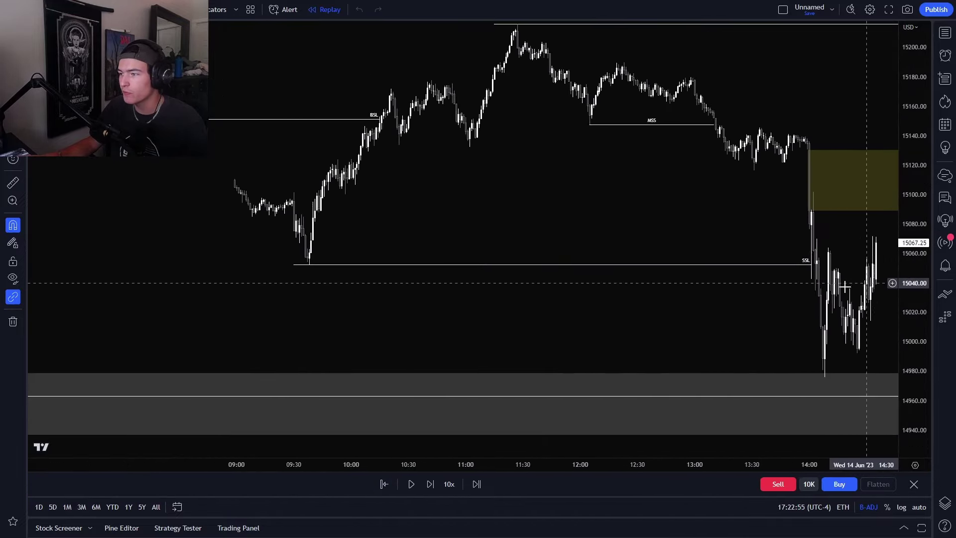
# - Play the bar replay until price trades inside the yellow gap zone, at about 14:42
pyautogui.hscroll(5, 661, 335)
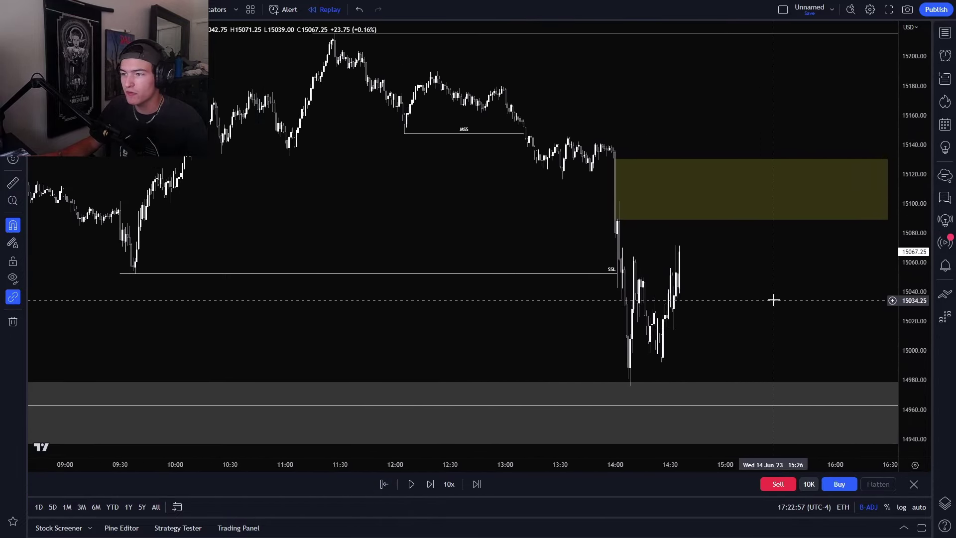
pyautogui.scroll(-2, 747, 299)
pyautogui.scroll(-3, 637, 352)
pyautogui.moveTo(637, 353); pyautogui.dragTo(611, 268)
pyautogui.scroll(5, 612, 267)
pyautogui.moveTo(747, 286); pyautogui.dragTo(708, 370)
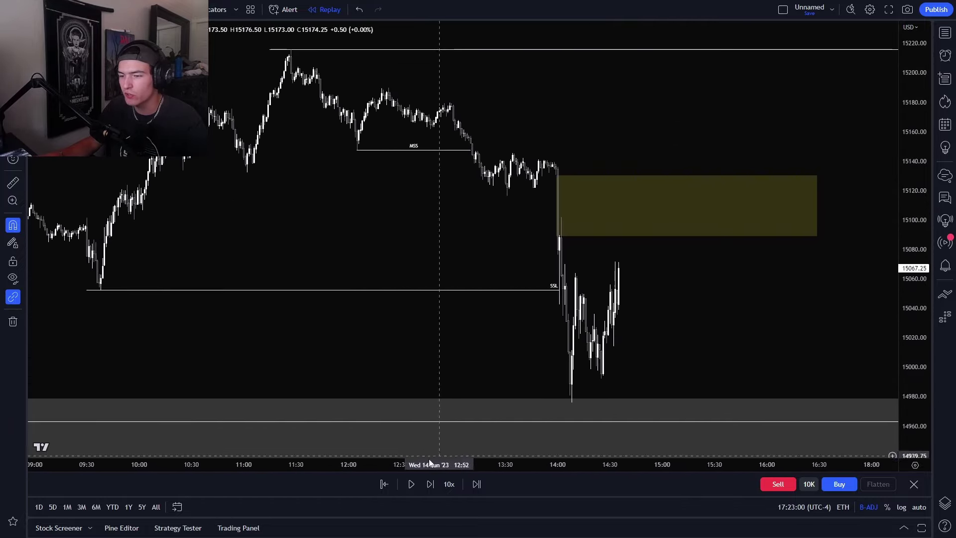
pyautogui.click(412, 487)
pyautogui.scroll(2, 614, 309)
pyautogui.moveTo(646, 281); pyautogui.dragTo(637, 303)
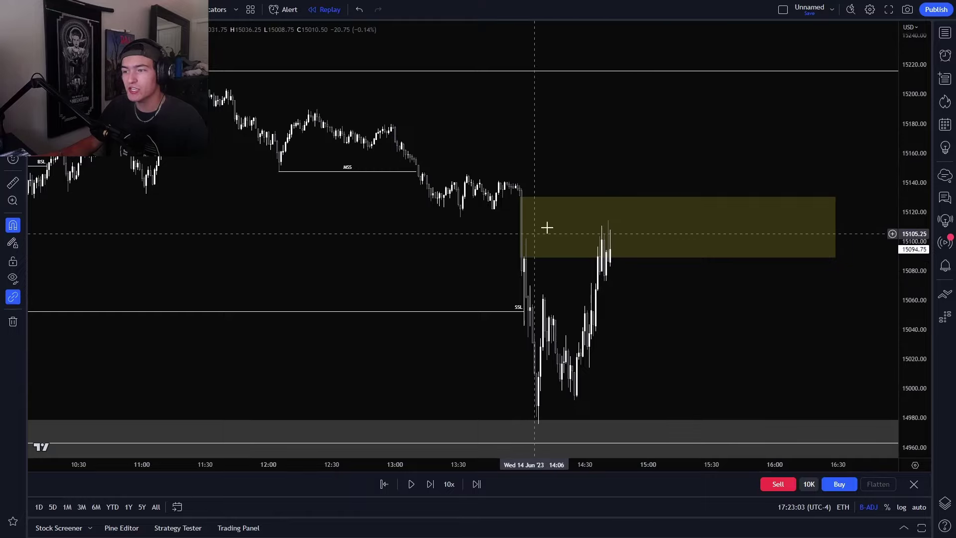
# - Advance the replay in short runs through the yellow gap zone to about 14:52
pyautogui.click(406, 482)
pyautogui.click(410, 483)
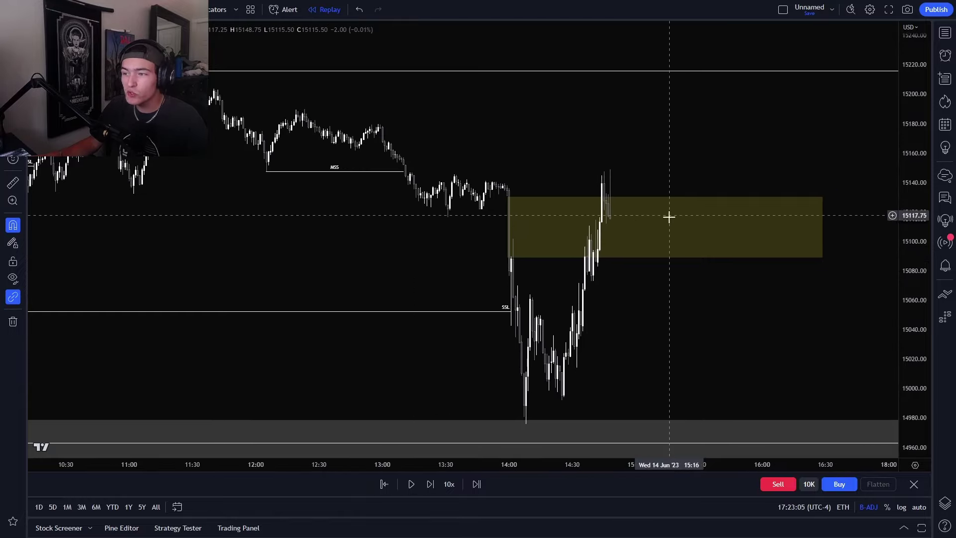
pyautogui.click(412, 487)
pyautogui.moveTo(687, 387); pyautogui.dragTo(668, 446)
pyautogui.scroll(2, 621, 289)
pyautogui.moveTo(681, 201); pyautogui.dragTo(740, 135)
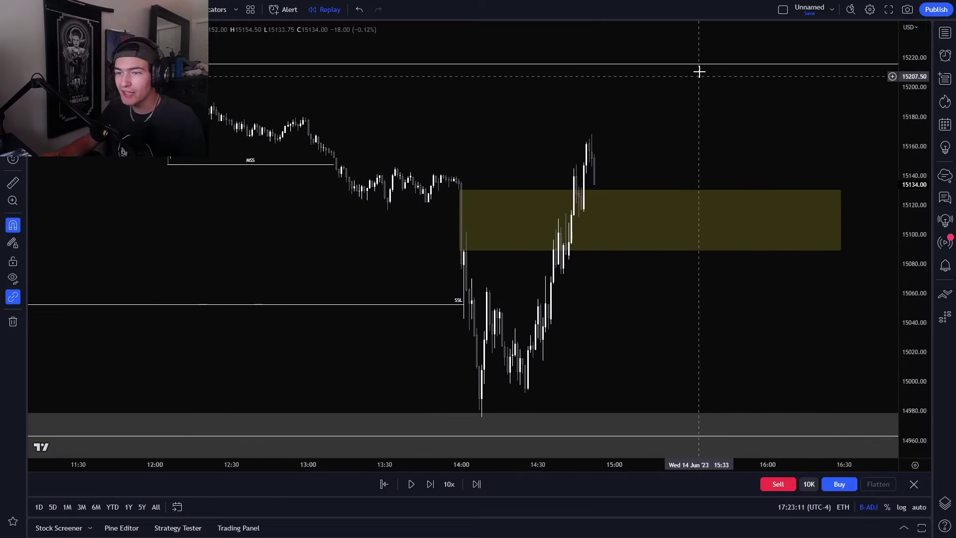
# - Play the bar replay on from about 14:52, following price from the yellow zone to the horizontal line near 15215, until about 15:28
pyautogui.scroll(-4, 670, 181)
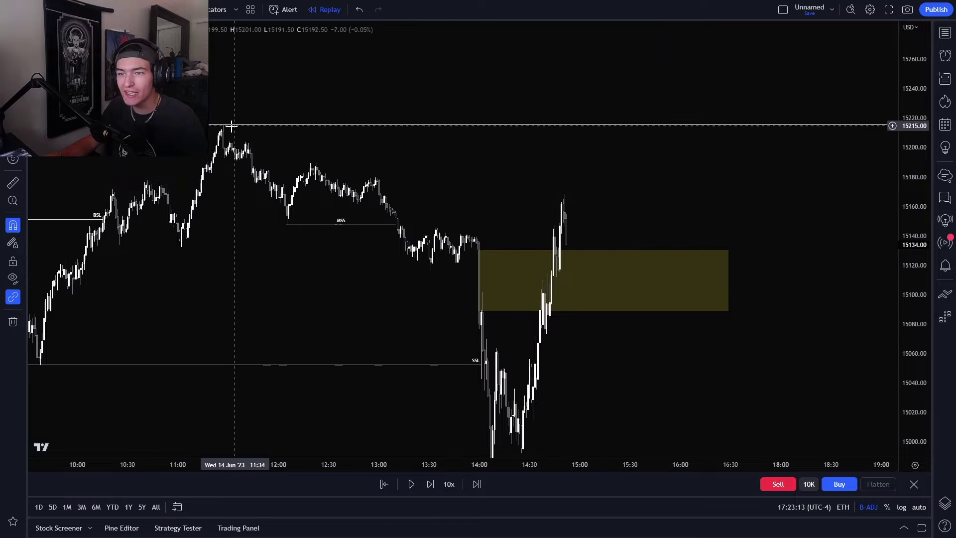
pyautogui.moveTo(206, 124); pyautogui.dragTo(224, 124)
pyautogui.moveTo(633, 193); pyautogui.dragTo(601, 176)
pyautogui.scroll(1, 600, 177)
pyautogui.scroll(1, 600, 176)
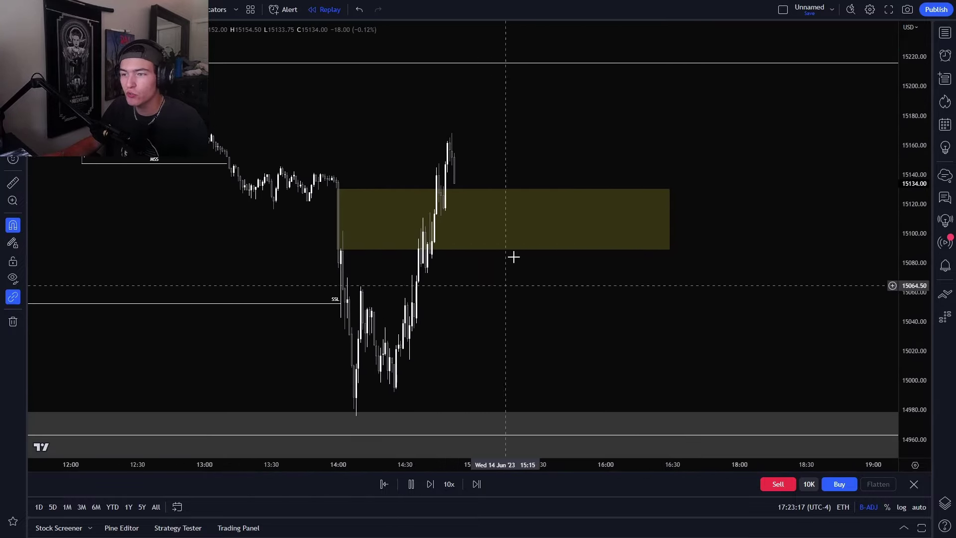
pyautogui.moveTo(562, 270); pyautogui.dragTo(629, 307)
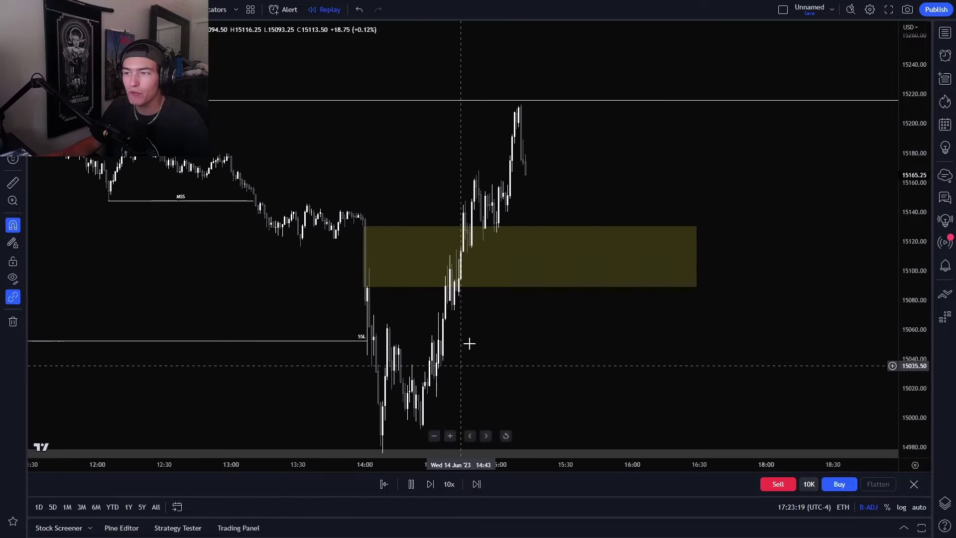
pyautogui.click(411, 484)
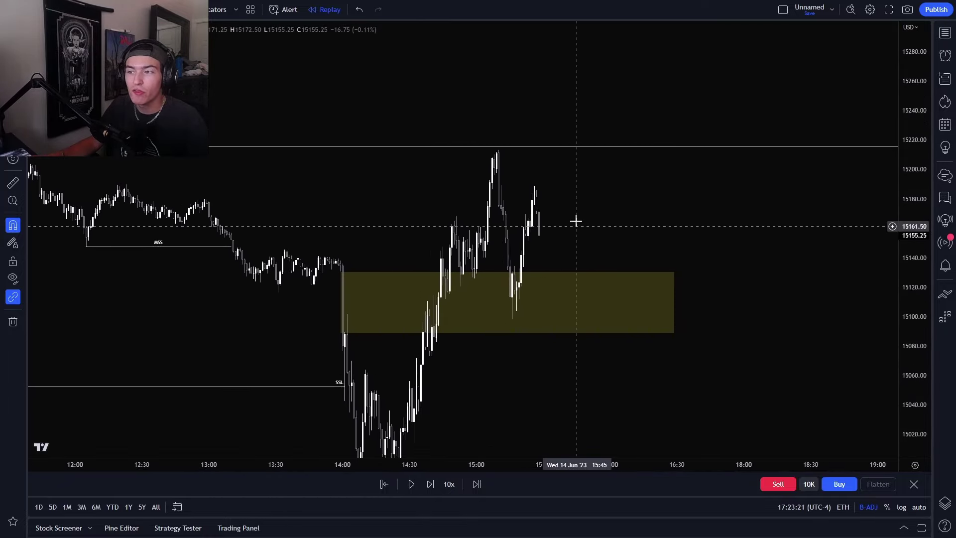
# - Run the replay on to about 16:17 and delete the yellow gap zone
pyautogui.click(407, 484)
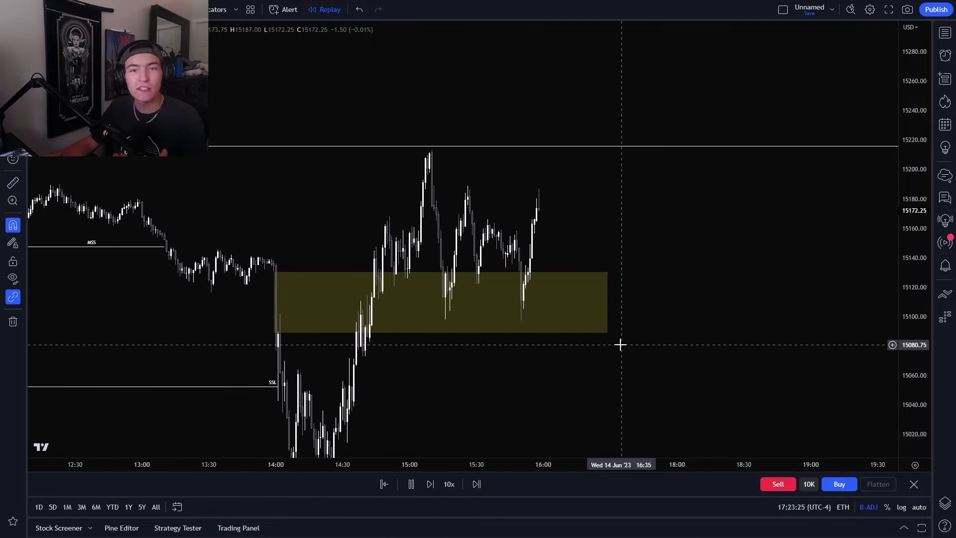
pyautogui.click(410, 484)
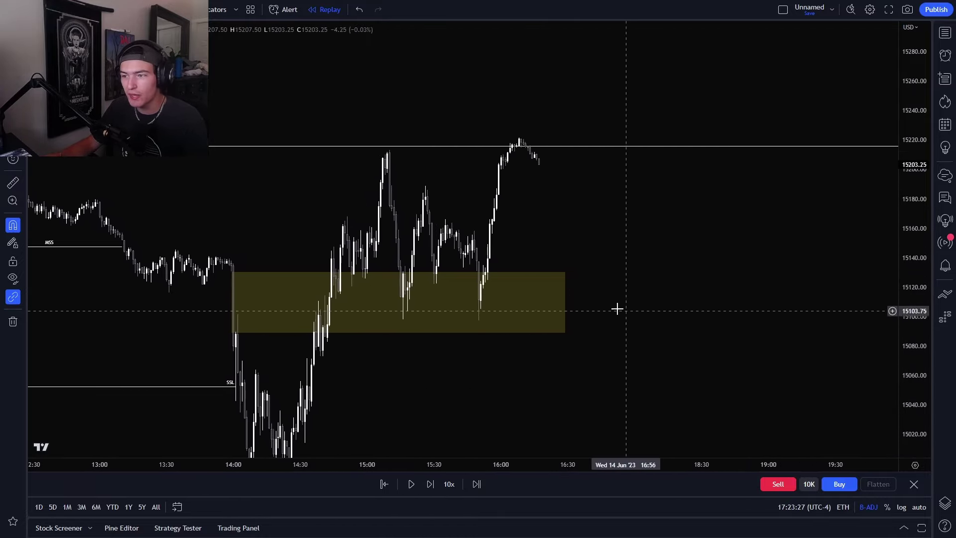
pyautogui.click(565, 293)
pyautogui.press('Delete')
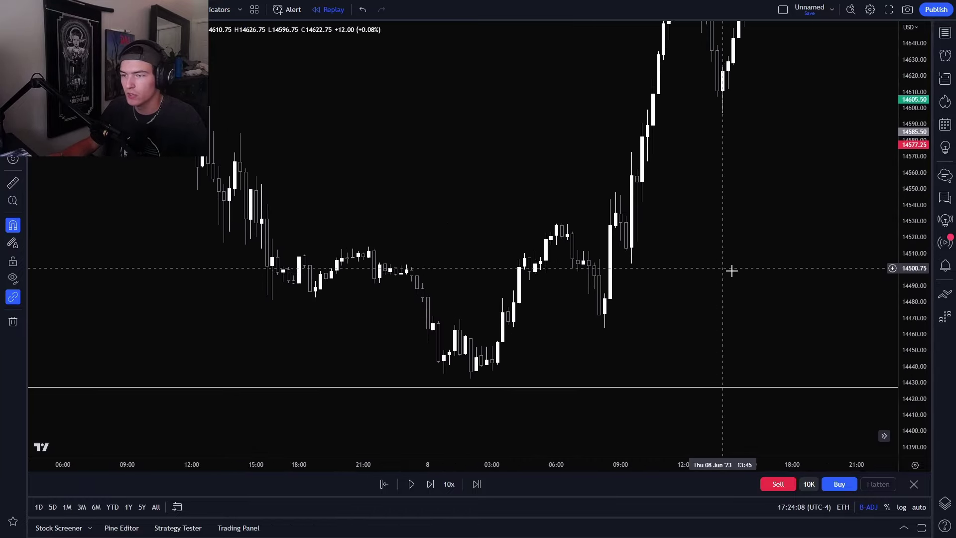
# - Mark the overnight gap with a yellow rectangle from 14480.00 down to 14471.50, starting at 23:45 on 7 June
pyautogui.moveTo(730, 268); pyautogui.dragTo(760, 240)
pyautogui.scroll(1, 742, 244)
pyautogui.moveTo(915, 269); pyautogui.dragTo(914, 159)
pyautogui.scroll(1, 790, 258)
pyautogui.moveTo(781, 276); pyautogui.dragTo(954, 360)
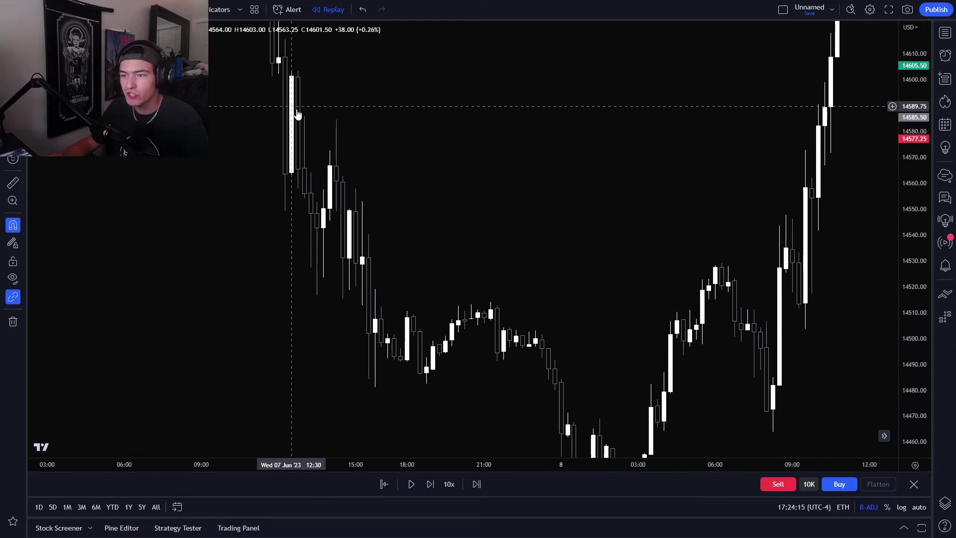
pyautogui.moveTo(464, 348); pyautogui.dragTo(364, 213)
pyautogui.moveTo(453, 287)
pyautogui.mouseDown()
pyautogui.moveTo(431, 283)
pyautogui.moveTo(544, 261)
pyautogui.moveTo(556, 280)
pyautogui.moveTo(570, 272)
pyautogui.mouseUp()
pyautogui.moveTo(538, 275); pyautogui.dragTo(538, 272)
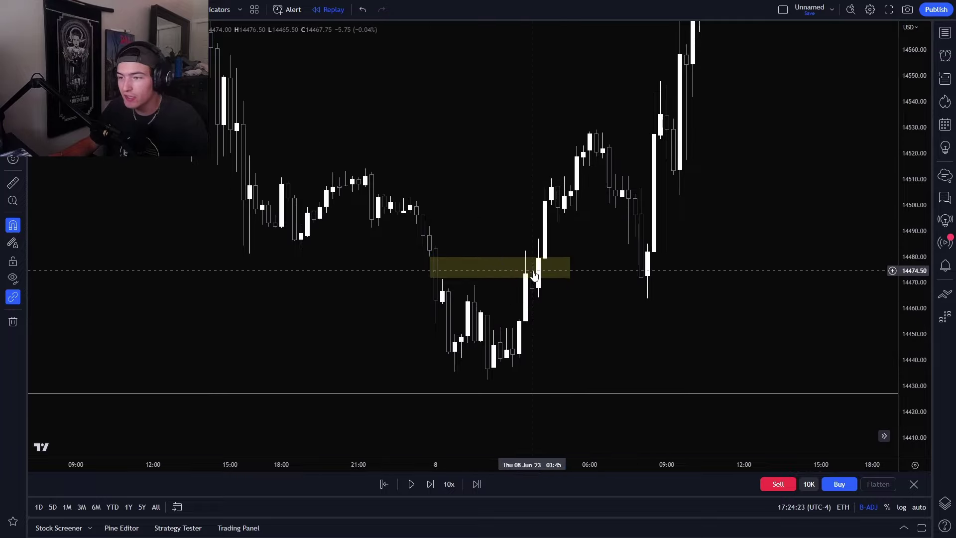
# - Extend the yellow gap zone's end to about 10:00 on 8 June, past the candles that return to it
pyautogui.click(566, 309)
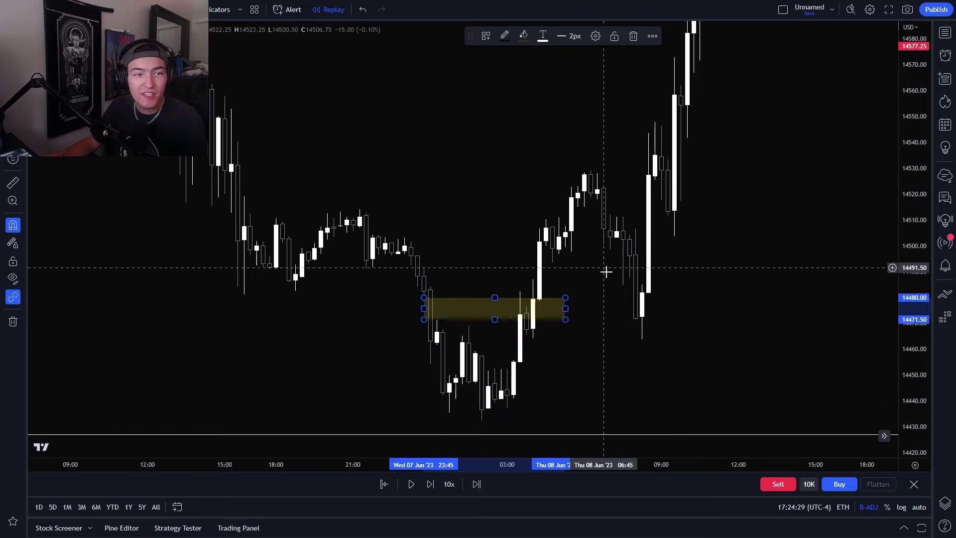
pyautogui.moveTo(566, 309); pyautogui.dragTo(687, 311)
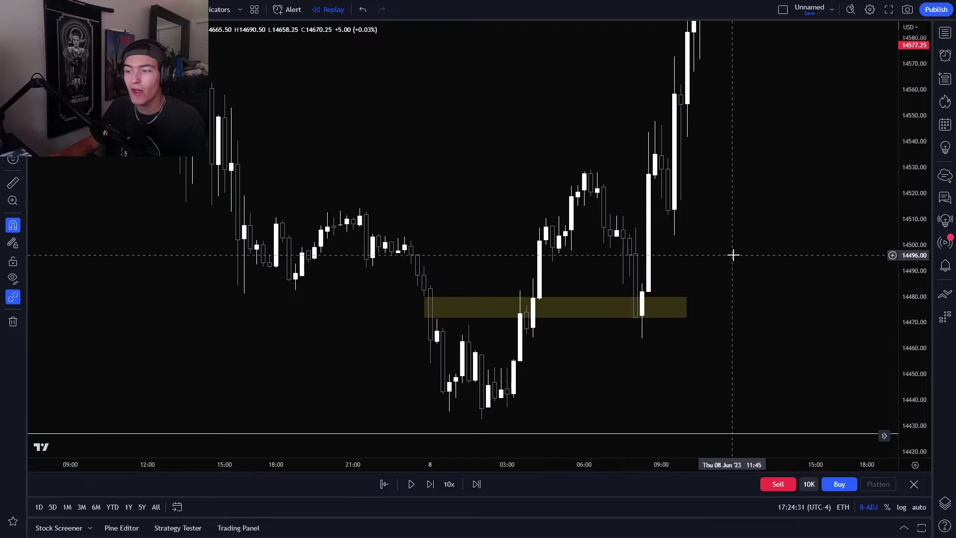
pyautogui.scroll(3, 694, 241)
pyautogui.moveTo(921, 343); pyautogui.dragTo(916, 271)
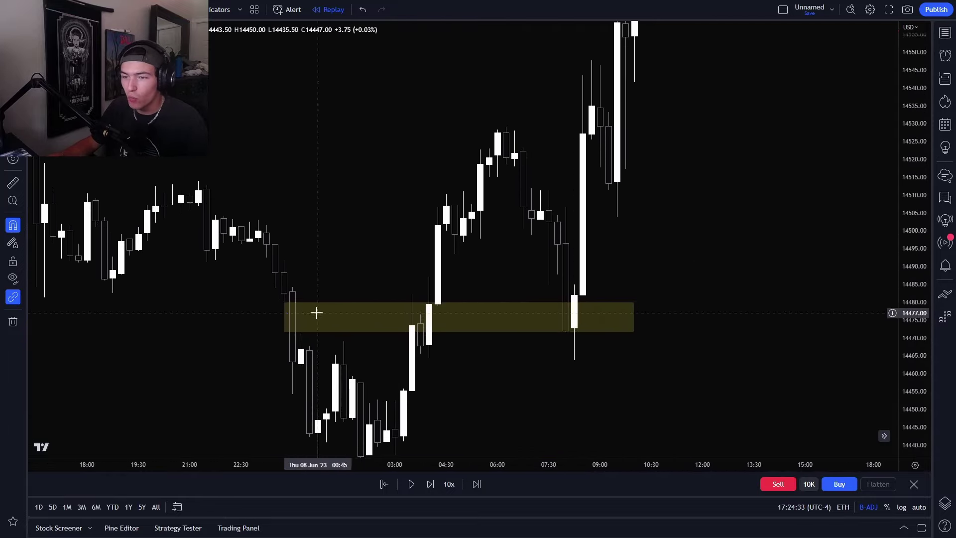
pyautogui.moveTo(445, 318); pyautogui.dragTo(480, 282)
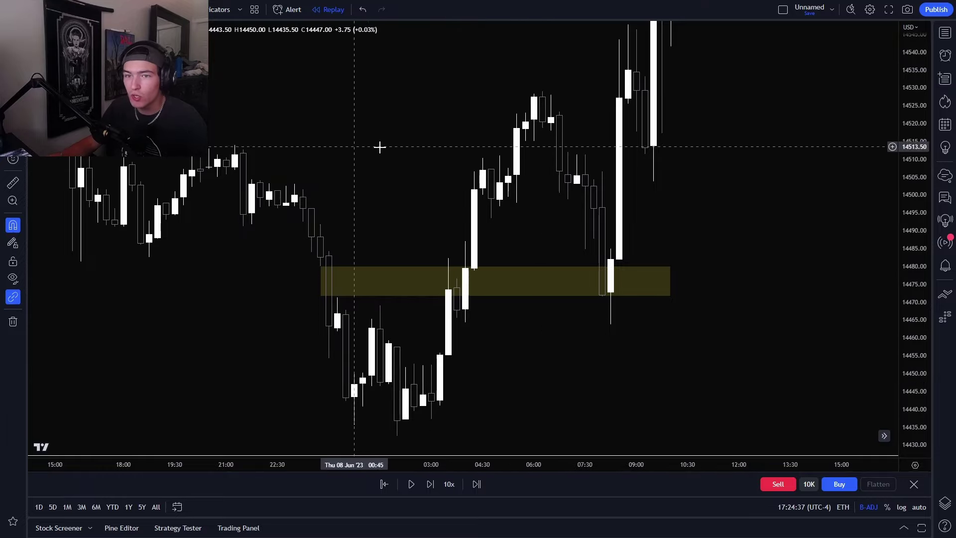
# - Place Fibonacci levels from the 14529.00 swing high down to the swing low at about 14433, and remove them after checking the 0.5 level
pyautogui.moveTo(379, 147); pyautogui.dragTo(346, 113)
pyautogui.click(508, 57)
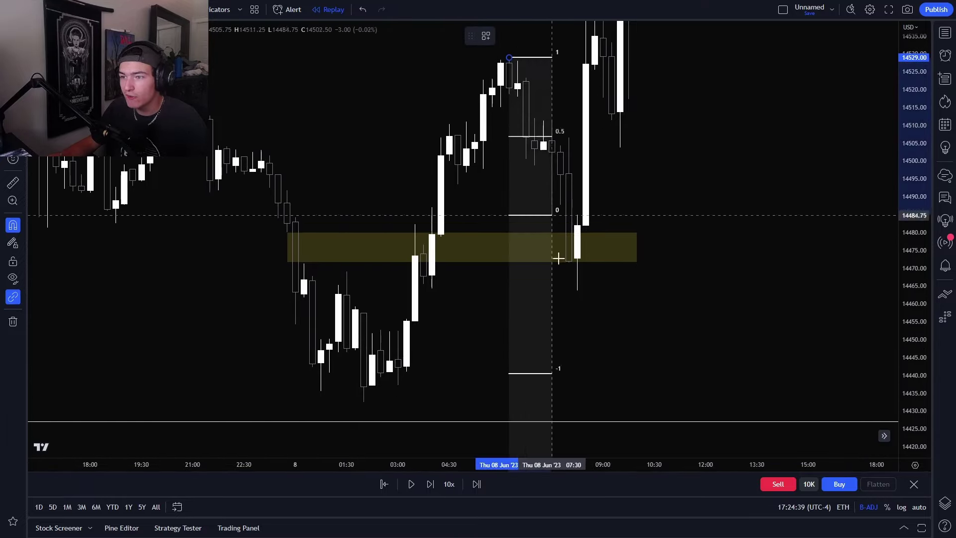
pyautogui.click(705, 402)
pyautogui.moveTo(761, 234); pyautogui.dragTo(765, 285)
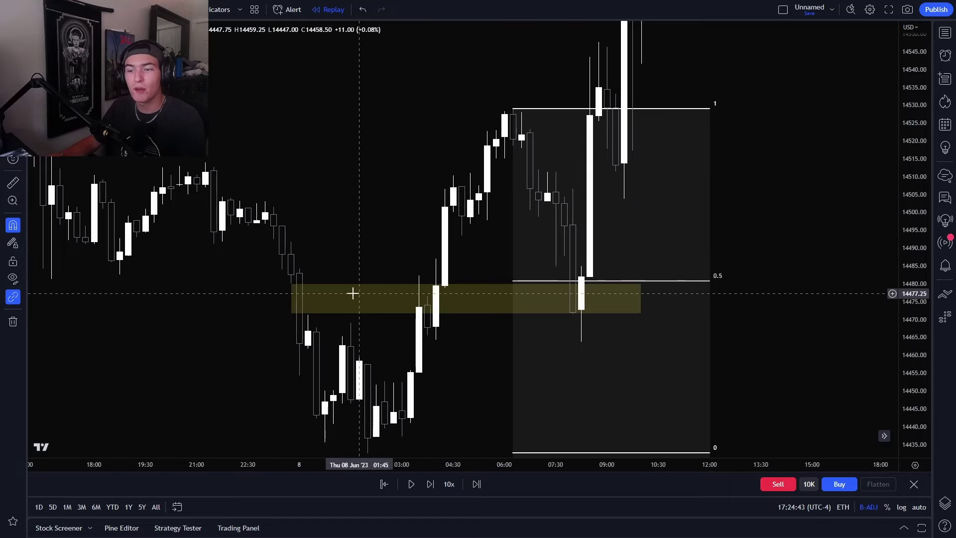
pyautogui.click(709, 281)
pyautogui.press('Delete')
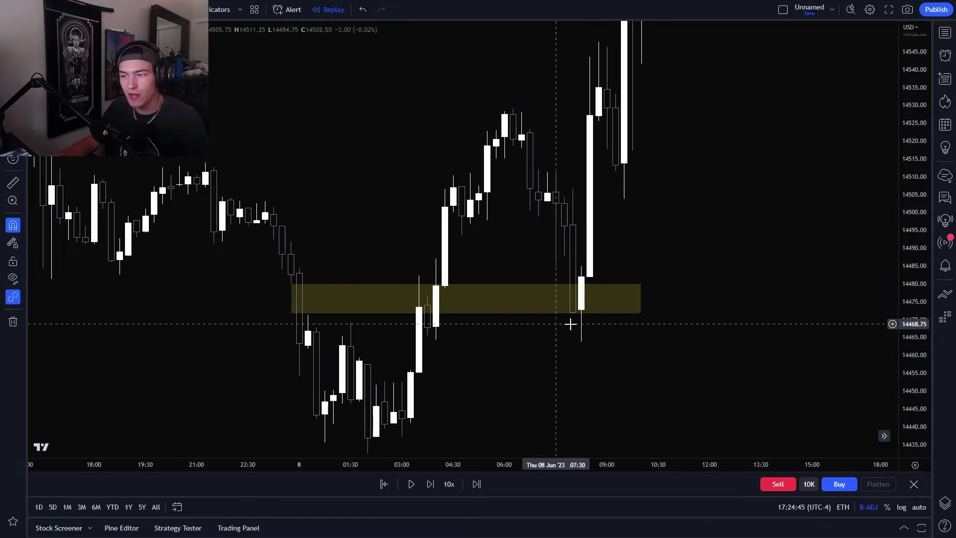
# - Draw a horizontal line from the swing high at about 14529 across the later rally, and delete it
pyautogui.moveTo(567, 366); pyautogui.dragTo(561, 399)
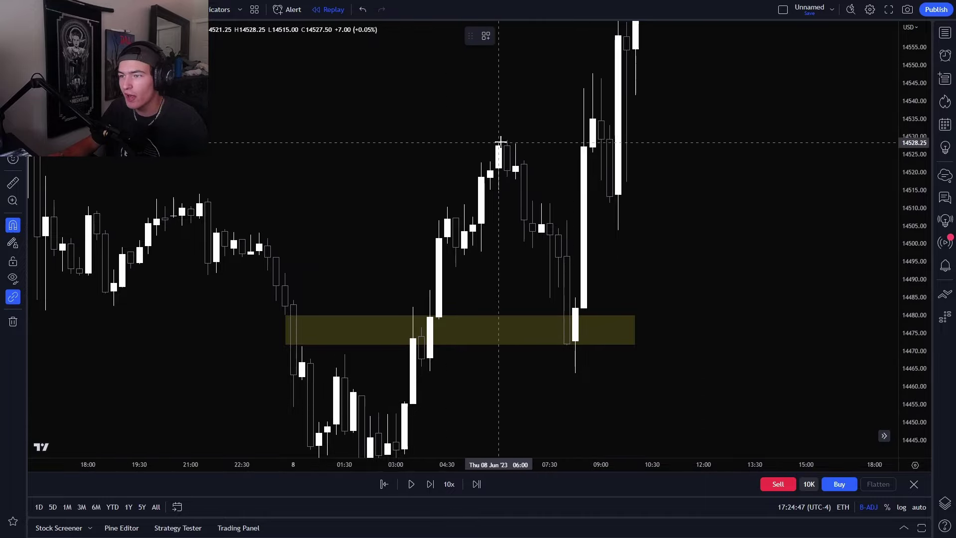
pyautogui.click(506, 142)
pyautogui.keyDown('shift'); pyautogui.click(635, 130); pyautogui.keyUp('shift')
pyautogui.click(686, 229)
pyautogui.scroll(-4, 717, 249)
pyautogui.moveTo(762, 259); pyautogui.dragTo(775, 237)
pyautogui.moveTo(906, 237); pyautogui.dragTo(907, 281)
pyautogui.scroll(2, 807, 234)
pyautogui.moveTo(807, 229); pyautogui.dragTo(735, 270)
pyautogui.click(605, 192)
pyautogui.press('Delete')
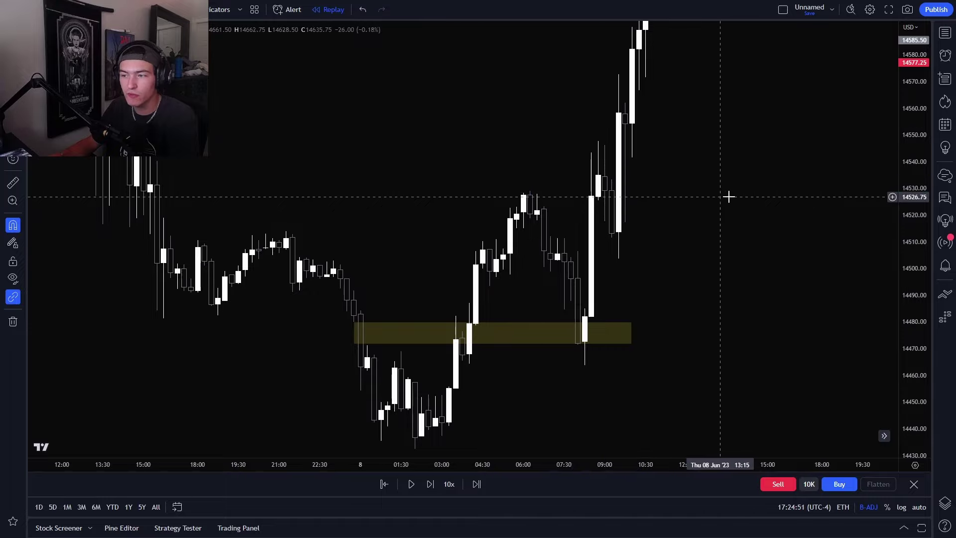
# - Mark the gap below the swing high with a yellow rectangle from 14518.00 to 14512.00, ending at about 09:30 on 8 June
pyautogui.moveTo(717, 221); pyautogui.dragTo(672, 211)
pyautogui.scroll(1, 656, 166)
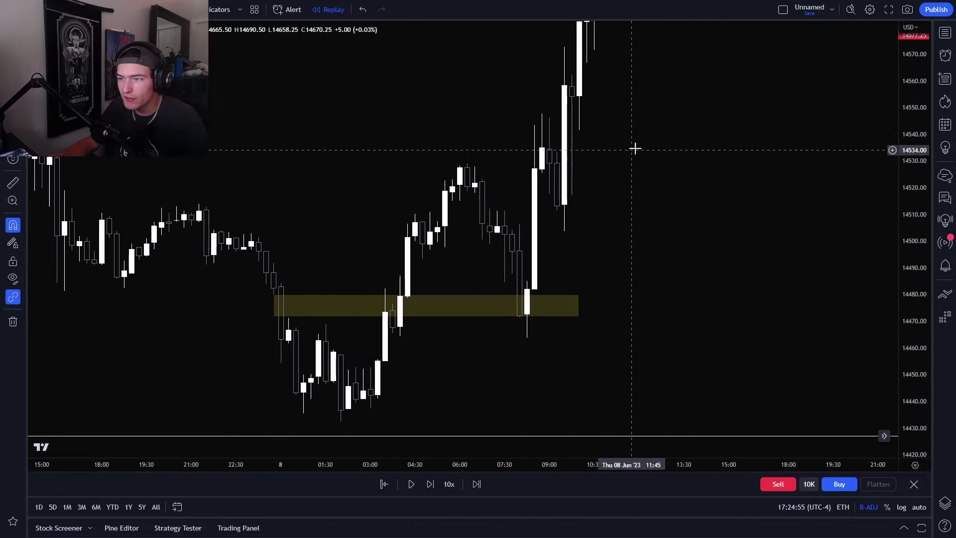
pyautogui.moveTo(635, 148); pyautogui.dragTo(639, 228)
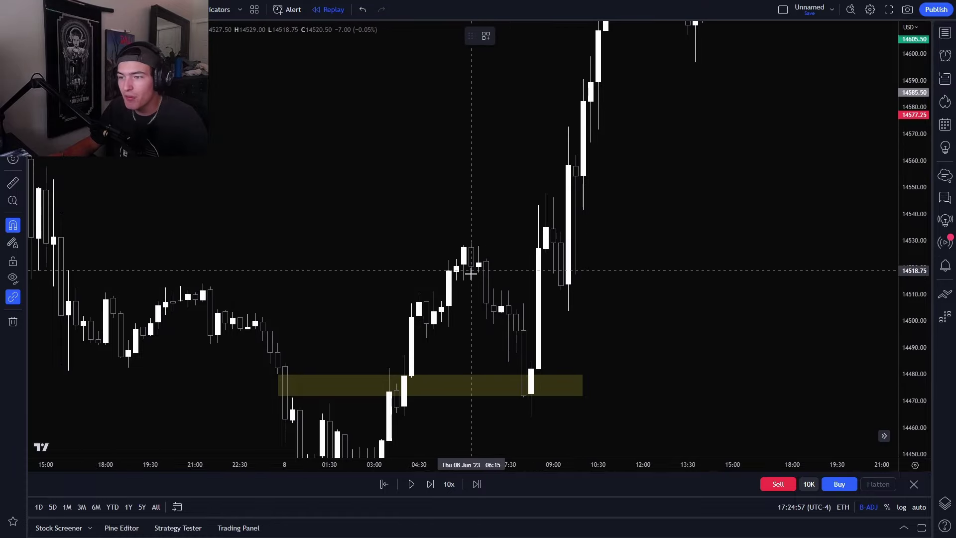
pyautogui.click(494, 286)
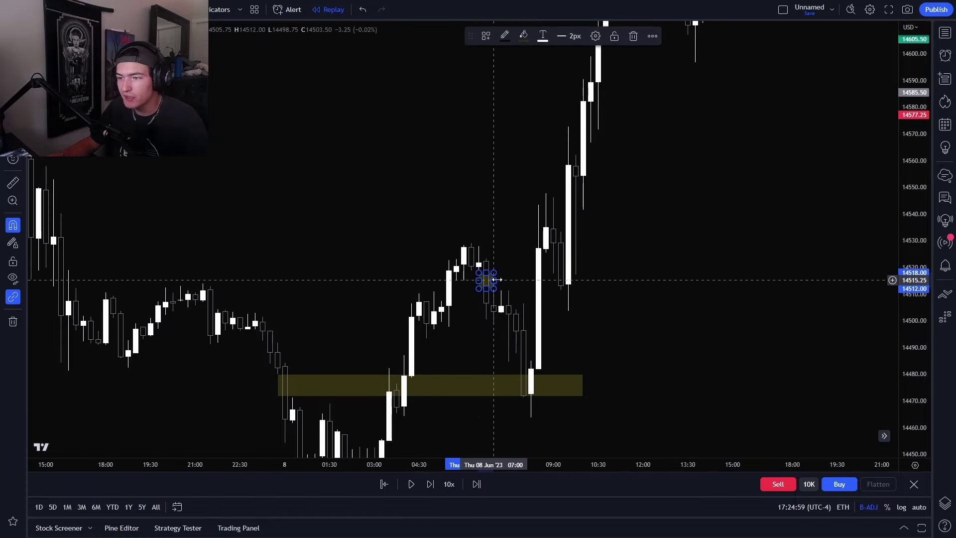
pyautogui.moveTo(494, 279); pyautogui.dragTo(567, 279)
pyautogui.moveTo(676, 298); pyautogui.dragTo(685, 176)
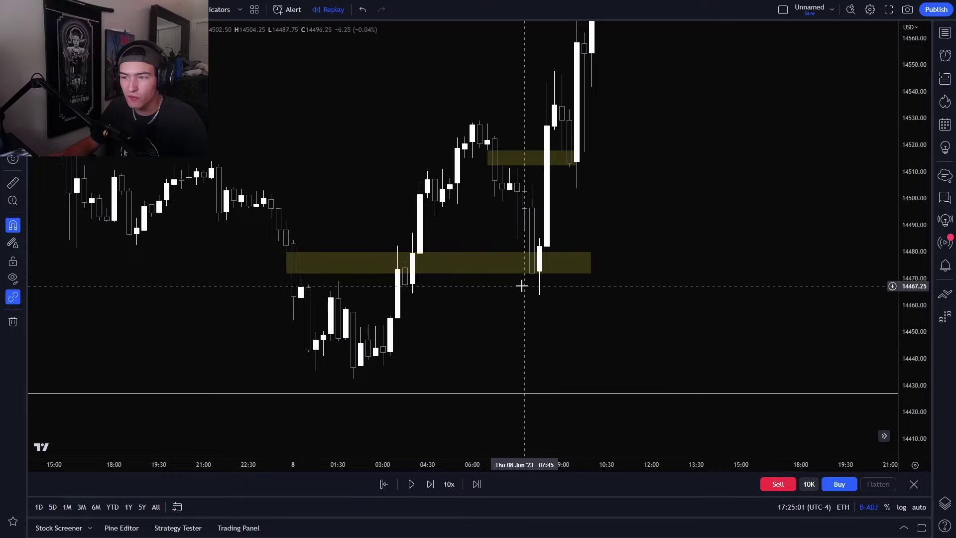
pyautogui.moveTo(656, 172); pyautogui.dragTo(674, 207)
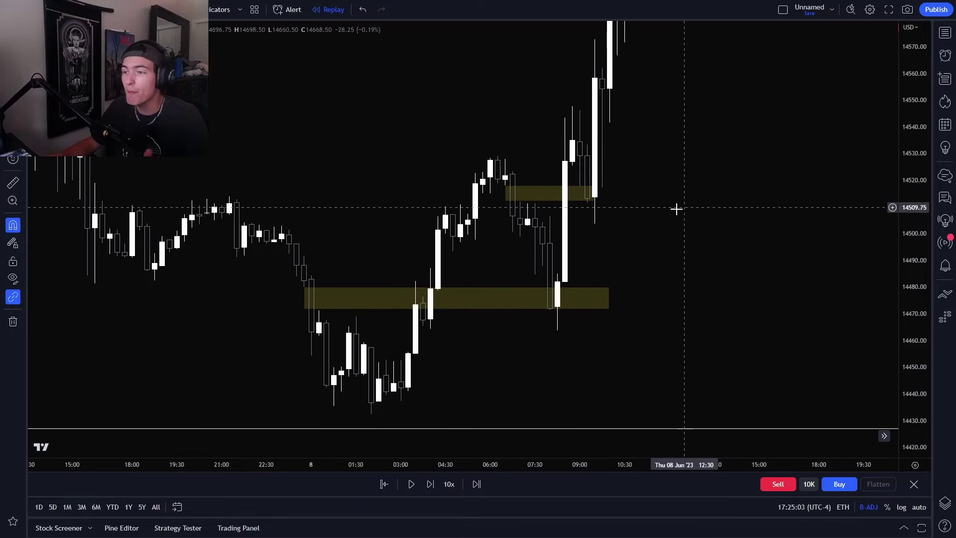
# - Extend the upper yellow gap zone's end to about 11:00 on 8 June
pyautogui.moveTo(506, 201)
pyautogui.mouseDown()
pyautogui.moveTo(518, 202)
pyautogui.moveTo(506, 199)
pyautogui.mouseUp()
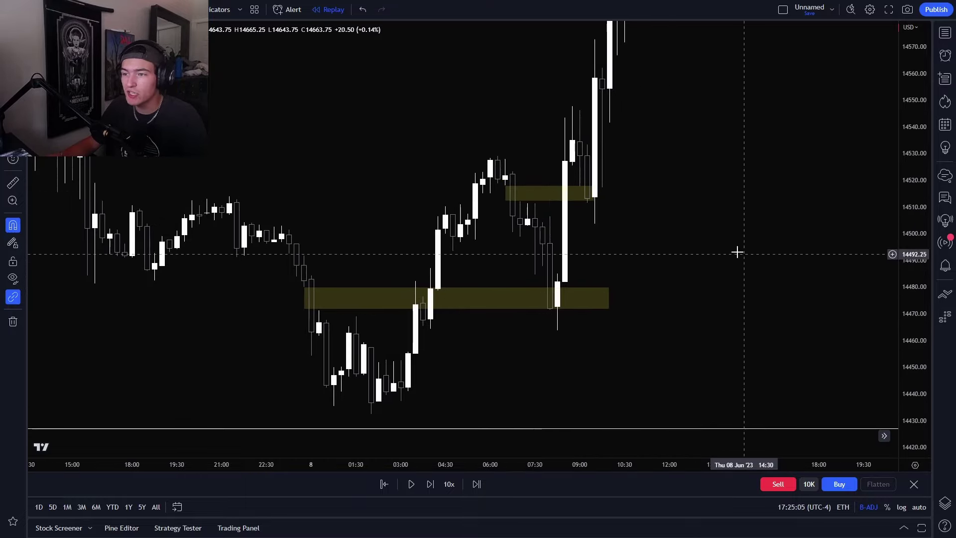
pyautogui.click(572, 287)
pyautogui.moveTo(592, 198); pyautogui.dragTo(603, 198)
pyautogui.moveTo(606, 194); pyautogui.dragTo(648, 194)
# - Examine how the 08:30 and 09:30 candles on 8 June react to the two yellow gap zones
pyautogui.moveTo(636, 306); pyautogui.dragTo(609, 365)
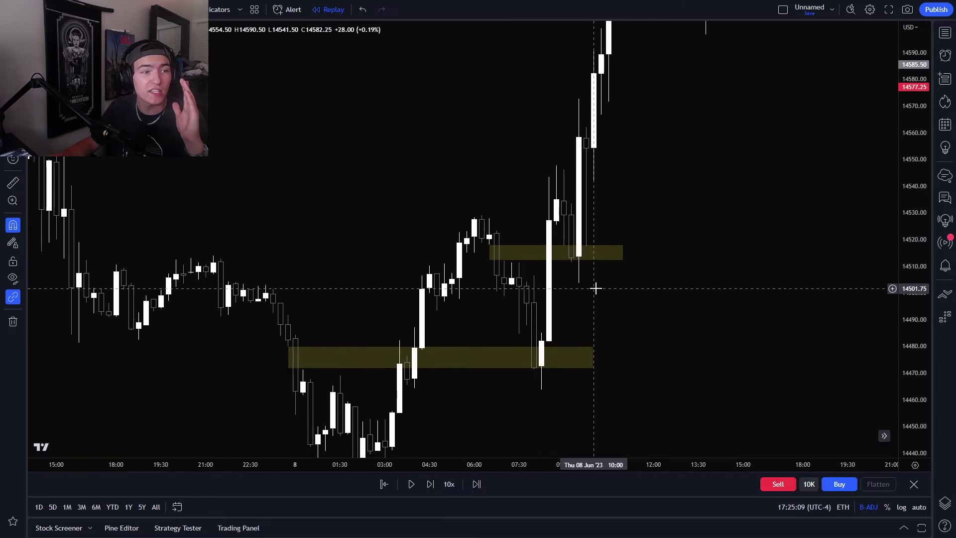
pyautogui.moveTo(621, 299); pyautogui.dragTo(642, 307)
pyautogui.scroll(1, 642, 308)
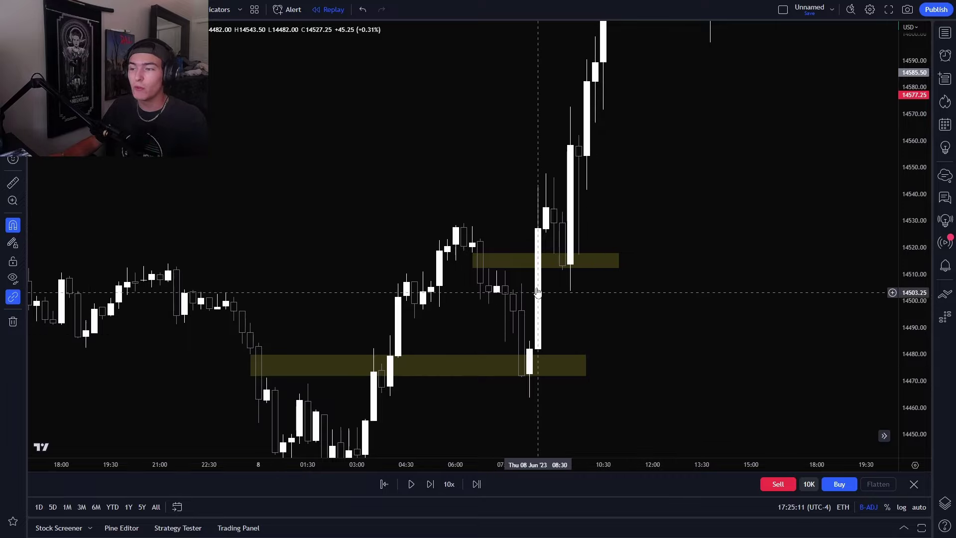
pyautogui.moveTo(660, 315); pyautogui.dragTo(674, 281)
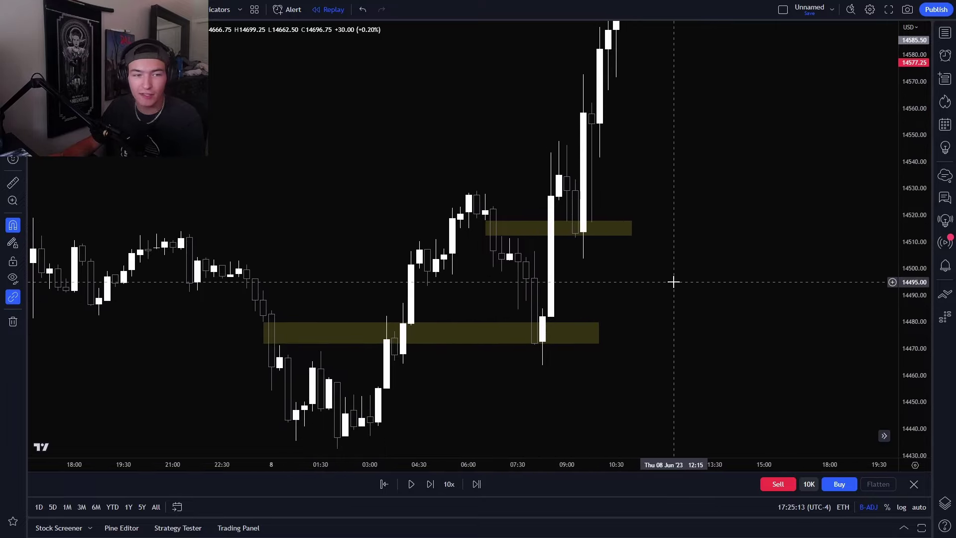
pyautogui.moveTo(588, 288); pyautogui.dragTo(585, 293)
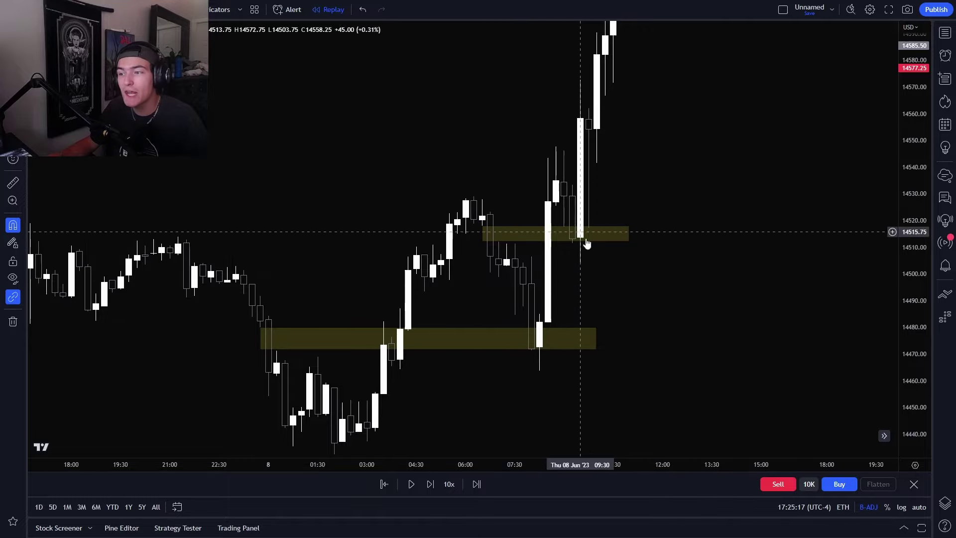
pyautogui.moveTo(552, 209); pyautogui.dragTo(581, 245)
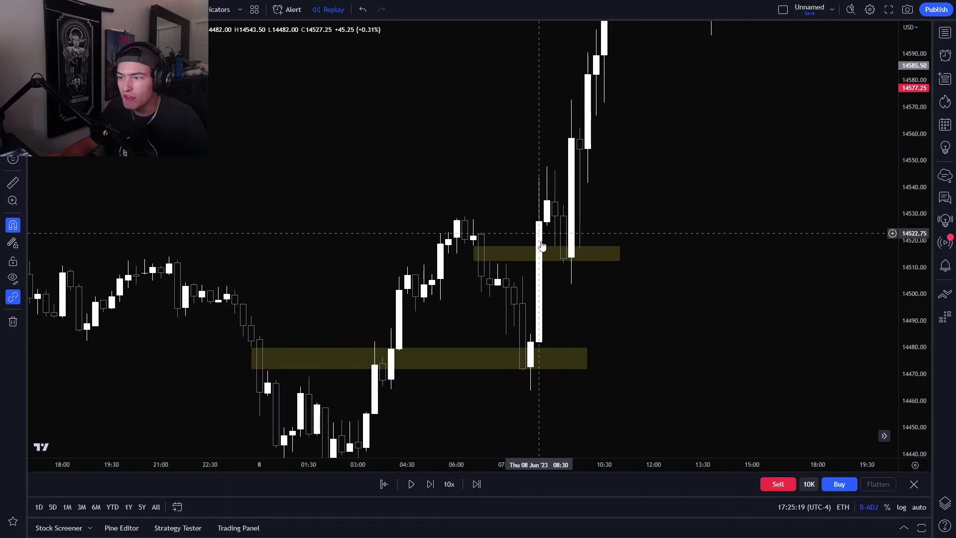
pyautogui.moveTo(552, 281); pyautogui.dragTo(548, 314)
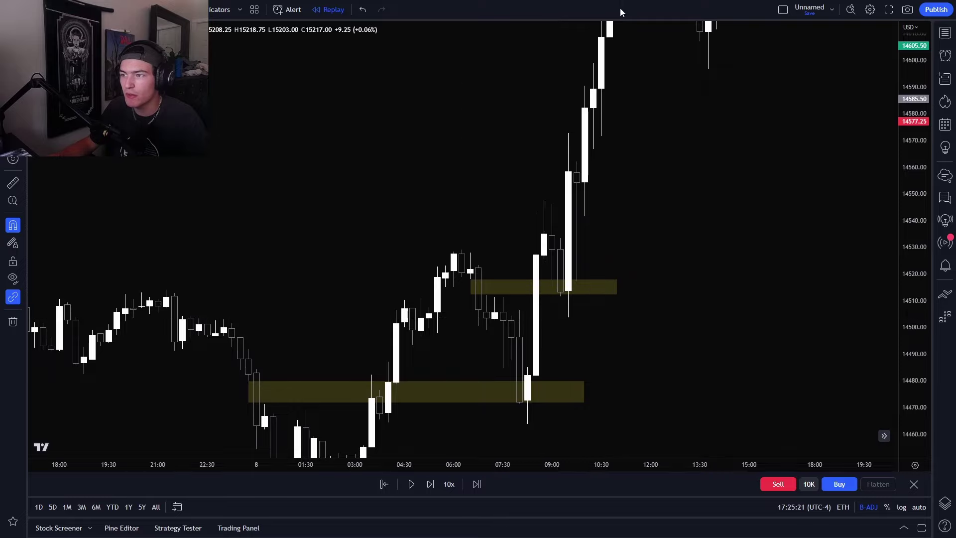
# - Mark the gap at 13:00 on 8 June with a yellow rectangle from about 14651.75 to 14639, ending at about 04:30 on 9 June
pyautogui.moveTo(659, 156); pyautogui.dragTo(567, 327)
pyautogui.scroll(-2, 568, 327)
pyautogui.moveTo(755, 229); pyautogui.dragTo(633, 327)
pyautogui.moveTo(904, 266); pyautogui.dragTo(904, 327)
pyautogui.moveTo(801, 261); pyautogui.dragTo(653, 247)
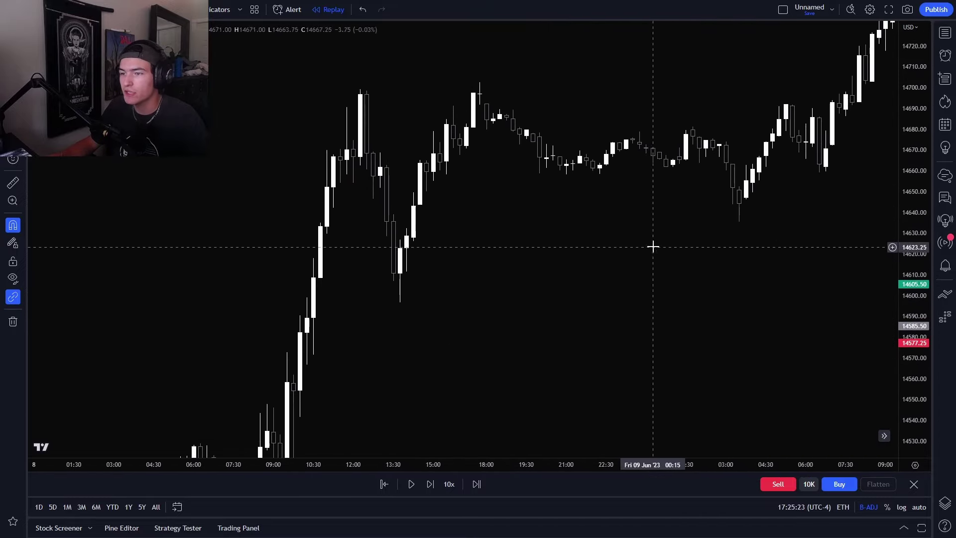
pyautogui.scroll(-2, 652, 246)
pyautogui.moveTo(721, 240); pyautogui.dragTo(565, 251)
pyautogui.moveTo(498, 233); pyautogui.dragTo(627, 270)
pyautogui.scroll(2, 525, 252)
pyautogui.moveTo(391, 269); pyautogui.dragTo(426, 233)
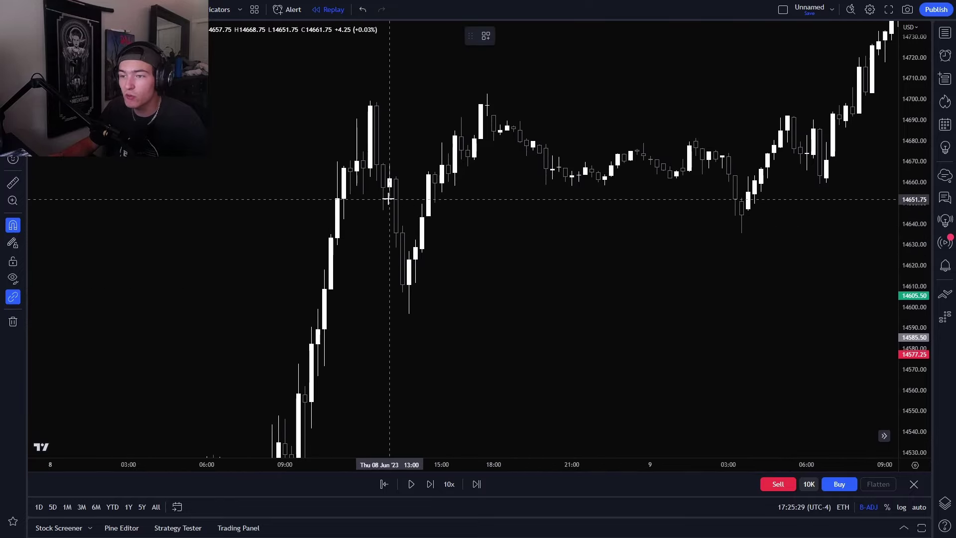
pyautogui.moveTo(390, 200)
pyautogui.mouseDown()
pyautogui.moveTo(558, 225)
pyautogui.moveTo(766, 213)
pyautogui.mouseUp()
# - Extend the new yellow gap zone's end to about 07:00 on 9 June and examine price returning to it
pyautogui.moveTo(780, 284); pyautogui.dragTo(628, 309)
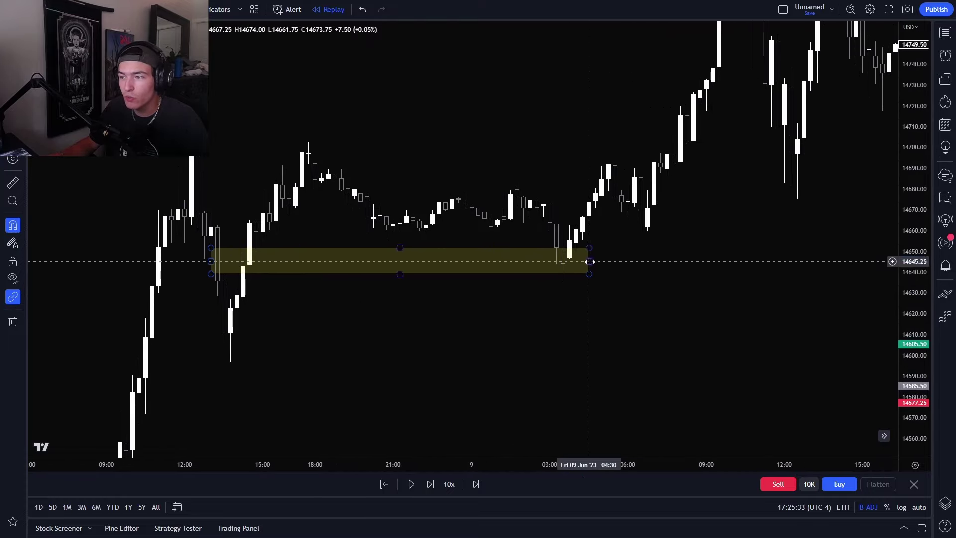
pyautogui.moveTo(587, 261); pyautogui.dragTo(653, 261)
pyautogui.moveTo(589, 301); pyautogui.dragTo(648, 324)
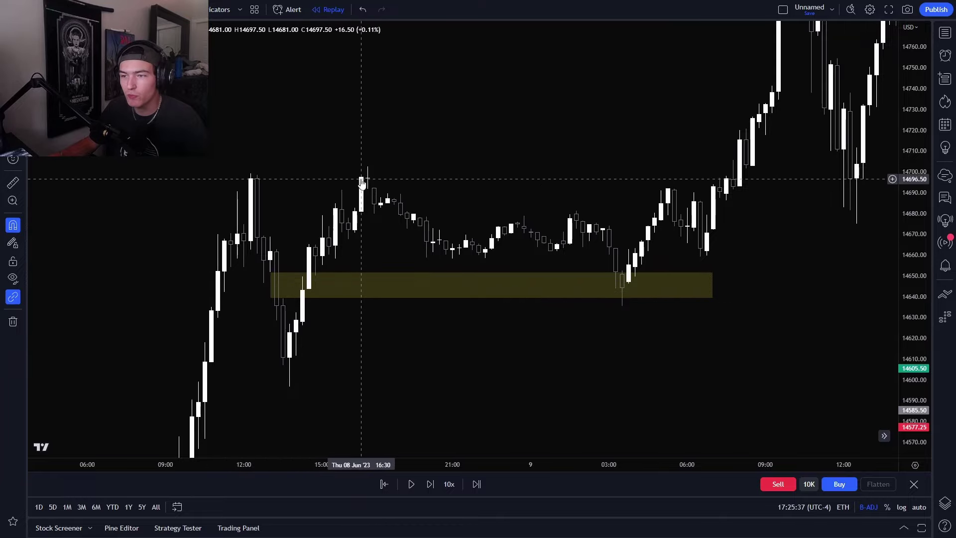
pyautogui.moveTo(580, 317); pyautogui.dragTo(568, 339)
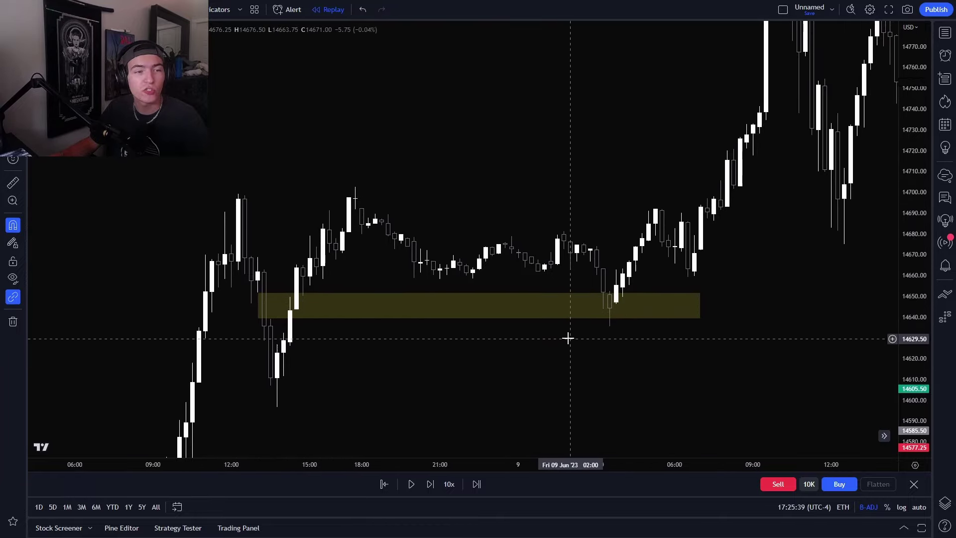
# - Examine how price rises from the yellow gap zone on 9 June and continues into 12 June
pyautogui.moveTo(862, 336); pyautogui.dragTo(650, 383)
pyautogui.moveTo(774, 264); pyautogui.dragTo(675, 374)
pyautogui.moveTo(912, 230); pyautogui.dragTo(897, 279)
pyautogui.hscroll(3, 817, 252)
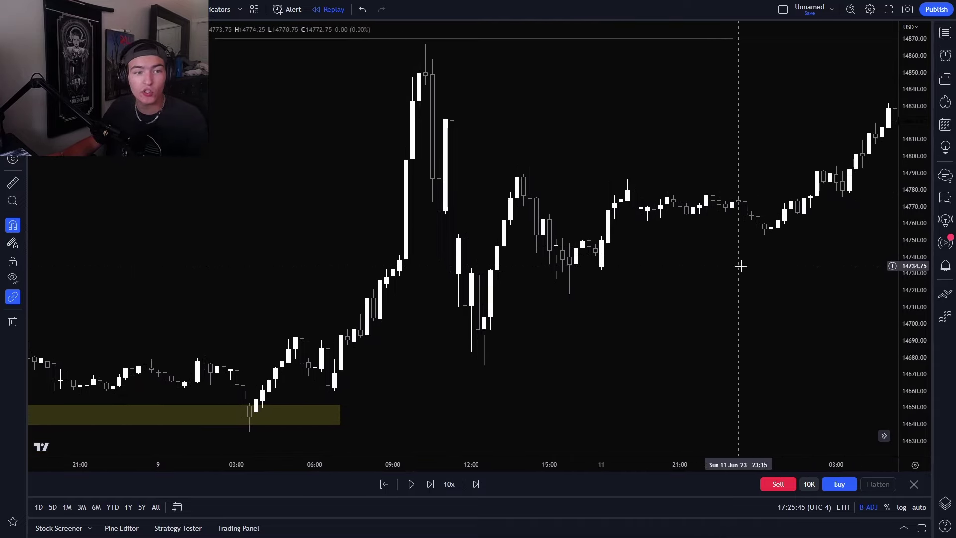
pyautogui.moveTo(727, 262); pyautogui.dragTo(621, 274)
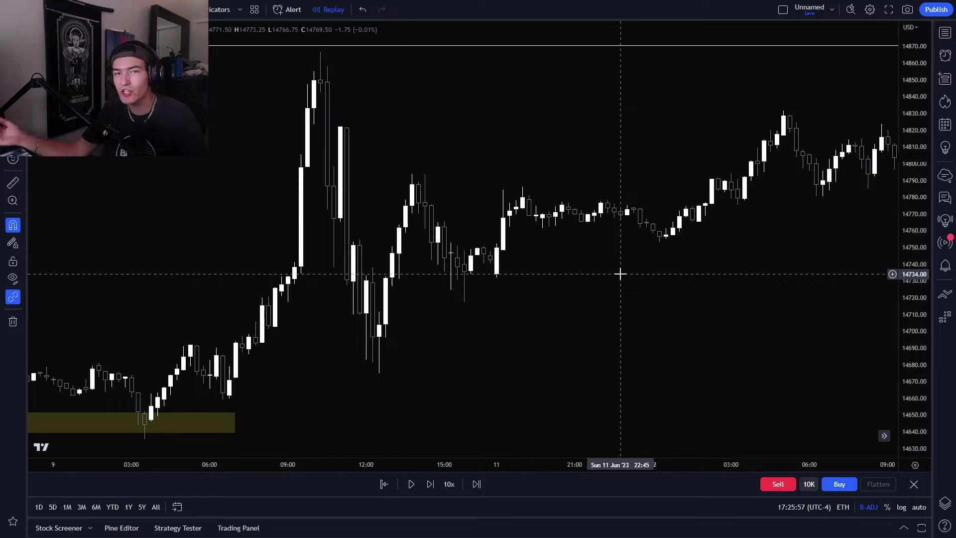
pyautogui.moveTo(620, 274); pyautogui.dragTo(570, 313)
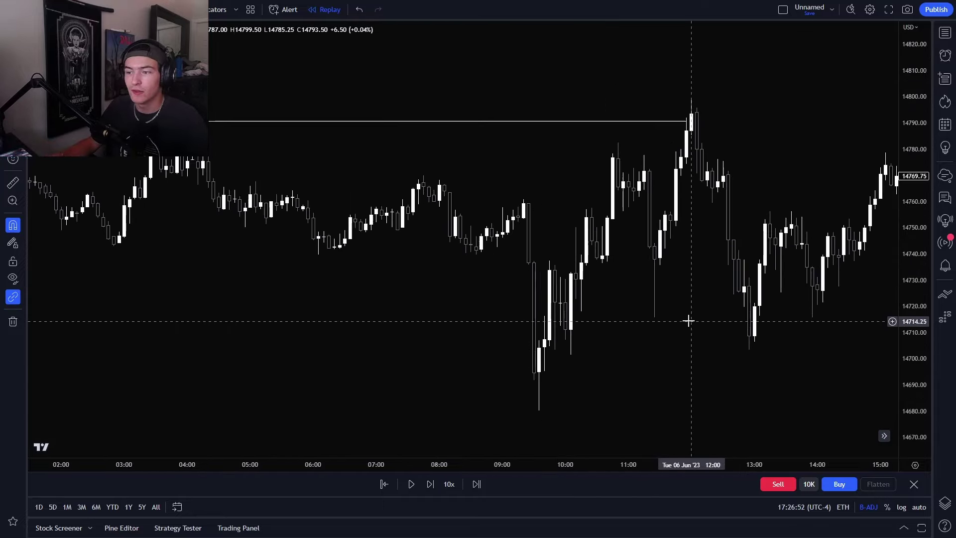
# - Mark the gap at 09:30 on 6 June with a yellow rectangle from about 14735.5 to 14707.5, ending at about 11:55
pyautogui.moveTo(689, 301); pyautogui.dragTo(769, 339)
pyautogui.moveTo(914, 268); pyautogui.dragTo(911, 321)
pyautogui.moveTo(824, 309); pyautogui.dragTo(824, 329)
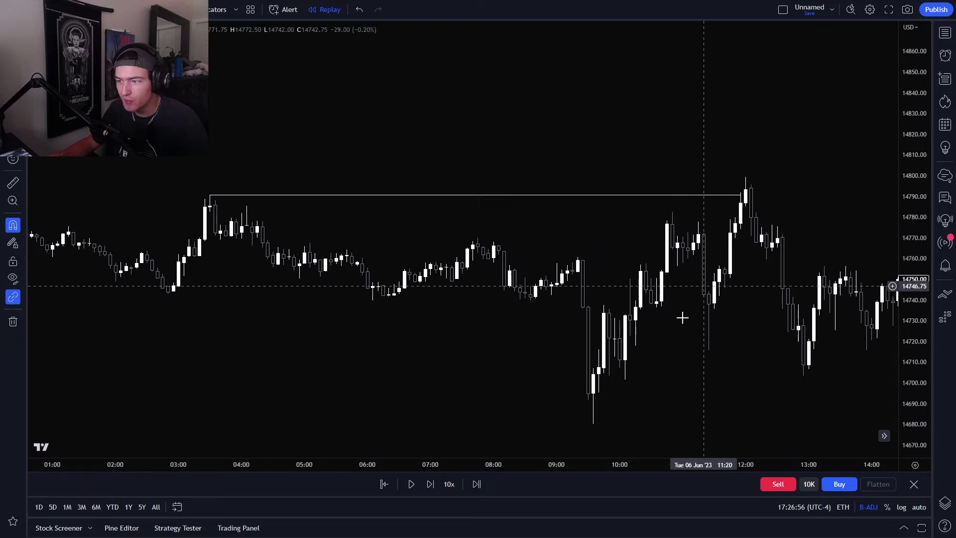
pyautogui.moveTo(666, 369); pyautogui.dragTo(635, 347)
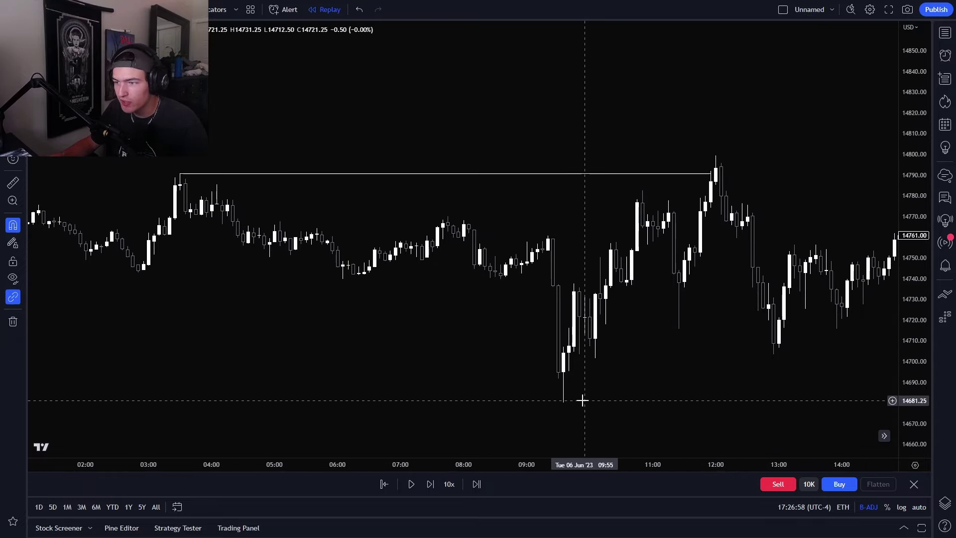
pyautogui.click(559, 298)
pyautogui.click(631, 346)
pyautogui.moveTo(632, 315); pyautogui.dragTo(711, 317)
pyautogui.click(736, 386)
# - Label the white line across the 6 June high at about 14791 as BSL
pyautogui.scroll(2, 700, 352)
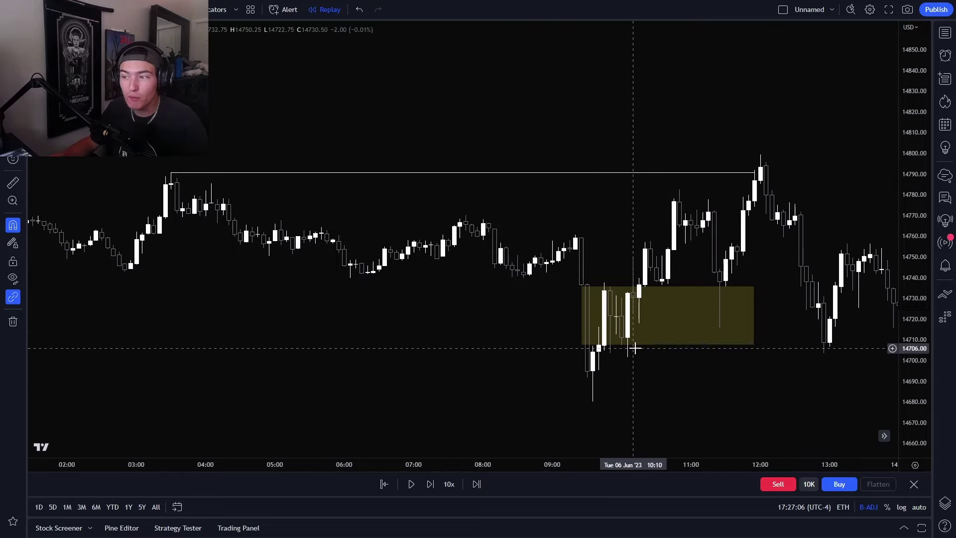
pyautogui.moveTo(730, 376); pyautogui.dragTo(717, 378)
pyautogui.hotkey('shift', 'Right')
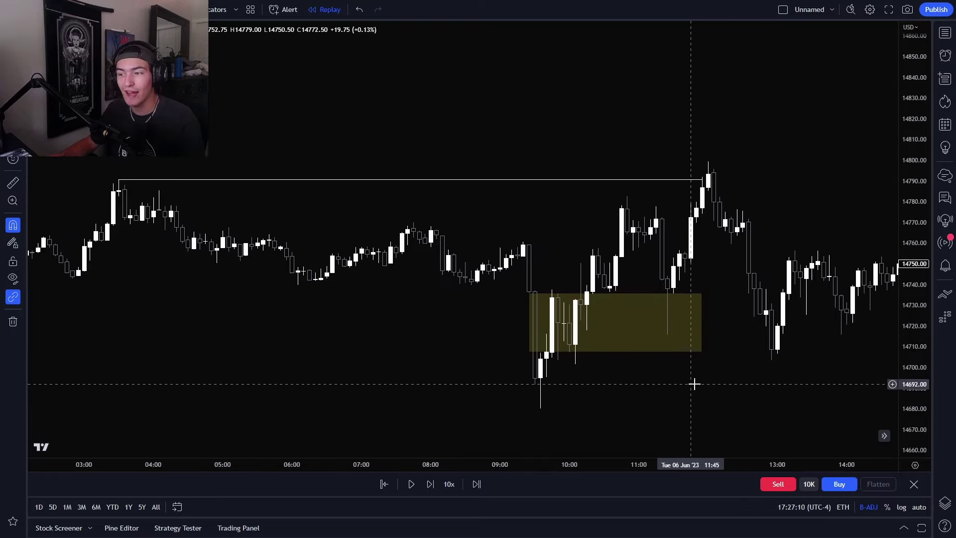
pyautogui.rightClick(700, 180)
pyautogui.moveTo(746, 190)
pyautogui.click(835, 230)
pyautogui.moveTo(714, 380); pyautogui.dragTo(791, 401)
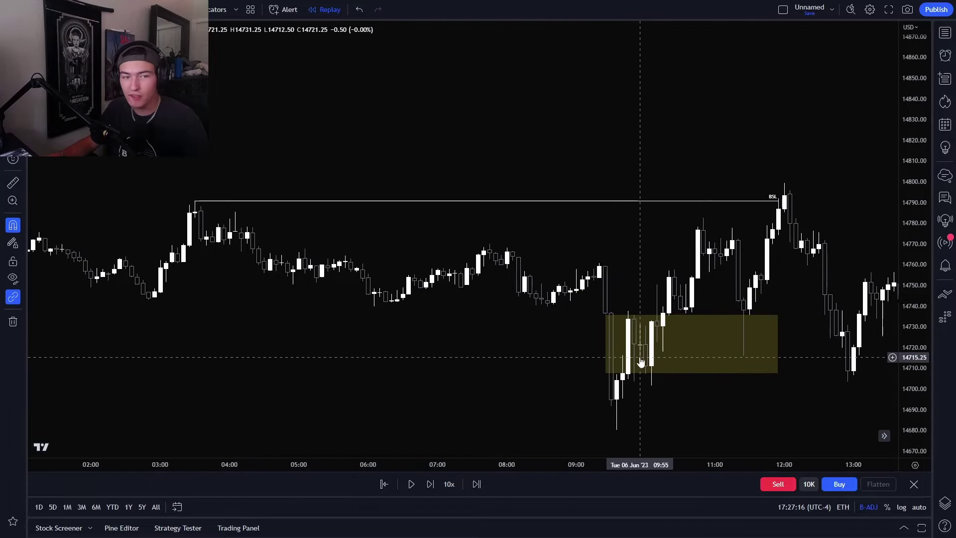
# - Mark the gap at 11:45 on 6 June with a yellow rectangle from about 14769.75 to 14756.25, extending past 14:30
pyautogui.moveTo(727, 261); pyautogui.dragTo(700, 258)
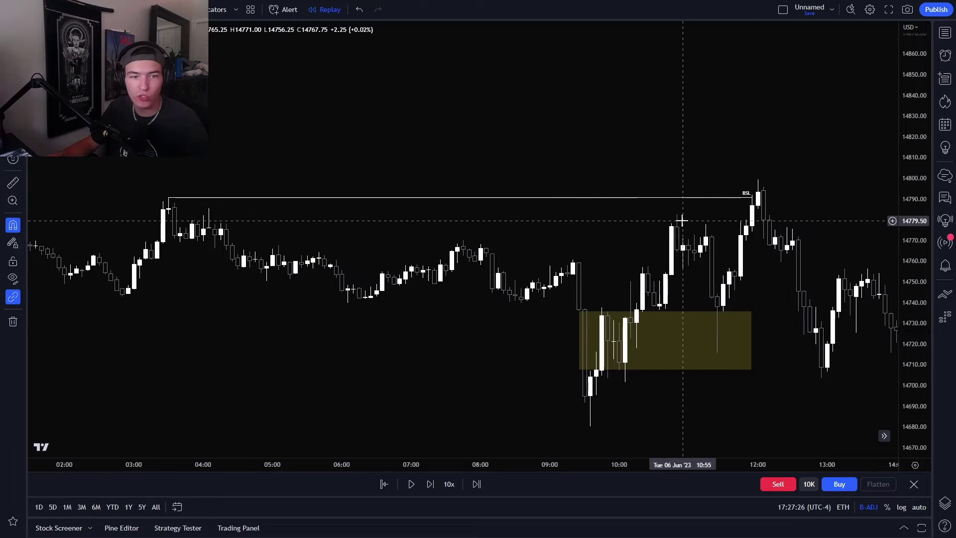
pyautogui.scroll(-1, 678, 260)
pyautogui.moveTo(678, 260); pyautogui.dragTo(659, 263)
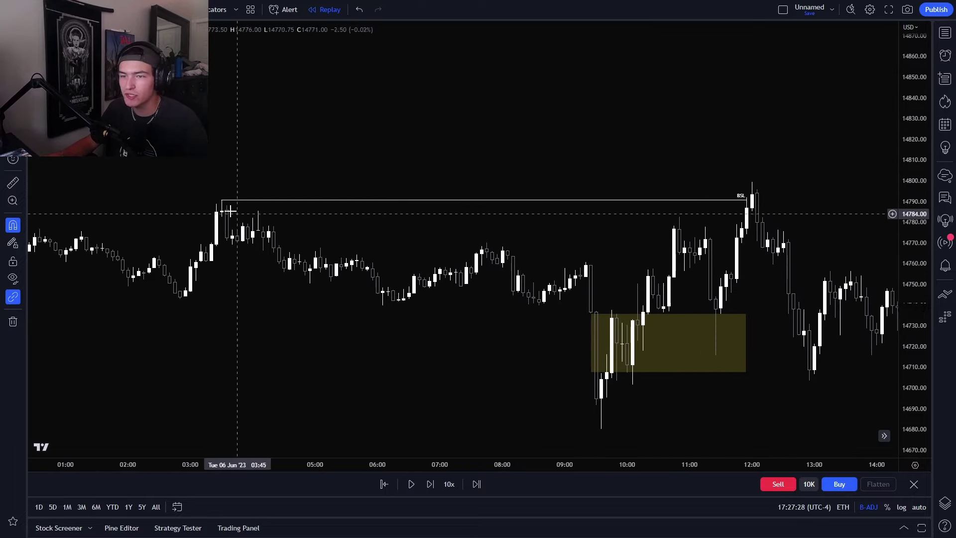
pyautogui.moveTo(453, 284); pyautogui.dragTo(425, 283)
pyautogui.scroll(1, 484, 315)
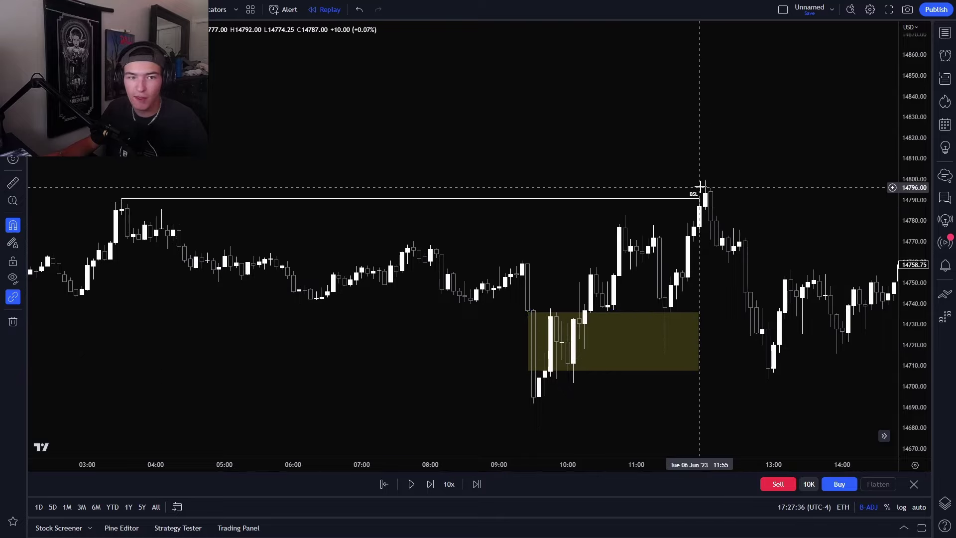
pyautogui.moveTo(774, 193); pyautogui.dragTo(778, 205)
pyautogui.scroll(1, 690, 230)
pyautogui.moveTo(691, 251); pyautogui.dragTo(745, 274)
pyautogui.moveTo(804, 274); pyautogui.dragTo(866, 272)
pyautogui.click(781, 210)
# - Examine how price trades back into and through the 11:45 gap zone after the BSL line is taken on 6 June
pyautogui.scroll(2, 776, 209)
pyautogui.moveTo(672, 187); pyautogui.dragTo(773, 181)
pyautogui.moveTo(914, 209); pyautogui.dragTo(874, 175)
pyautogui.scroll(2, 707, 249)
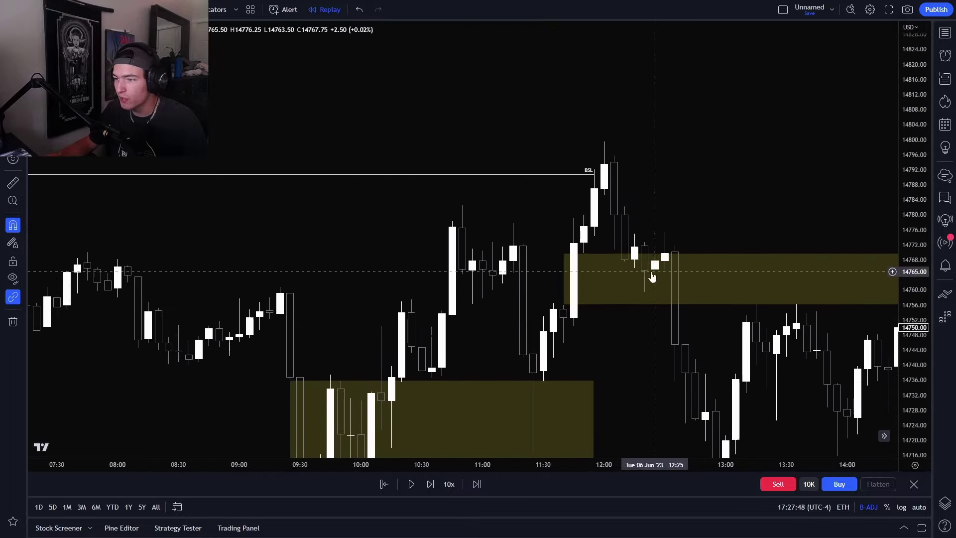
pyautogui.moveTo(717, 200); pyautogui.dragTo(726, 168)
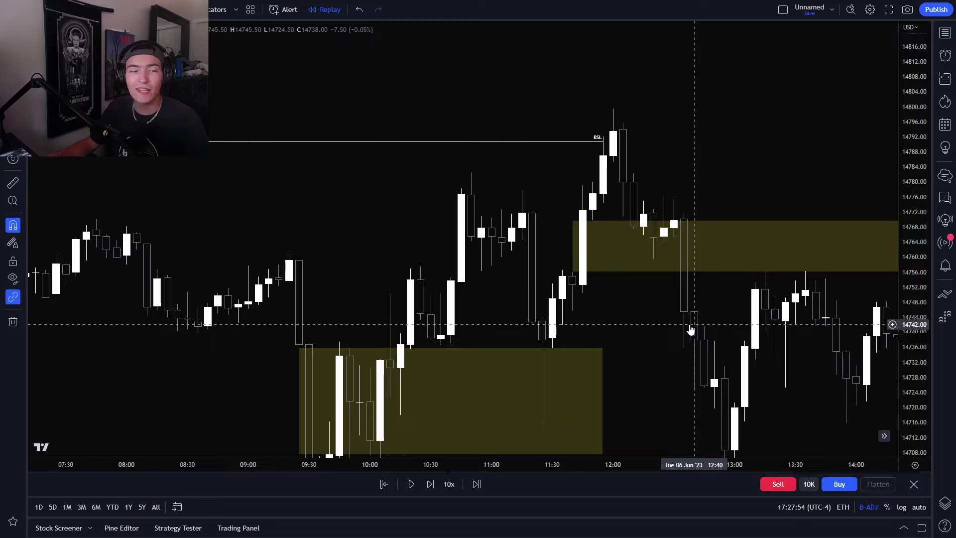
pyautogui.moveTo(695, 339); pyautogui.dragTo(681, 322)
pyautogui.moveTo(733, 339); pyautogui.dragTo(724, 307)
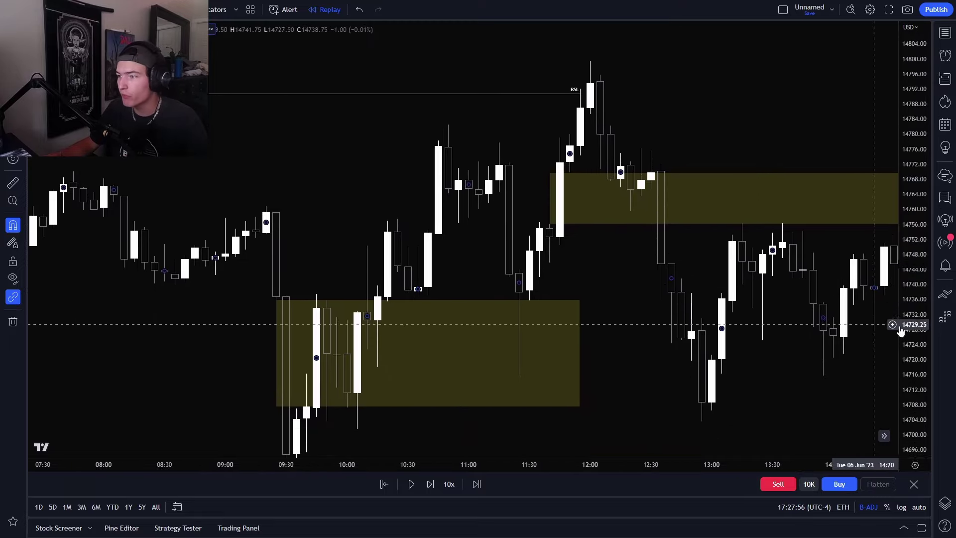
# - Draw a white horizontal line along the 11:45 gap zone's lower edge at about 14756.25, ending at about 14:05
pyautogui.moveTo(908, 329); pyautogui.dragTo(908, 371)
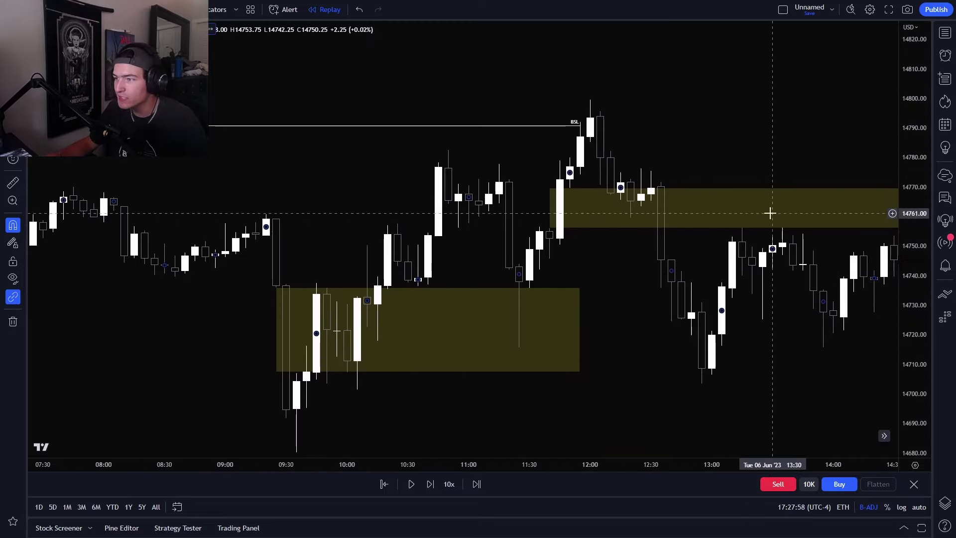
pyautogui.moveTo(739, 239); pyautogui.dragTo(742, 273)
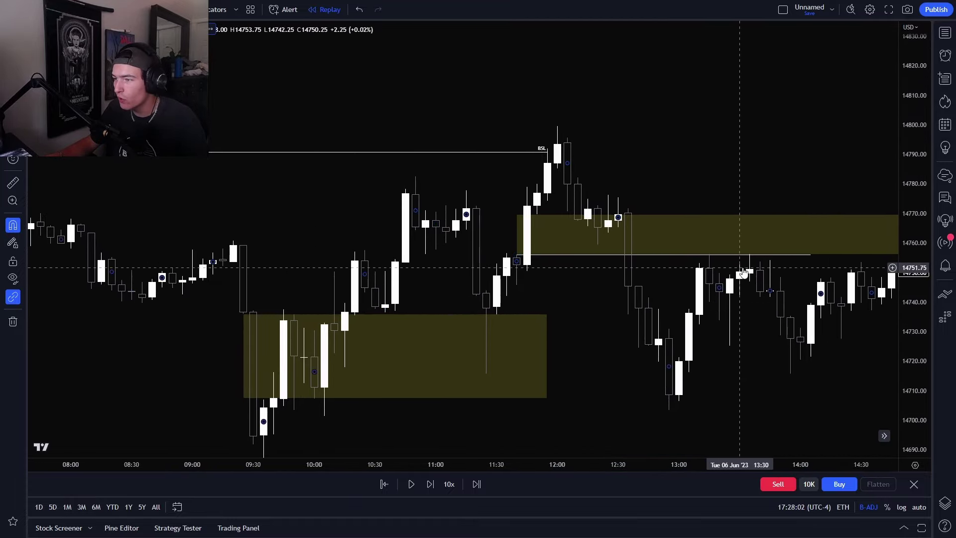
pyautogui.scroll(-5, 792, 366)
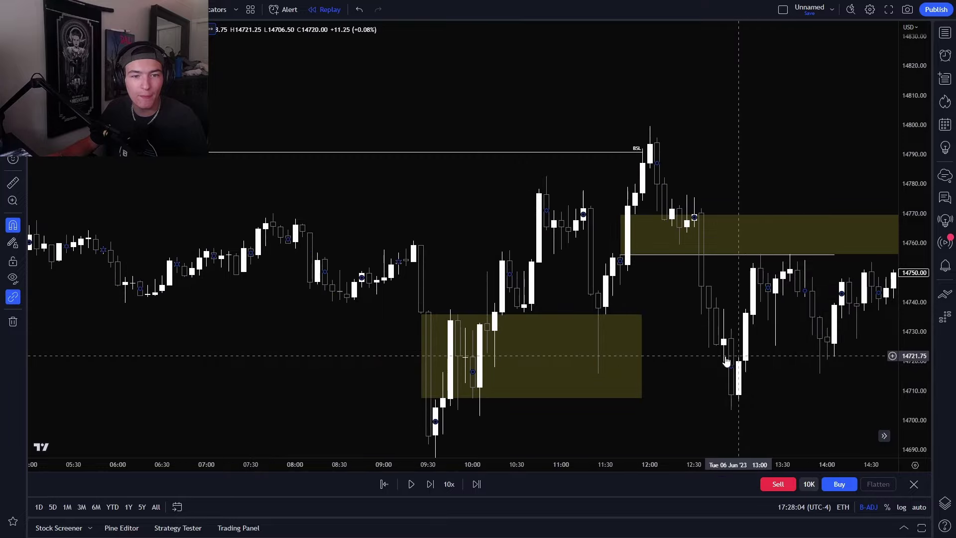
pyautogui.scroll(-5, 612, 323)
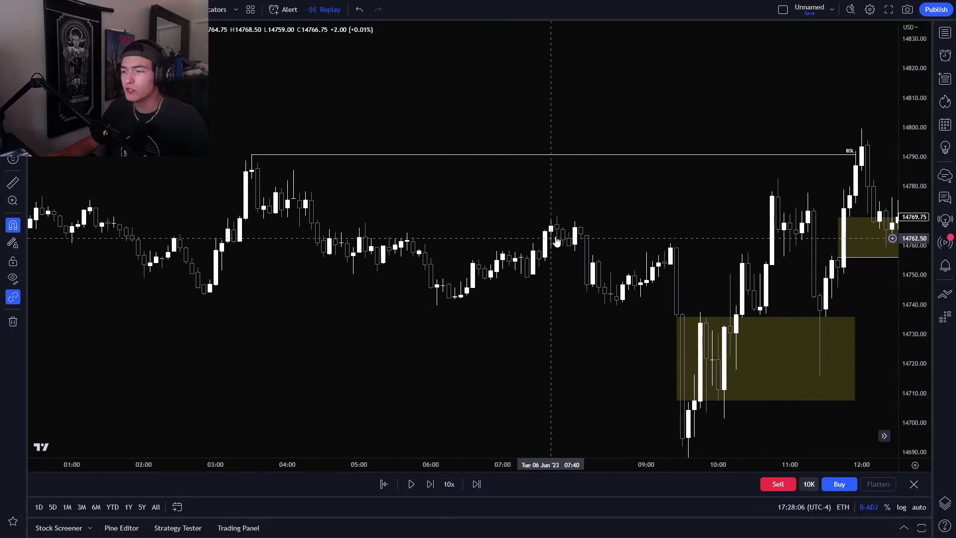
pyautogui.moveTo(599, 309); pyautogui.dragTo(739, 375)
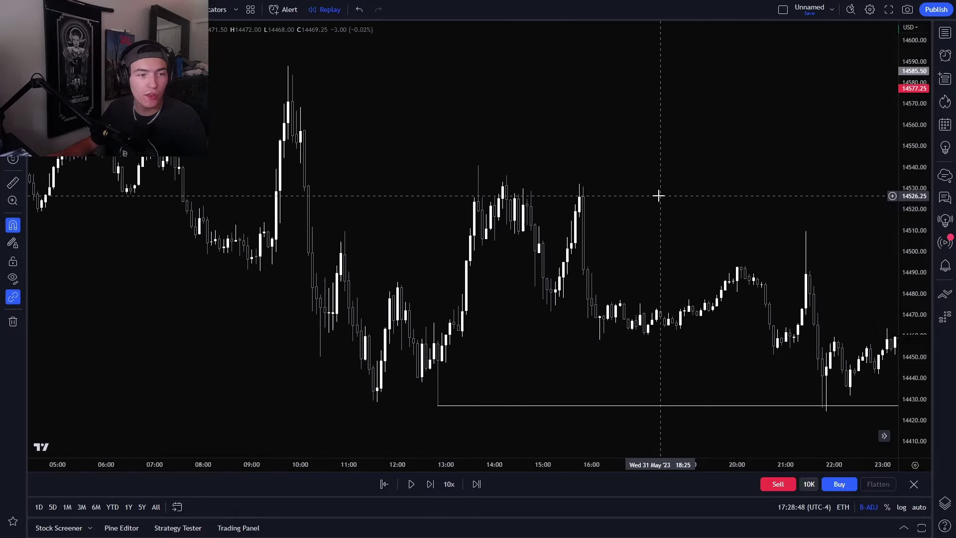
# - Extend the start of the white line under the 31 May lows at about 14427 back to about 11:35
pyautogui.scroll(-2, 658, 195)
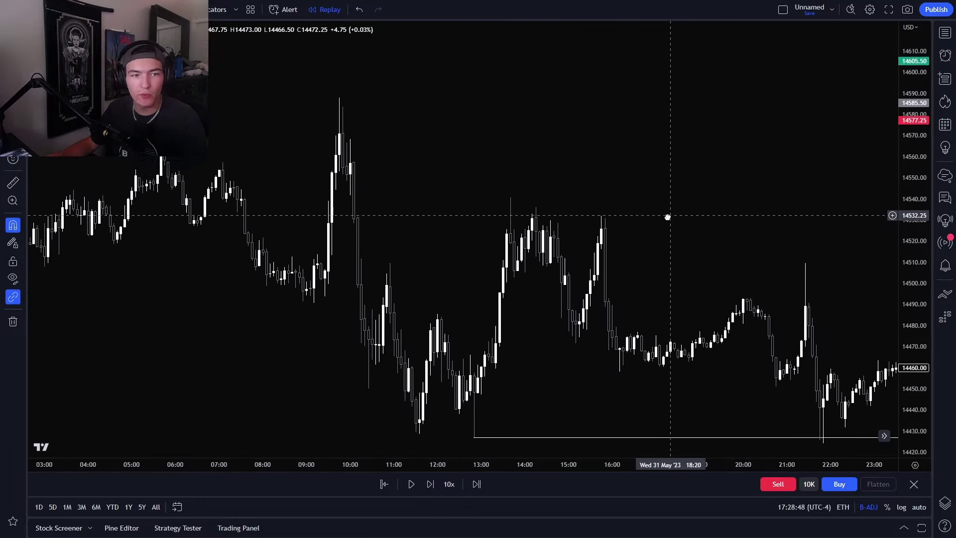
pyautogui.moveTo(920, 266); pyautogui.dragTo(916, 443)
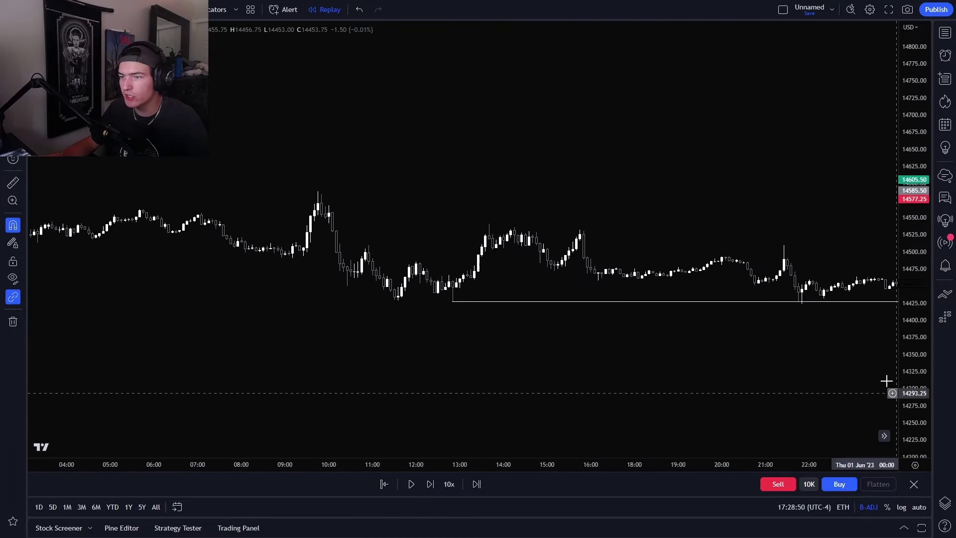
pyautogui.scroll(-5, 781, 184)
pyautogui.moveTo(774, 178); pyautogui.dragTo(744, 255)
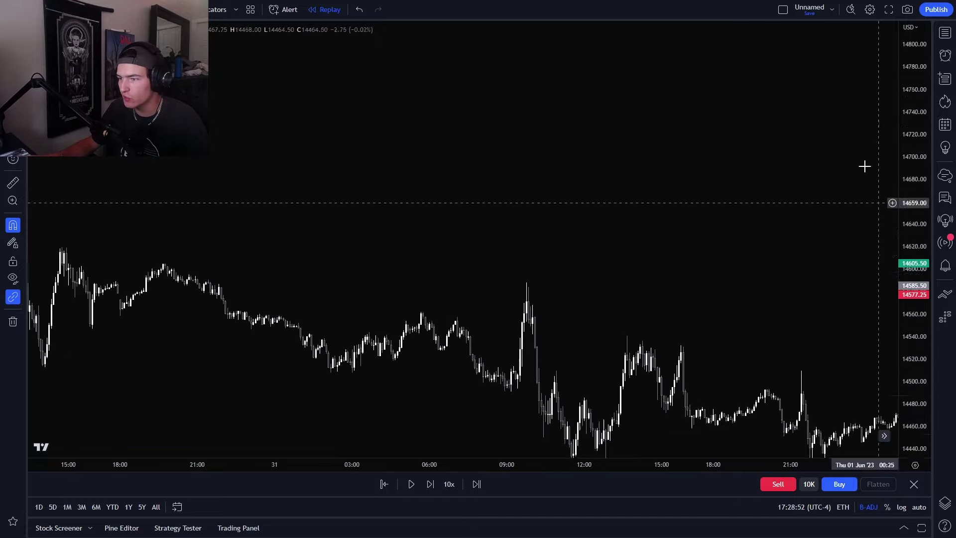
pyautogui.scroll(5, 687, 342)
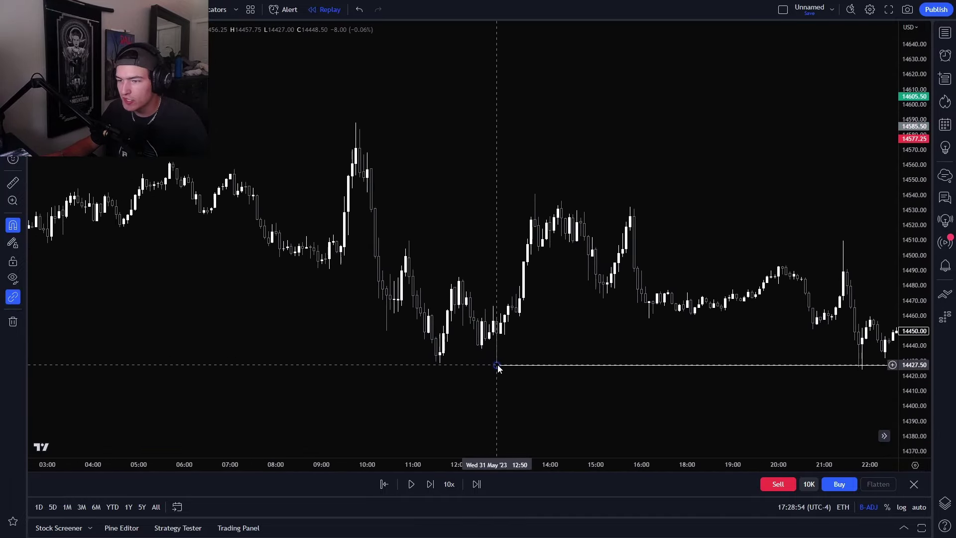
pyautogui.moveTo(497, 364); pyautogui.dragTo(437, 367)
pyautogui.moveTo(829, 313); pyautogui.dragTo(833, 327)
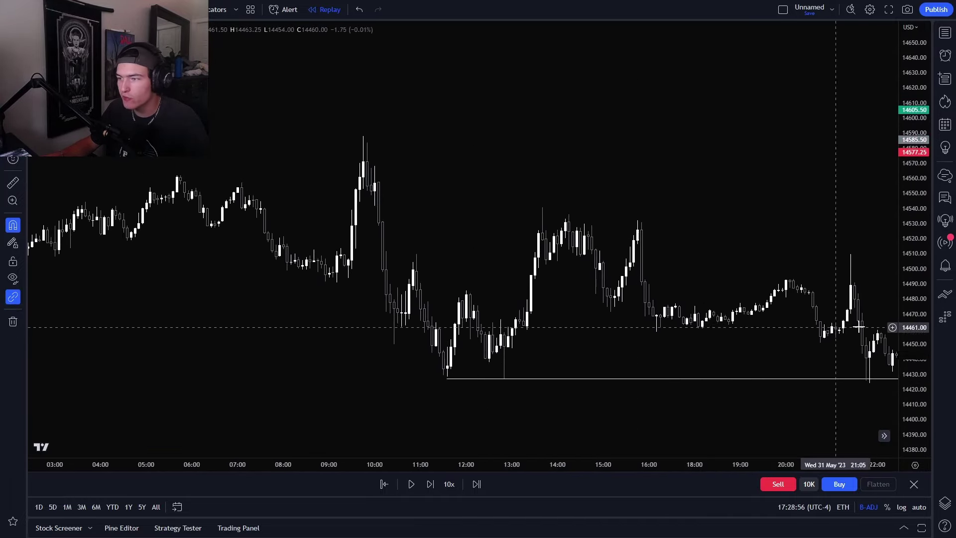
# - Mark the gap at 10:00 on 31 May with a yellow rectangle from 14541.75 to about 14531, ending at about 19:05
pyautogui.moveTo(912, 327); pyautogui.dragTo(912, 201)
pyautogui.moveTo(788, 303); pyautogui.dragTo(694, 283)
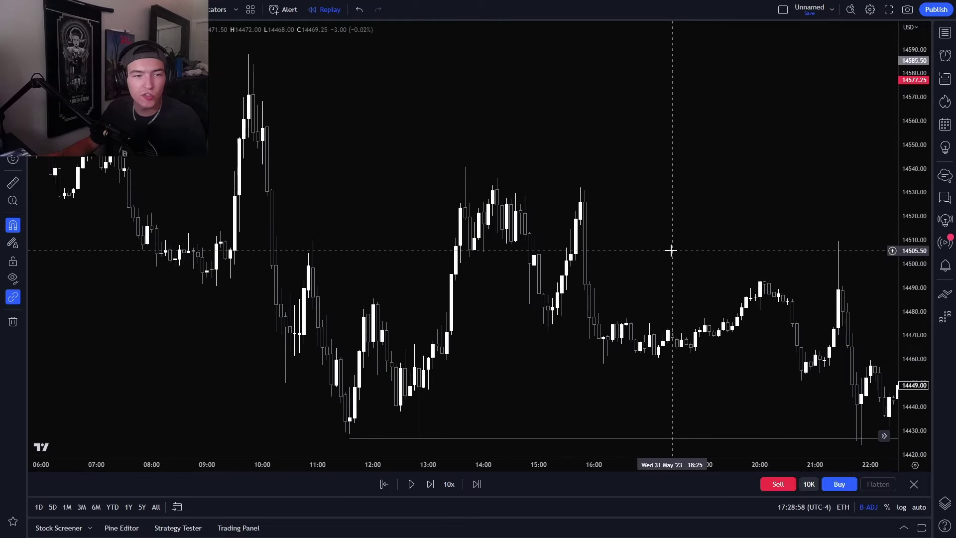
pyautogui.moveTo(676, 226); pyautogui.dragTo(694, 242)
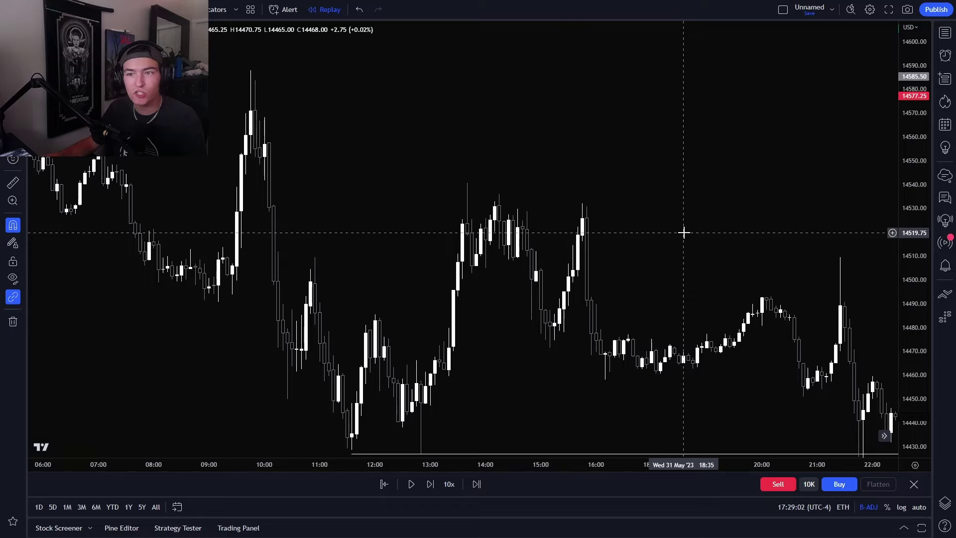
pyautogui.moveTo(659, 222); pyautogui.dragTo(631, 216)
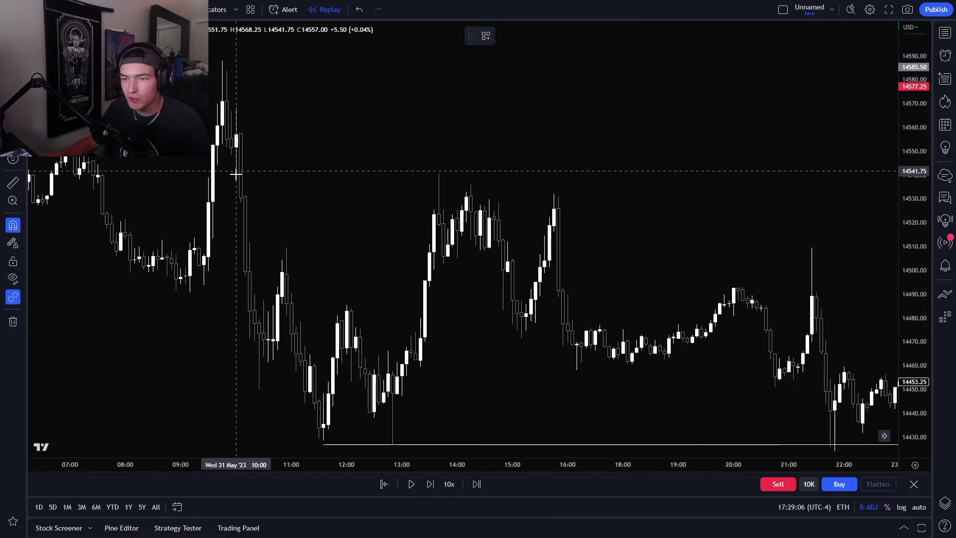
pyautogui.moveTo(236, 173); pyautogui.dragTo(681, 197)
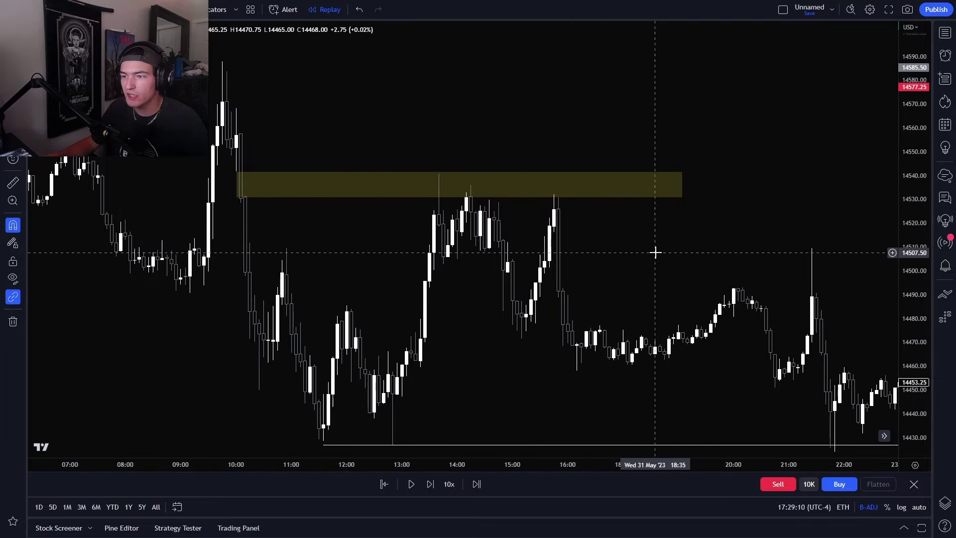
# - Mark the gap at about 13:25 on 31 May with a yellow rectangle from about 14493 to 14480, ending at about 18:25
pyautogui.moveTo(655, 252); pyautogui.dragTo(646, 246)
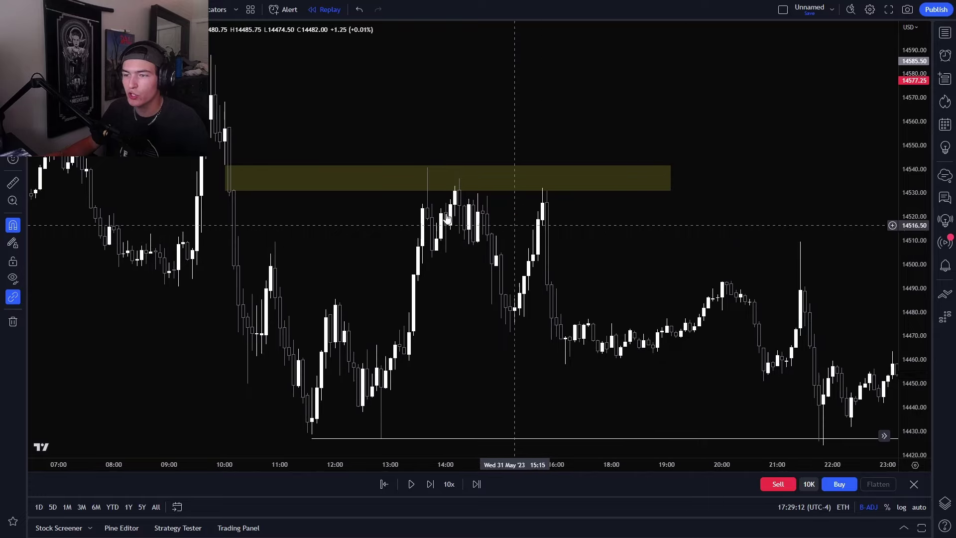
pyautogui.moveTo(411, 305)
pyautogui.mouseDown()
pyautogui.moveTo(662, 280)
pyautogui.moveTo(634, 296)
pyautogui.mouseUp()
pyautogui.click(606, 240)
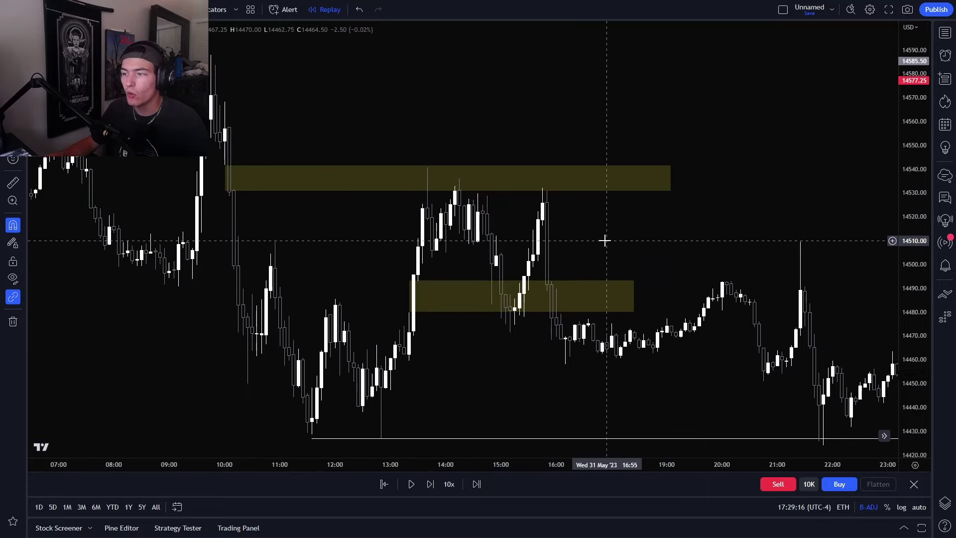
pyautogui.moveTo(616, 246); pyautogui.dragTo(660, 260)
pyautogui.scroll(2, 604, 254)
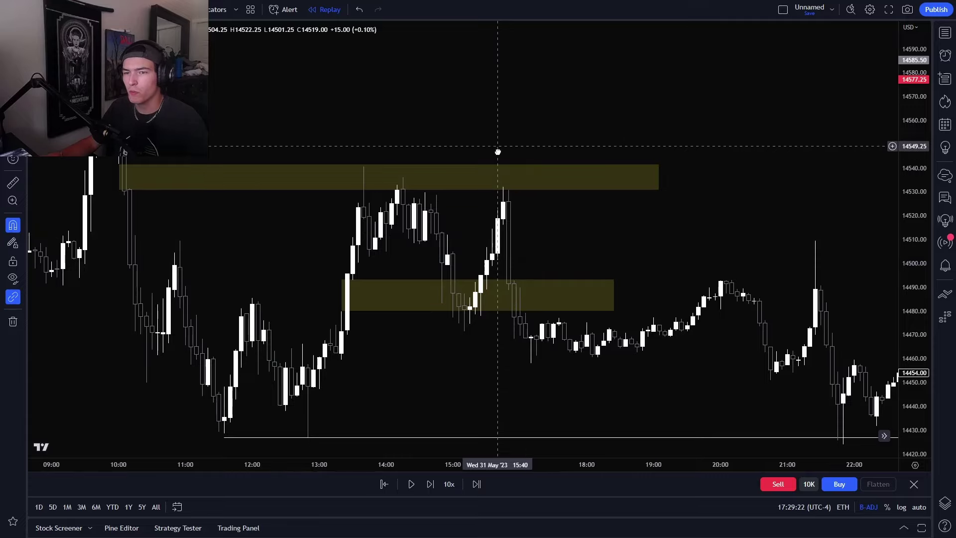
# - Draw a white horizontal line from the 31 May high before 10:00 at about 14588, ending at about 20:30
pyautogui.moveTo(498, 152); pyautogui.dragTo(516, 208)
pyautogui.scroll(-2, 535, 139)
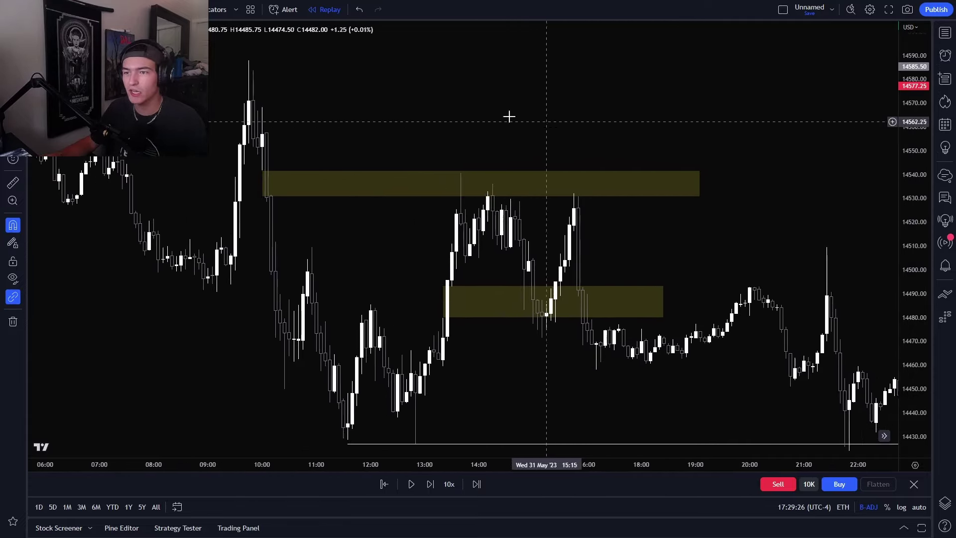
pyautogui.click(249, 58)
pyautogui.keyDown('shift'); pyautogui.click(776, 99); pyautogui.keyUp('shift')
pyautogui.click(667, 214)
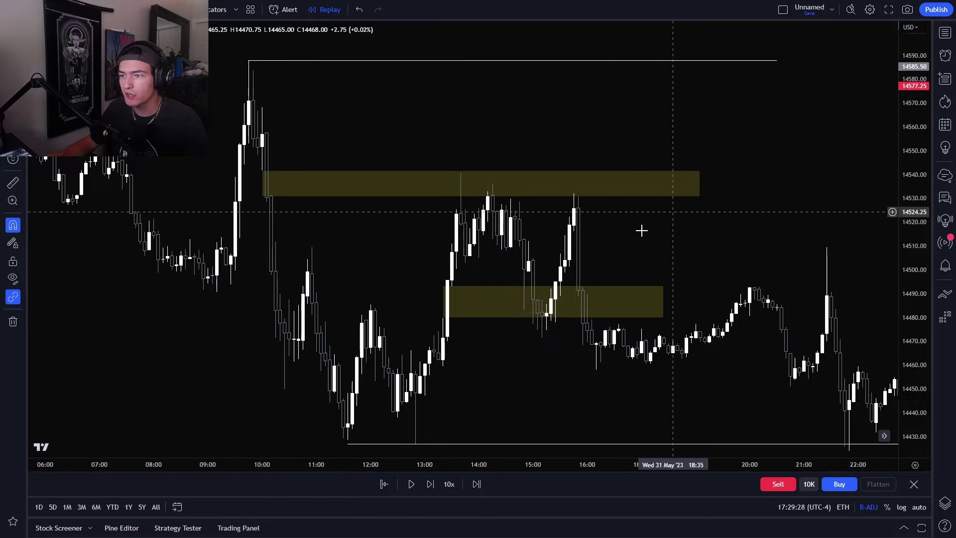
pyautogui.moveTo(903, 189); pyautogui.dragTo(903, 223)
pyautogui.scroll(4, 838, 199)
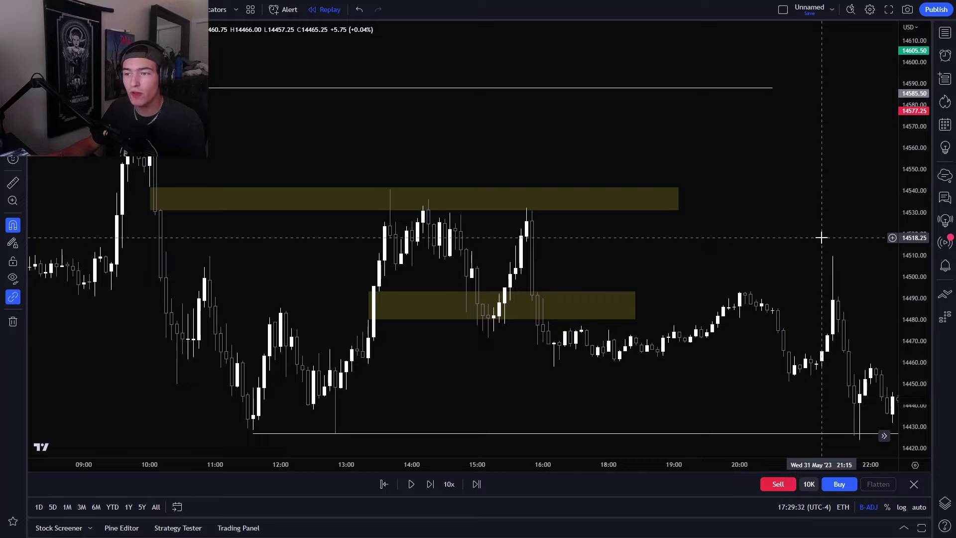
pyautogui.moveTo(748, 227); pyautogui.dragTo(773, 221)
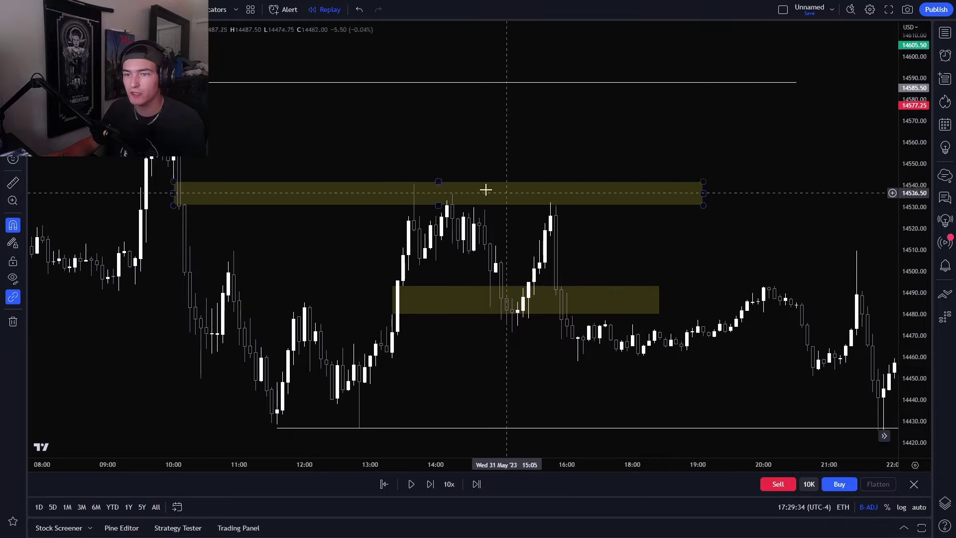
# - Extend the end of the yellow gap rectangle starting at 13:20 on 31 May, between 14493.50 and 14479.75, to about 22:10
pyautogui.moveTo(694, 248); pyautogui.dragTo(640, 248)
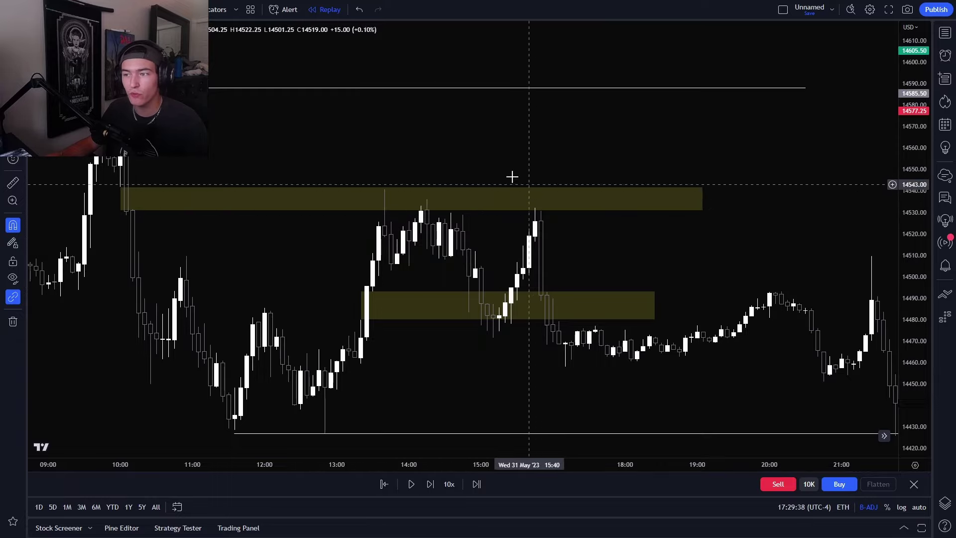
pyautogui.click(539, 386)
pyautogui.moveTo(539, 387); pyautogui.dragTo(537, 397)
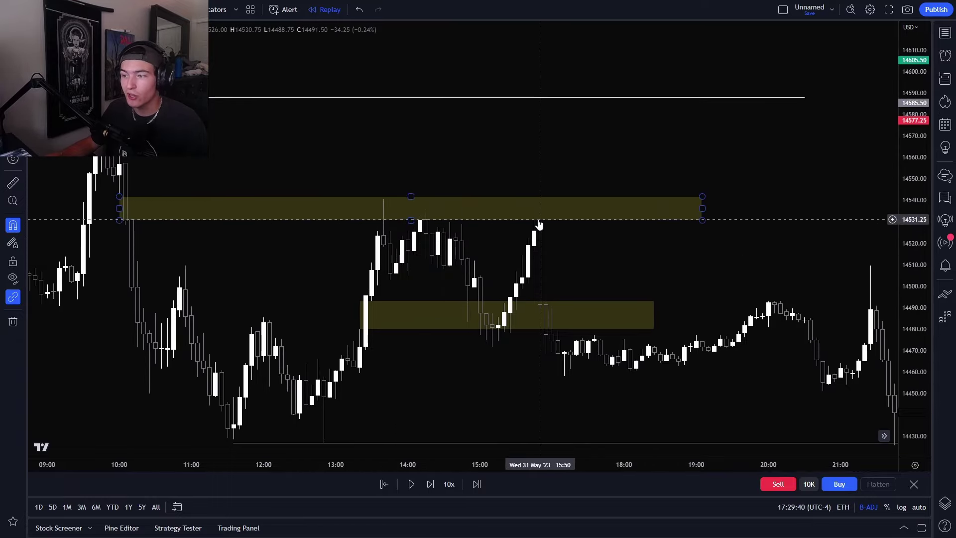
pyautogui.moveTo(922, 350); pyautogui.dragTo(922, 257)
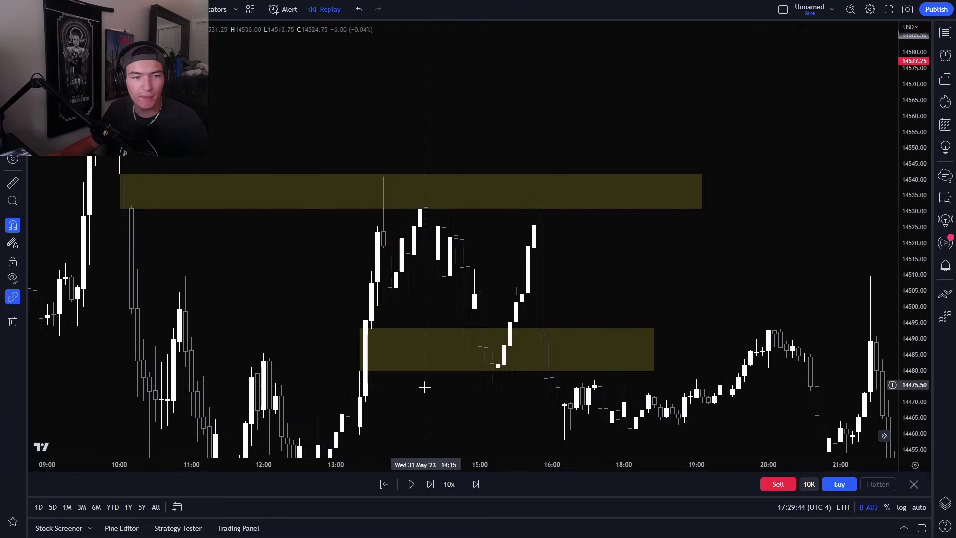
pyautogui.moveTo(439, 407); pyautogui.dragTo(423, 345)
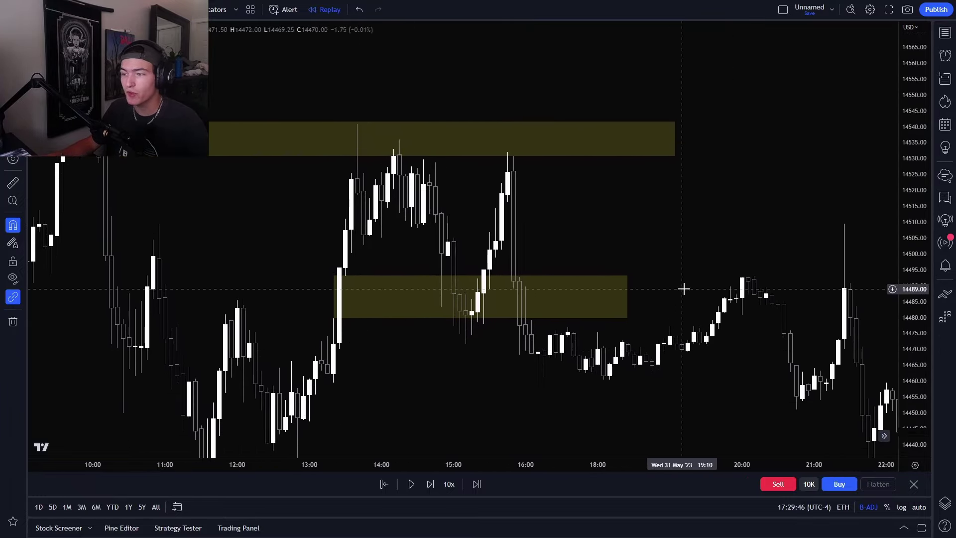
pyautogui.moveTo(625, 297); pyautogui.dragTo(886, 297)
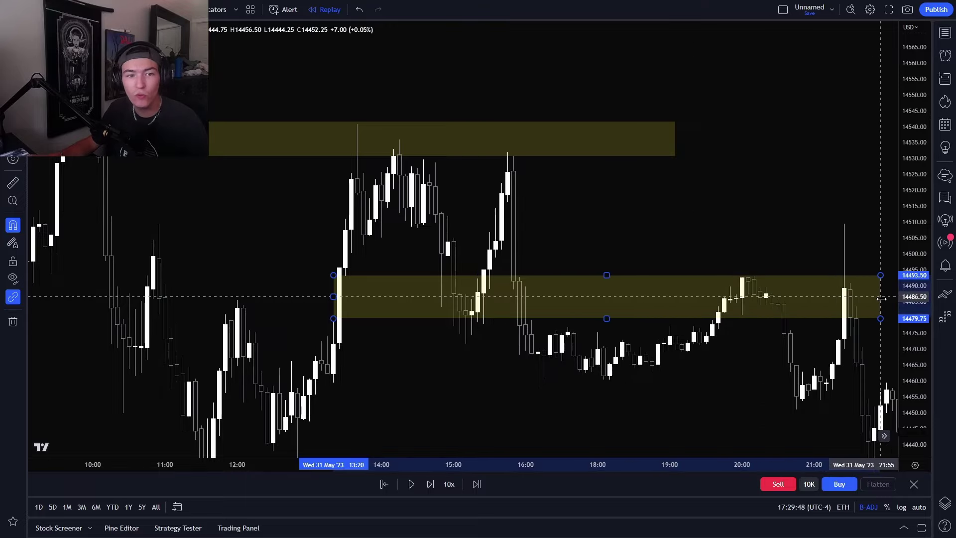
pyautogui.moveTo(770, 209); pyautogui.dragTo(731, 163)
pyautogui.scroll(-2, 729, 166)
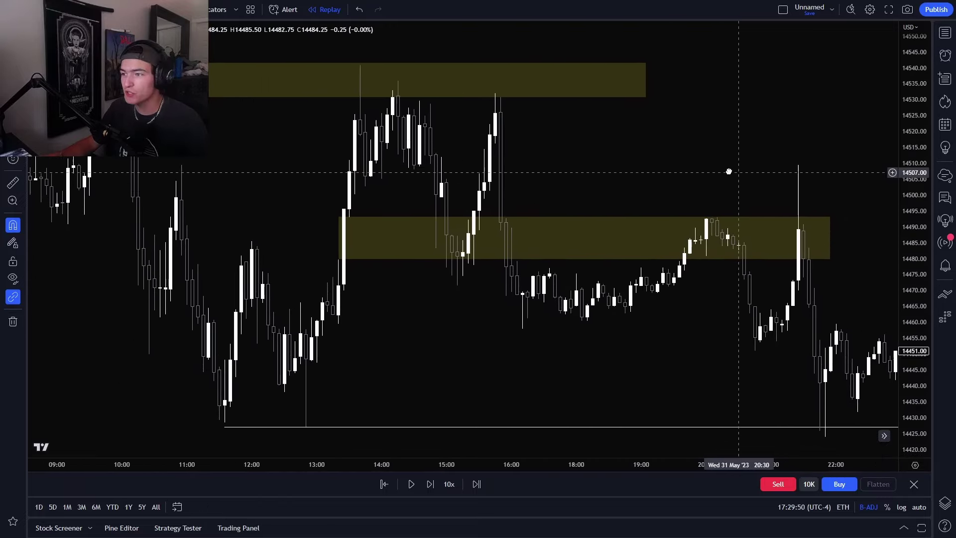
pyautogui.moveTo(819, 235); pyautogui.dragTo(851, 237)
# - Examine the price reactions at both yellow gap zones and the white lines at the 31 May high and lows
pyautogui.moveTo(821, 171); pyautogui.dragTo(795, 179)
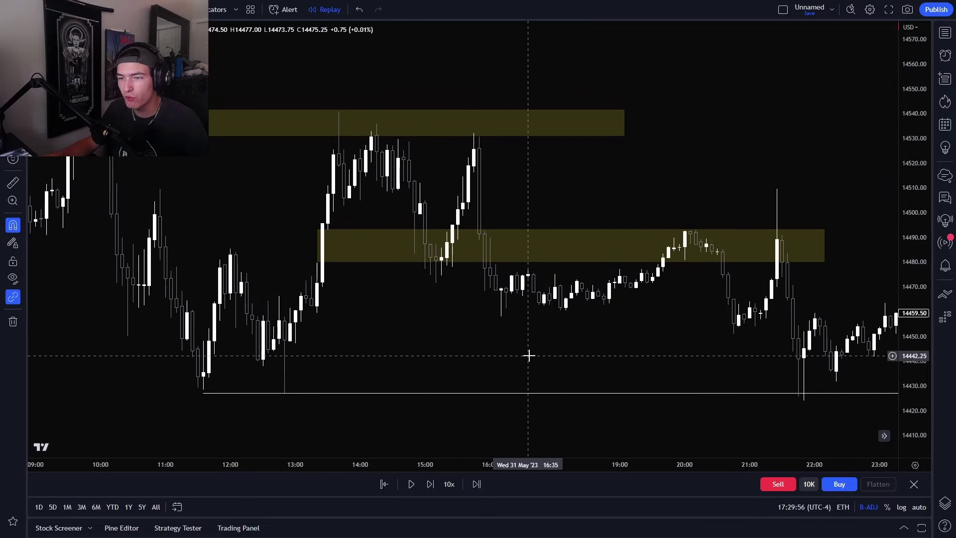
pyautogui.moveTo(418, 300); pyautogui.dragTo(413, 308)
pyautogui.moveTo(480, 322); pyautogui.dragTo(469, 324)
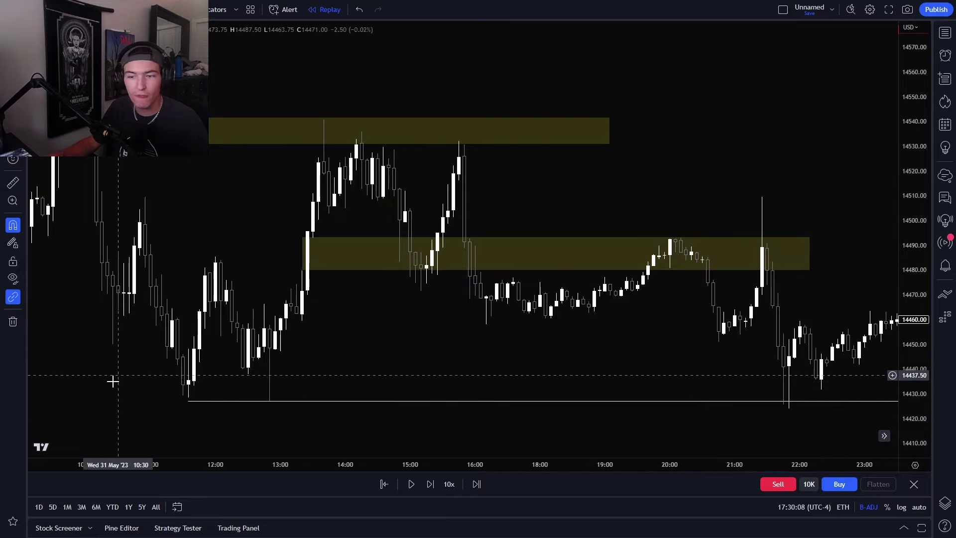
pyautogui.moveTo(516, 385); pyautogui.dragTo(519, 397)
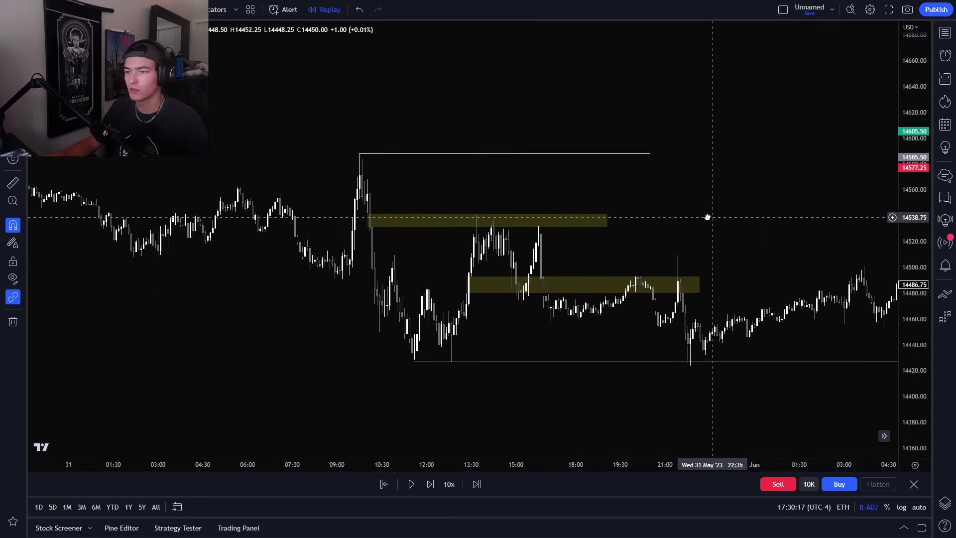
pyautogui.moveTo(707, 217); pyautogui.dragTo(624, 221)
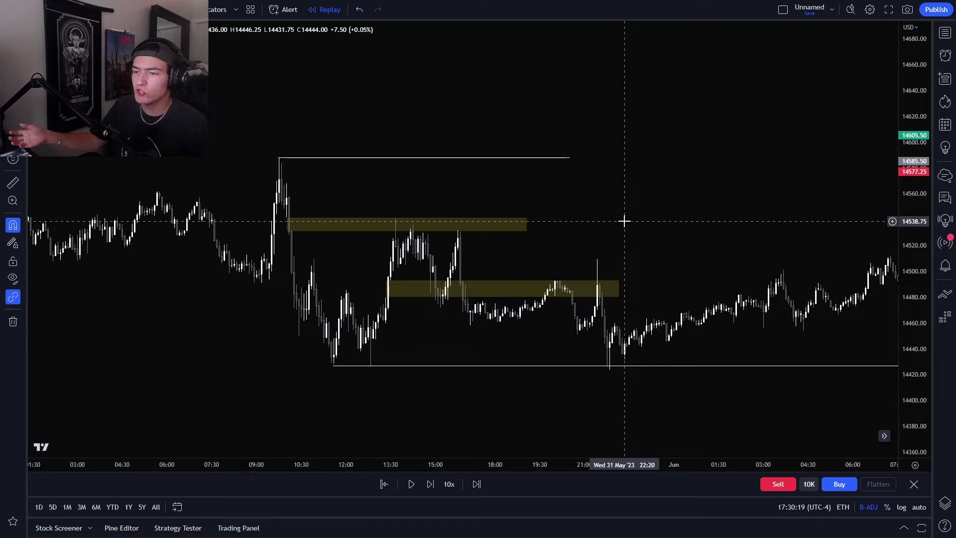